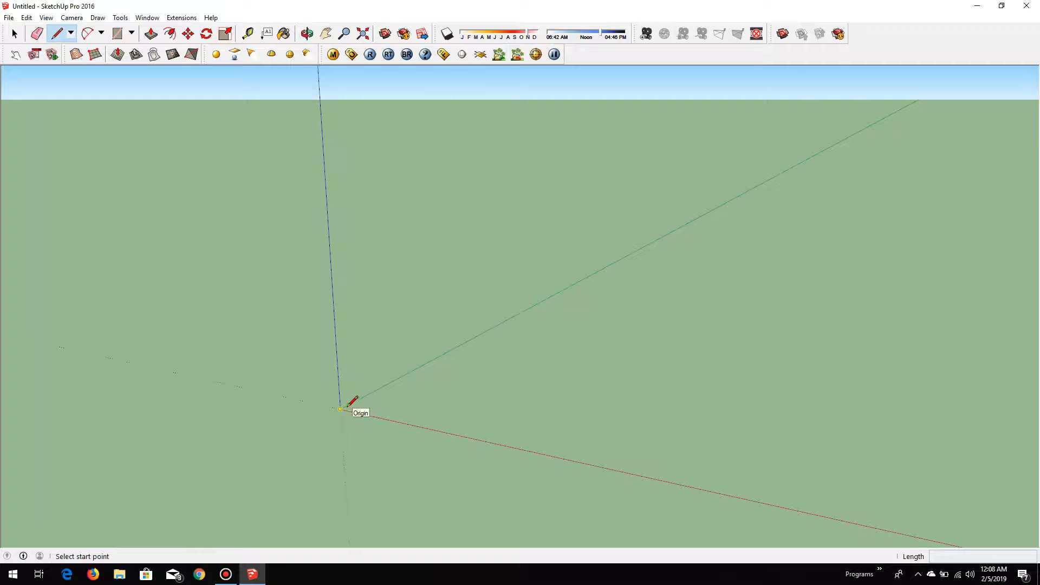
key(space)
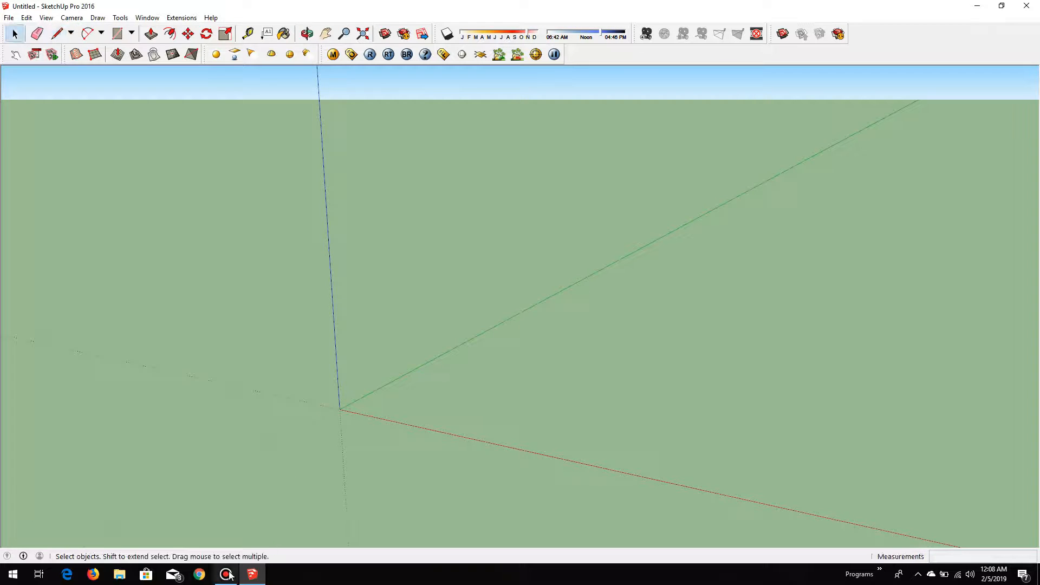
click(226, 574)
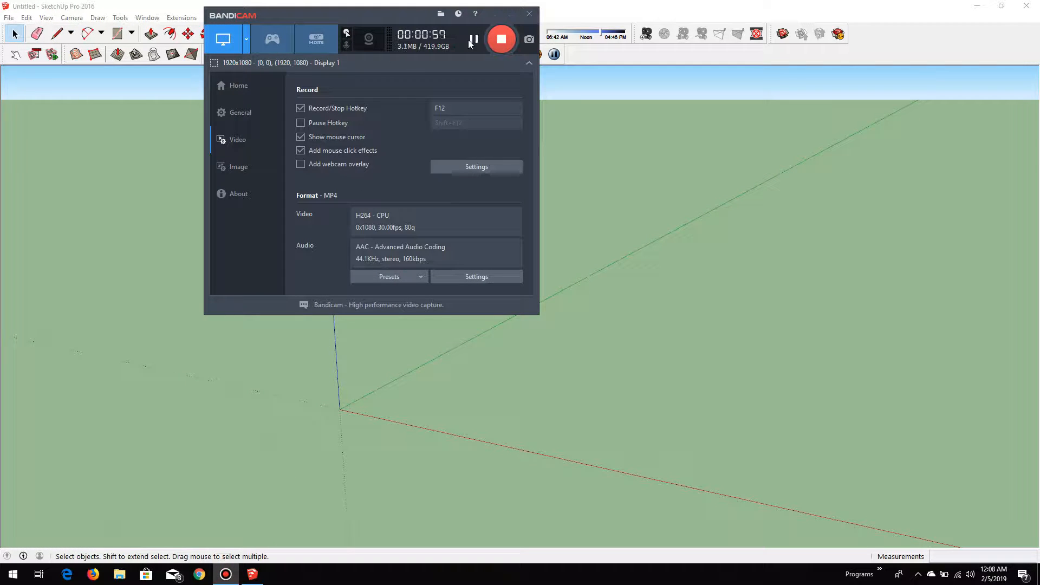
click(464, 405)
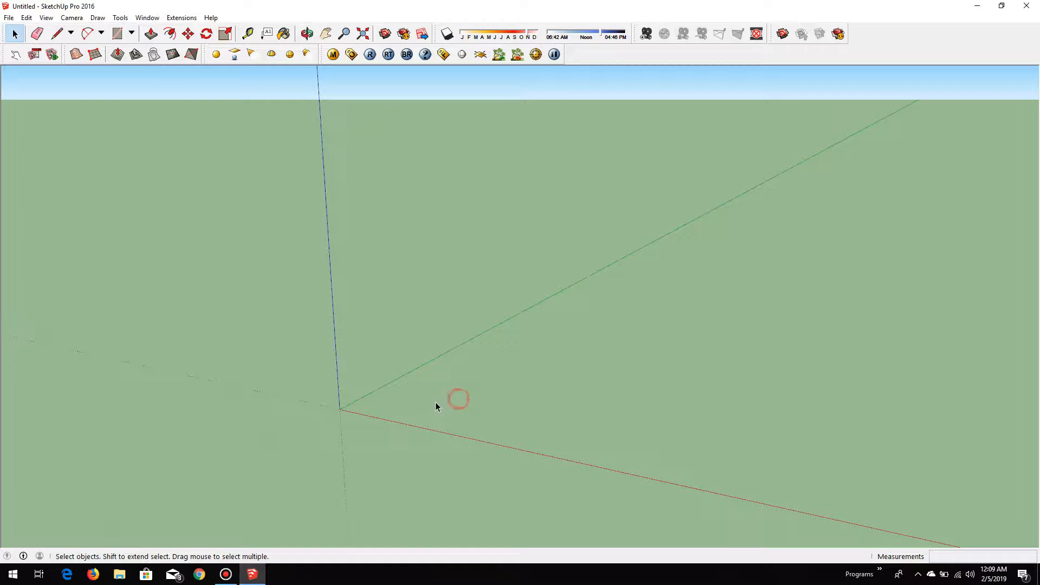
Draw a closed upright rectangle starting at the origin, 180 cm high along the blue axis, with its base on the red axis
key(l)
scroll(372, 410, up, 2)
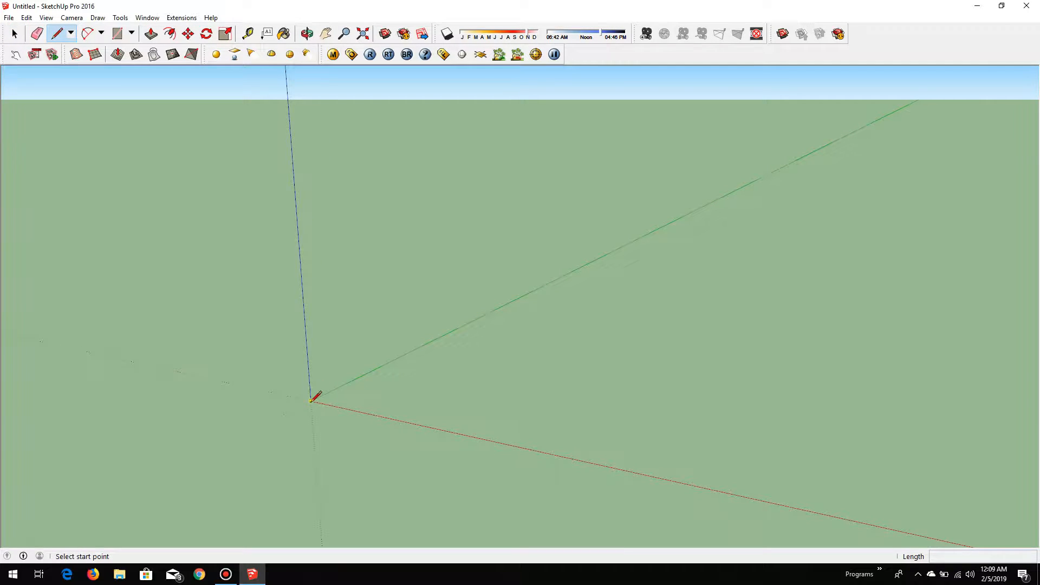
click(311, 400)
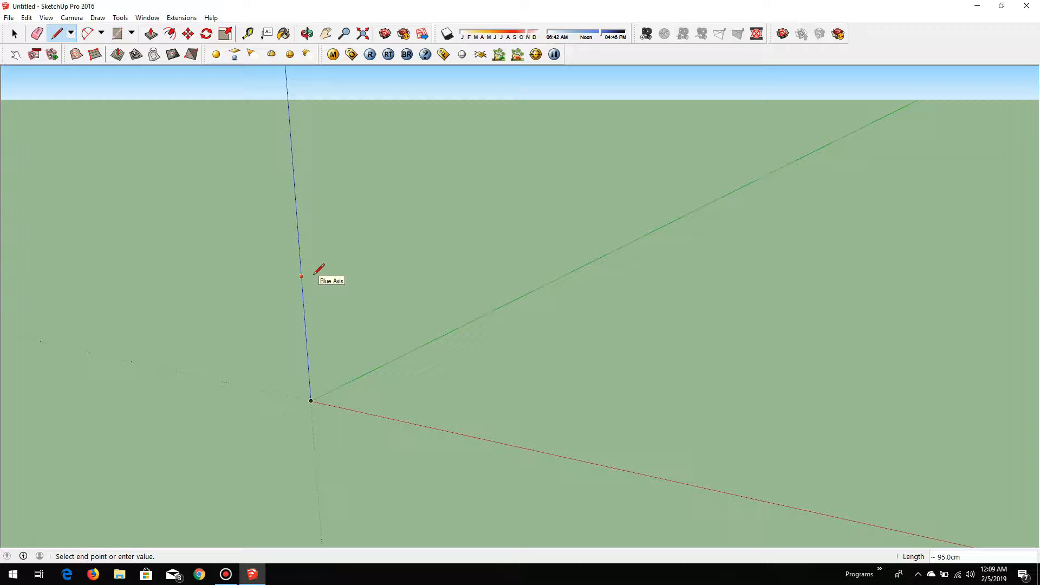
key(Return)
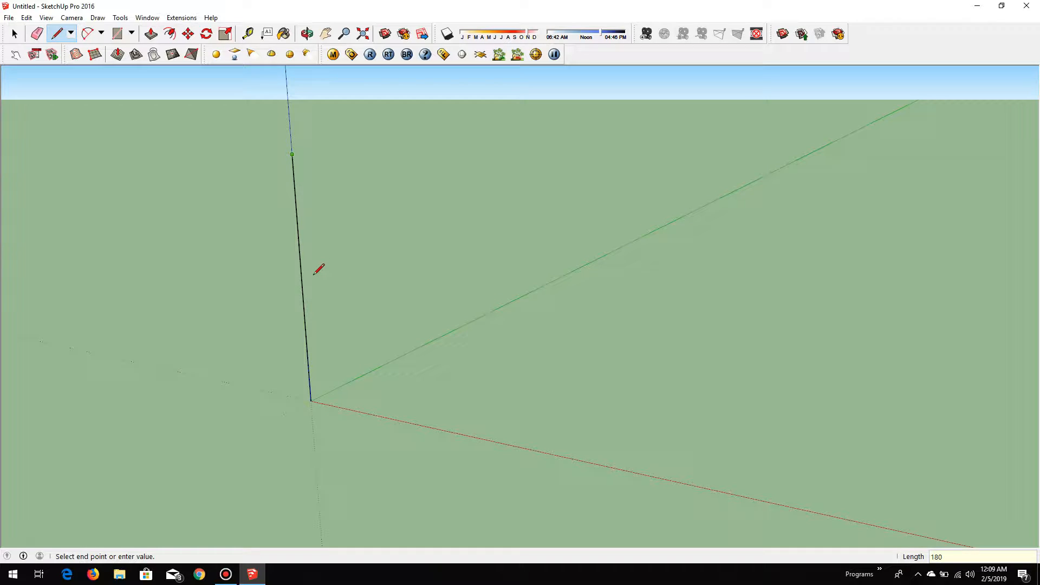
scroll(311, 302, down, 2)
middle_drag(353, 202, 377, 222)
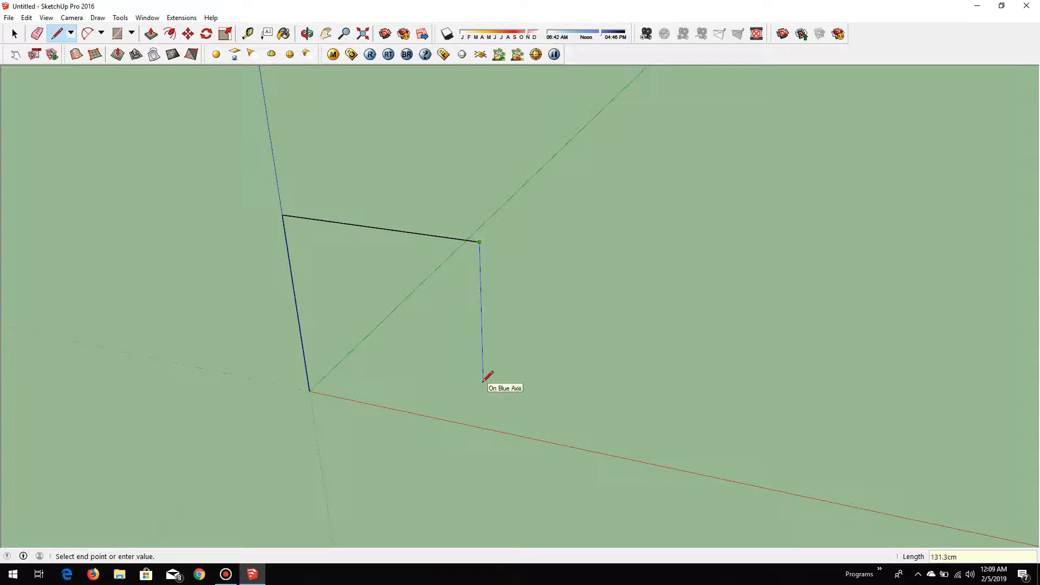
key(Return)
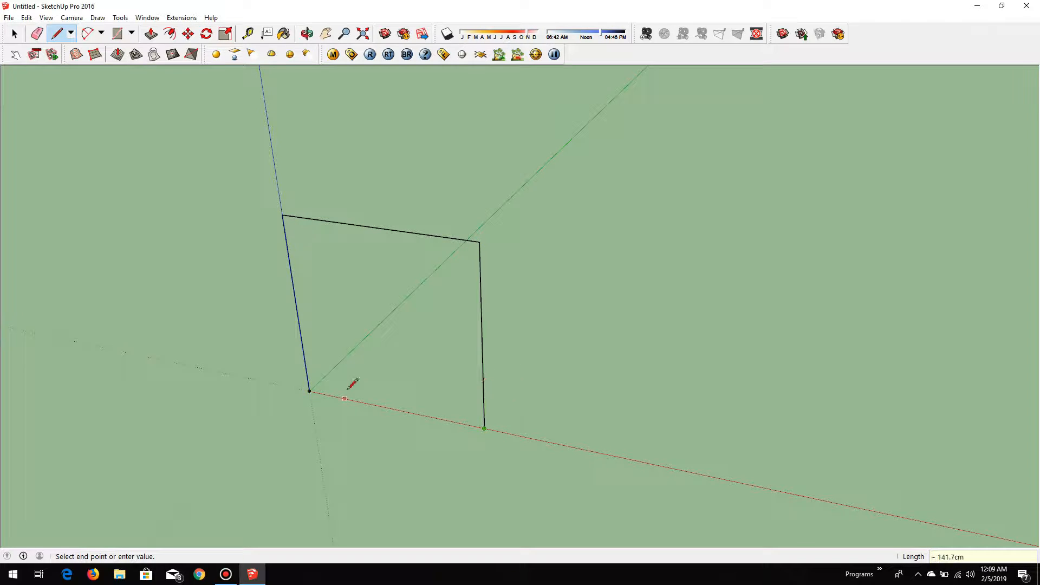
click(312, 389)
Push/Pull the upright rectangle to a thickness of 15 cm
key(p)
middle_drag(449, 346, 450, 365)
click(458, 354)
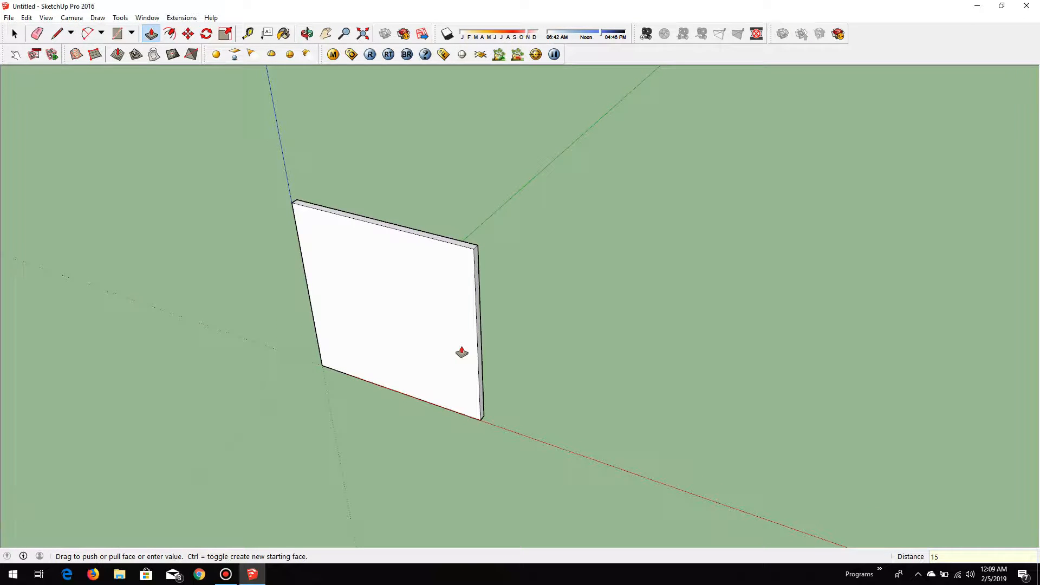
text(15)
key(Return)
key(space)
Measure the height and width of the slab's front face with the Tape Measure
middle_drag(614, 349, 569, 194)
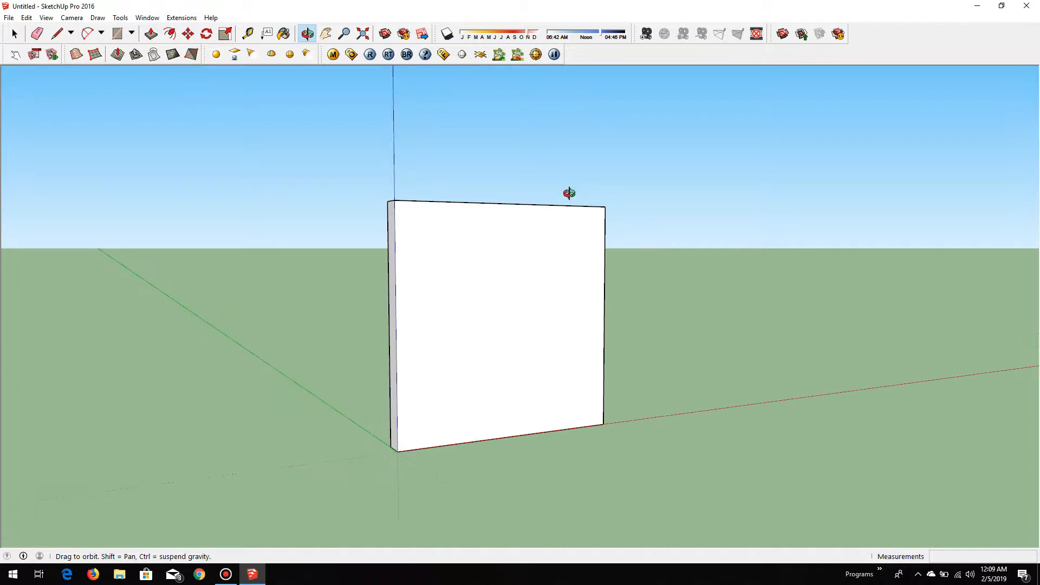
key(space)
click(248, 33)
scroll(501, 204, up, 2)
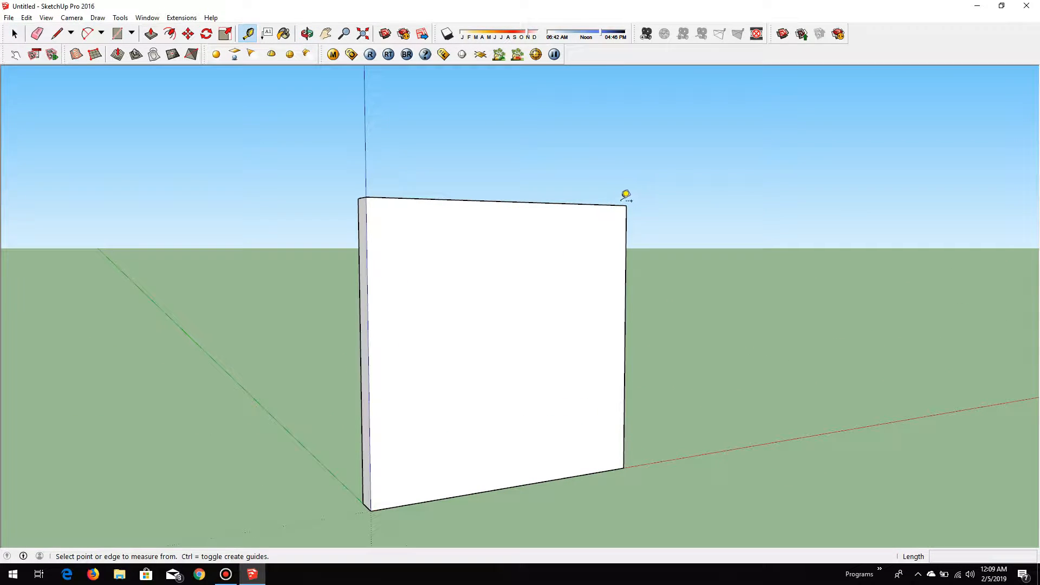
click(626, 205)
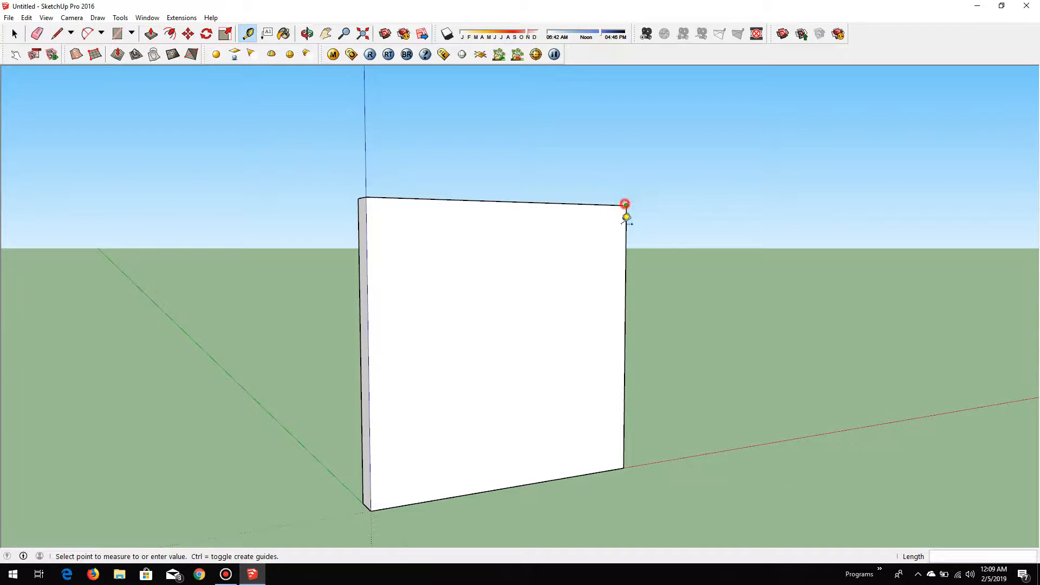
click(625, 466)
click(366, 197)
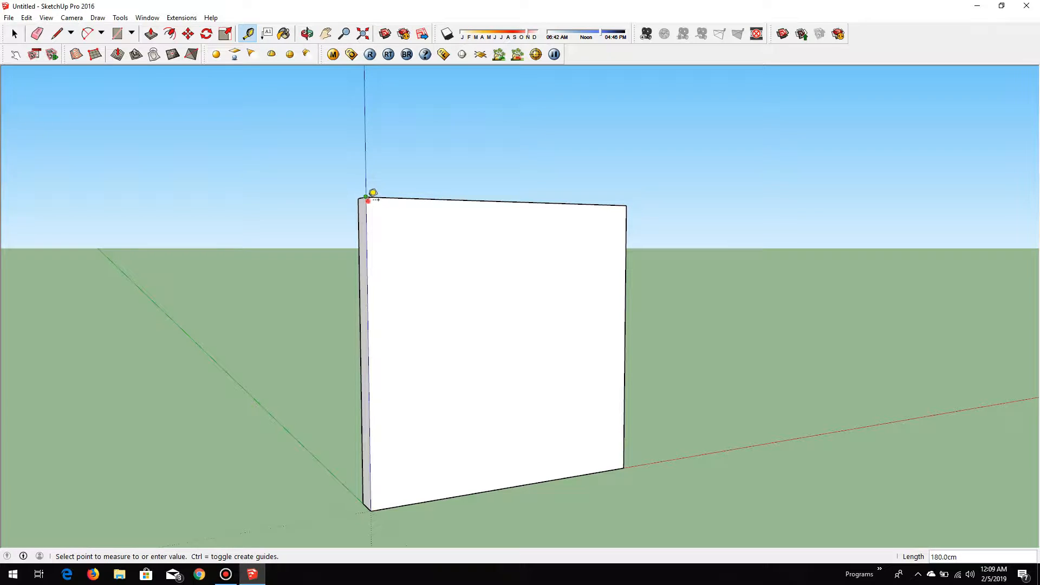
click(627, 204)
middle_drag(395, 218, 420, 295)
click(354, 230)
key(space)
Offset the outline of the slab's front face inward by 5 cm
scroll(368, 238, down, 3)
scroll(420, 295, up, 2)
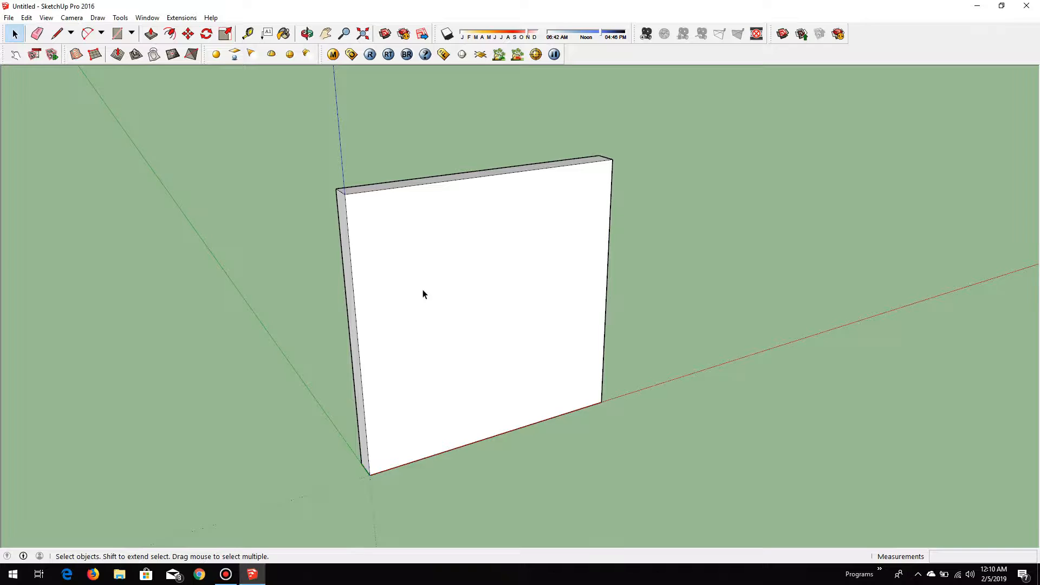
key(f)
click(488, 230)
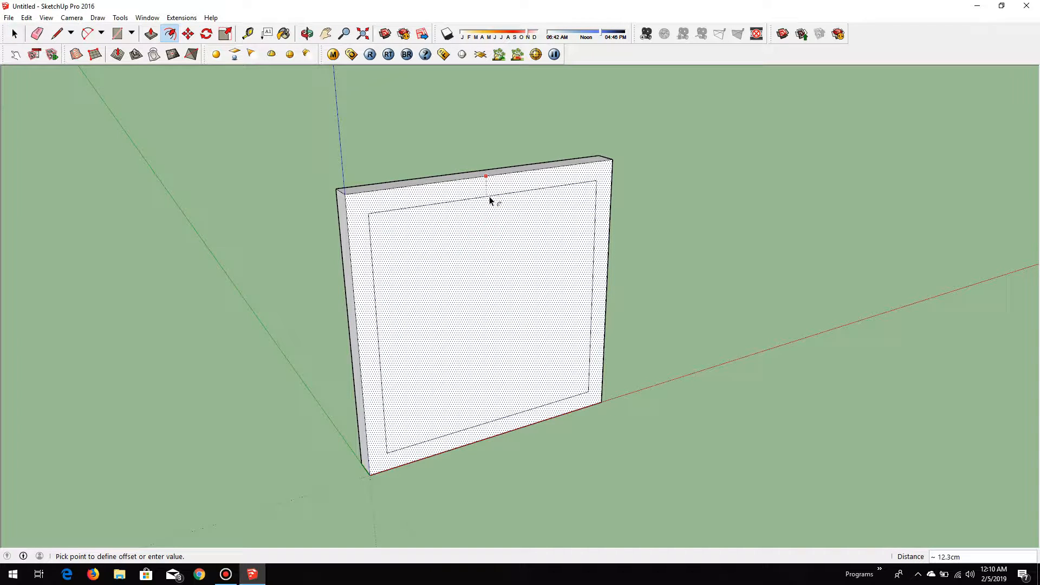
text(5)
key(Return)
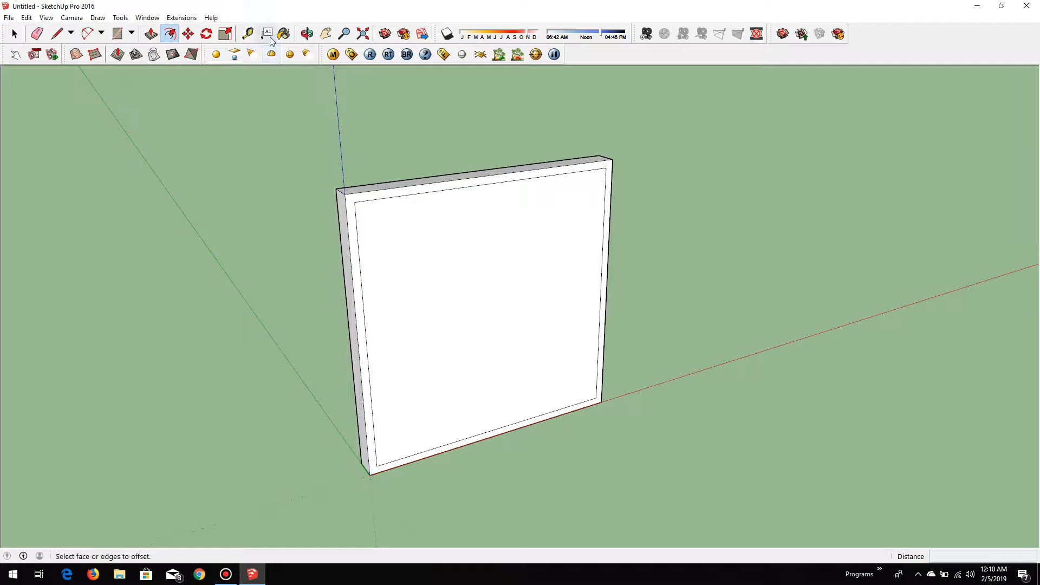
Measure the border width between the outer top edge and the offset line
click(248, 34)
scroll(451, 191, up, 2)
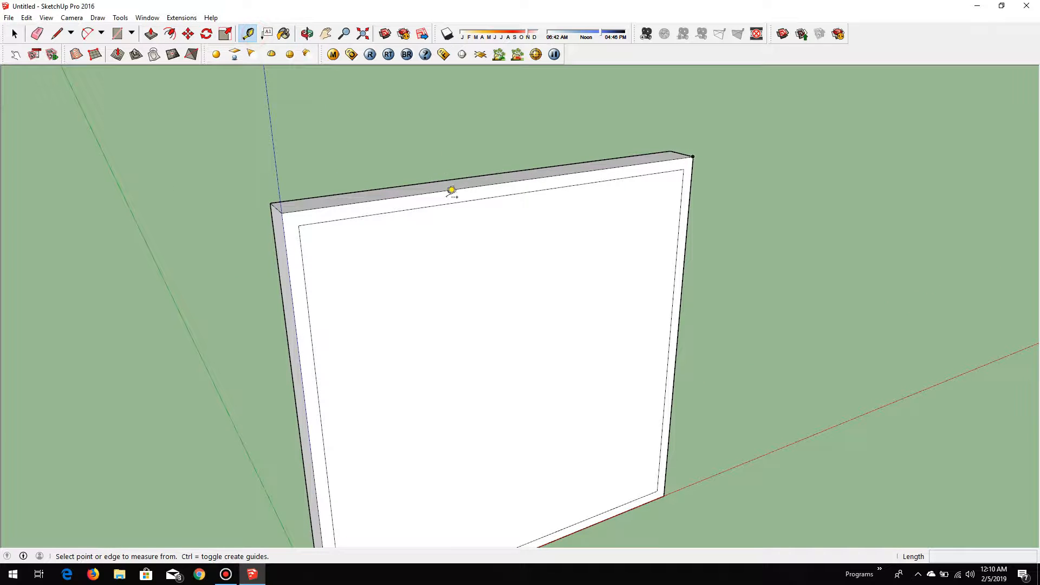
click(449, 188)
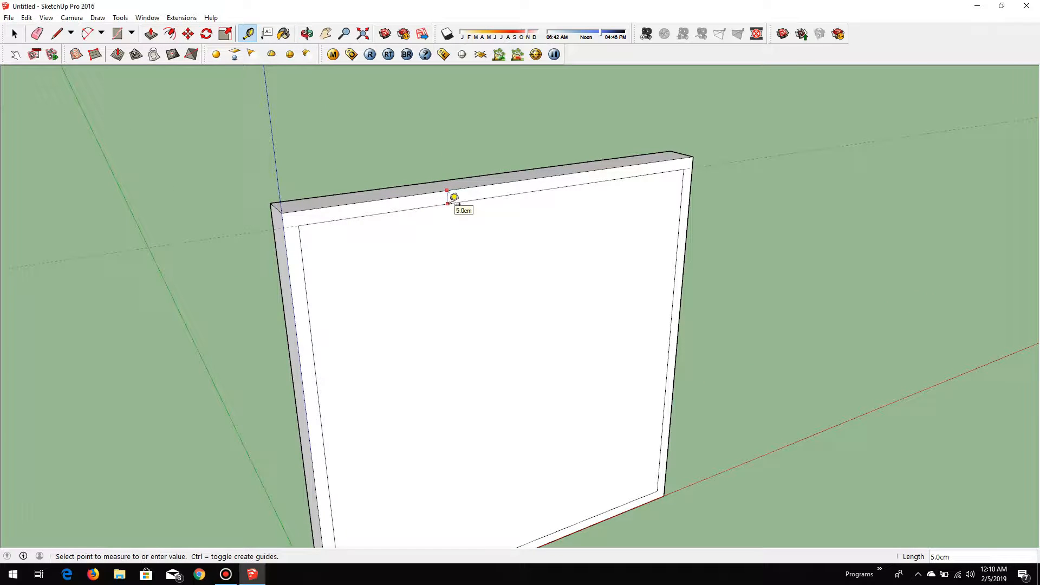
scroll(445, 193, down, 3)
key(space)
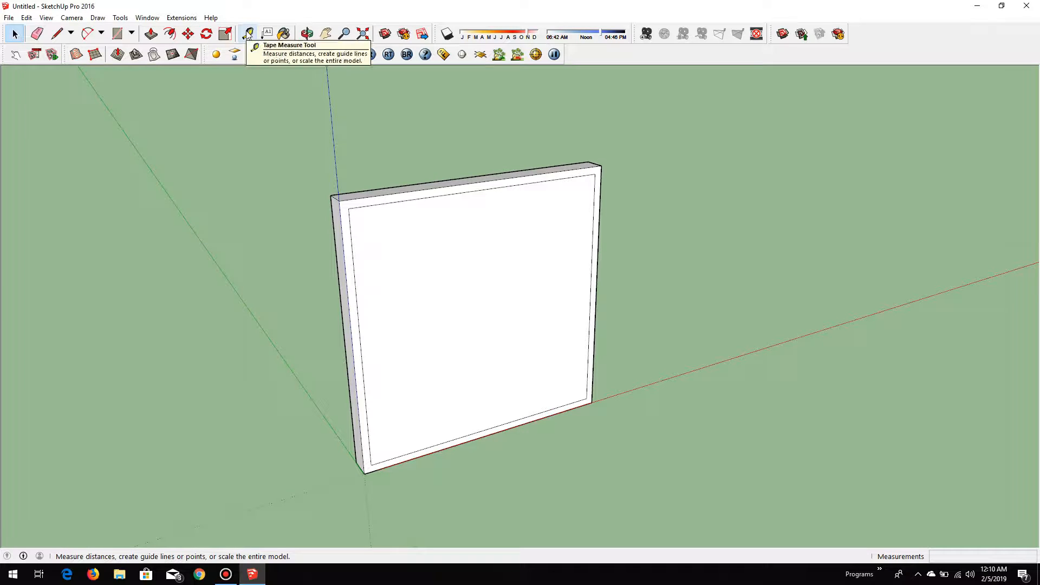
Draw a vertical centre line across the inner rectangle, from the midpoint of its upper edge to its lower edge
key(l)
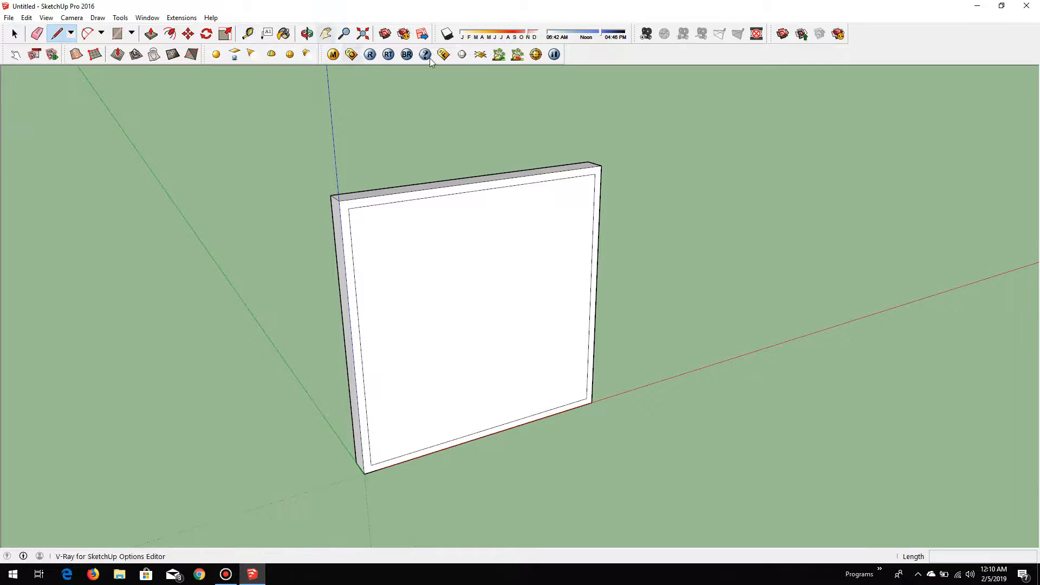
click(482, 189)
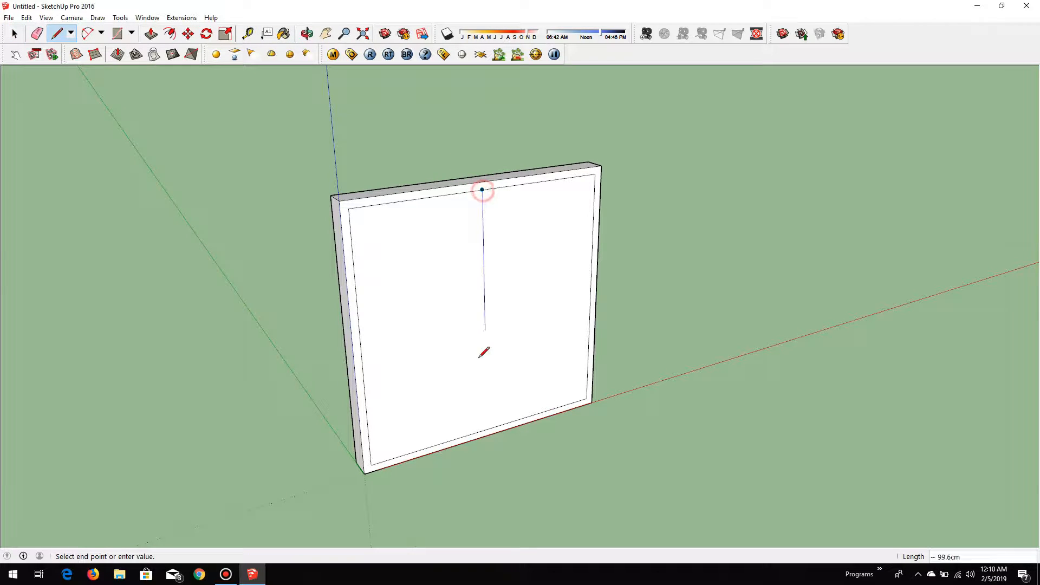
click(488, 428)
Copy the vertical centre line 2.5 cm to each side to outline the middle mullion
scroll(499, 336, up, 5)
key(m)
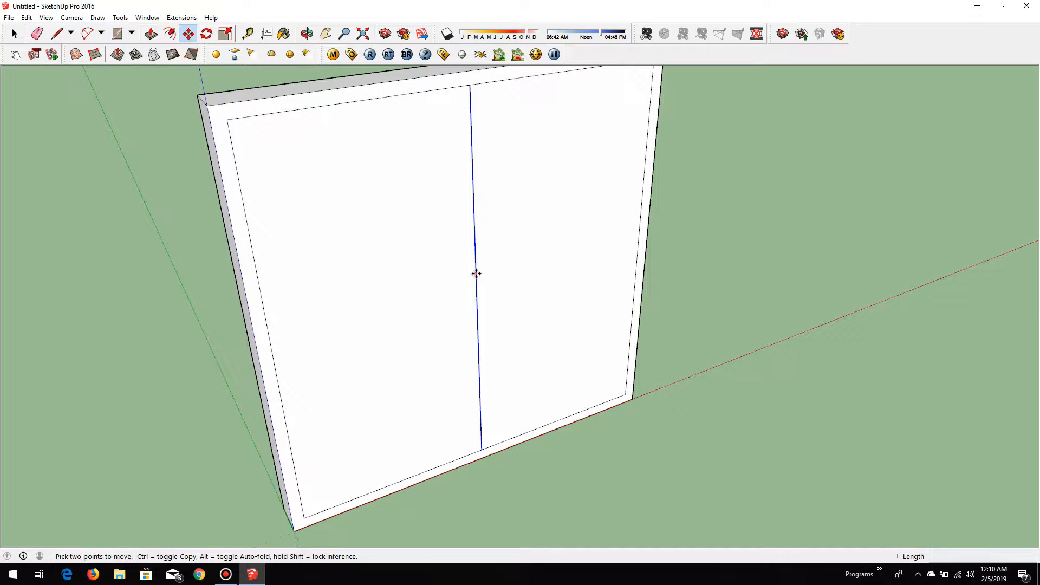
click(476, 274)
key(ctrl)
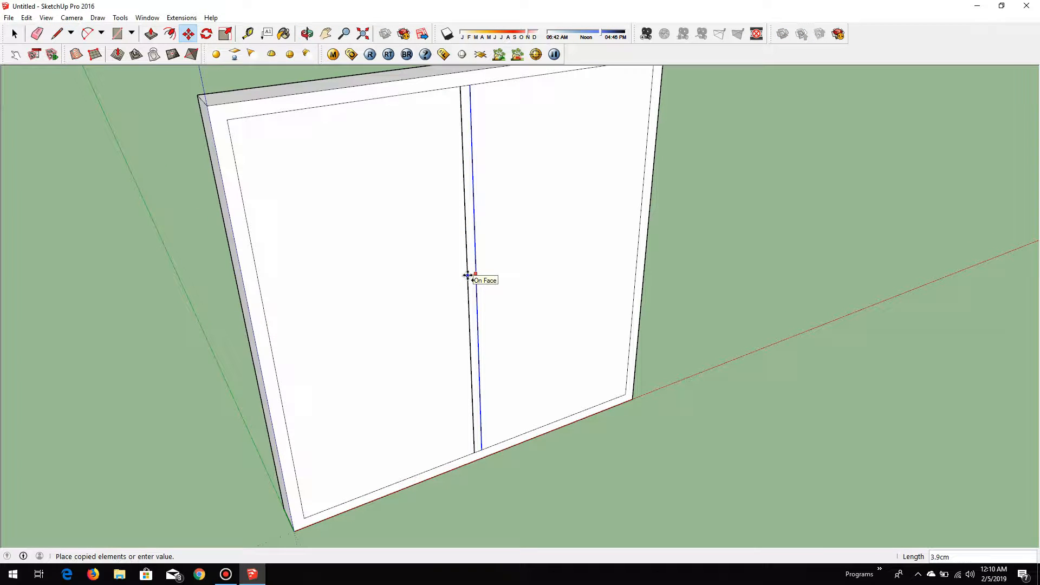
text(2.5)
key(Return)
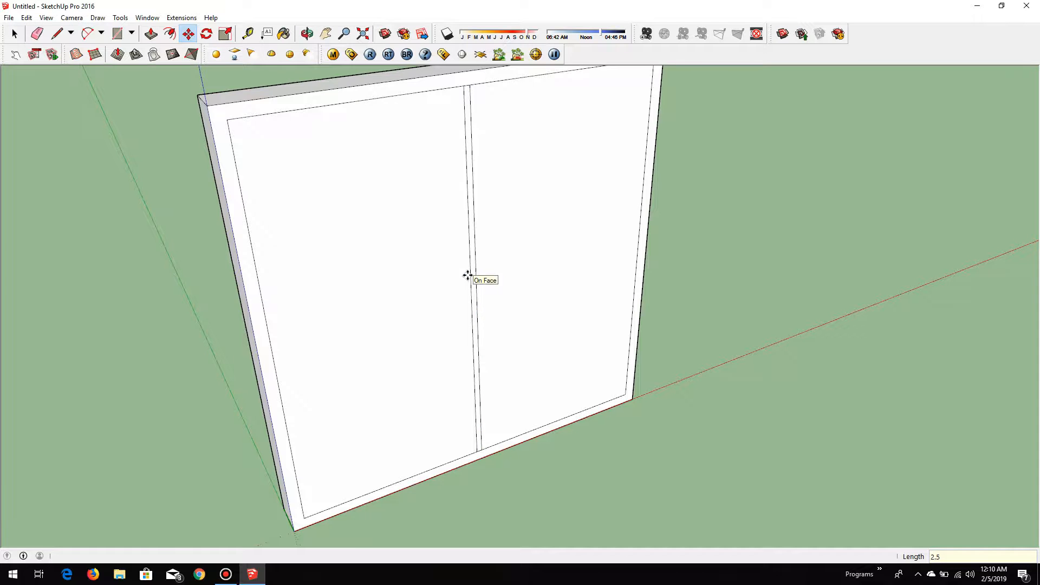
scroll(467, 275, up, 4)
click(477, 264)
key(ctrl)
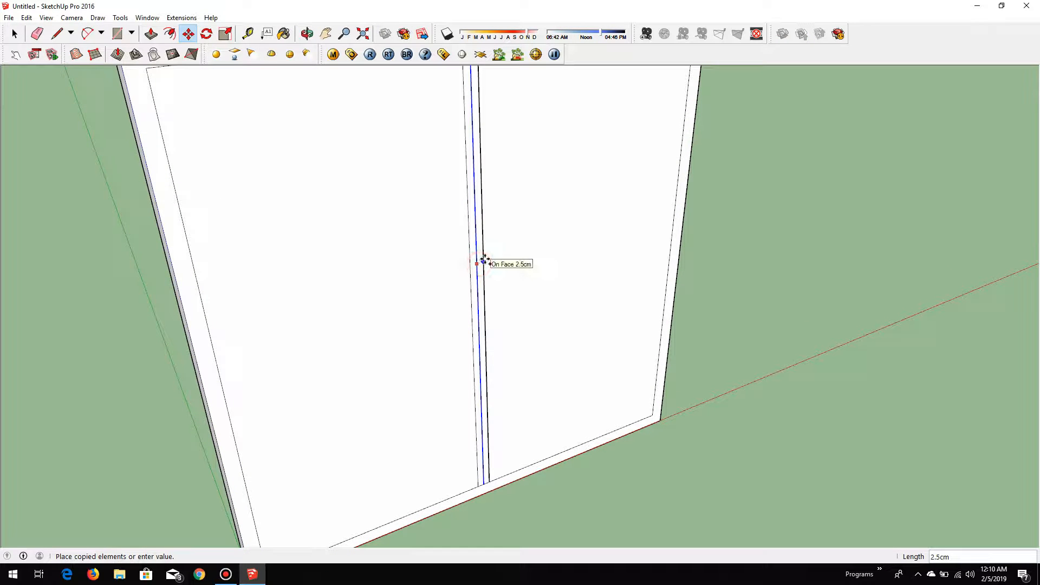
click(484, 261)
Erase the original centre line between the two copied mullion lines
scroll(478, 292, up, 1)
key(e)
click(477, 272)
scroll(476, 304, down, 2)
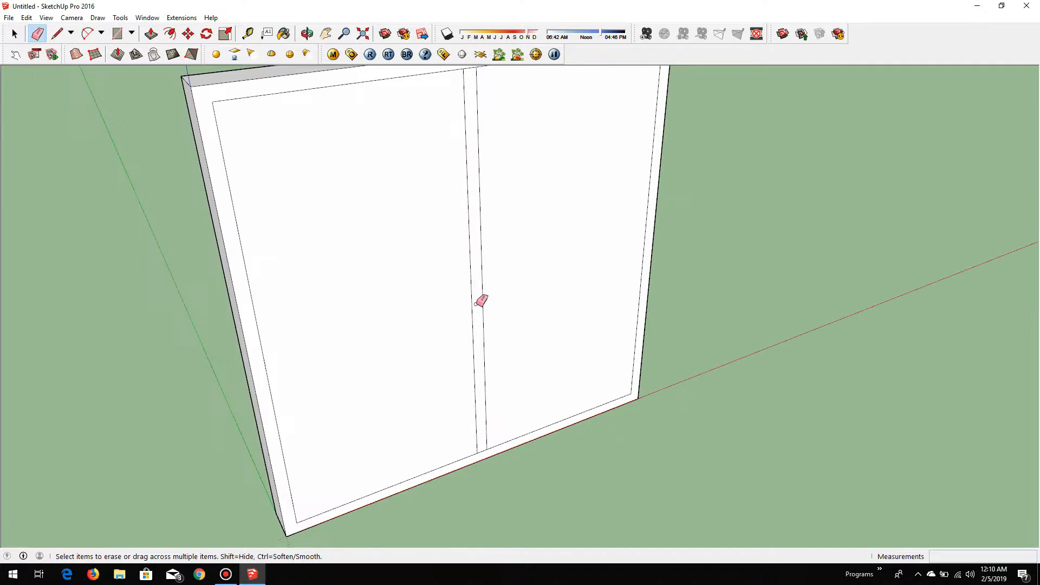
scroll(489, 443, up, 2)
scroll(489, 443, down, 4)
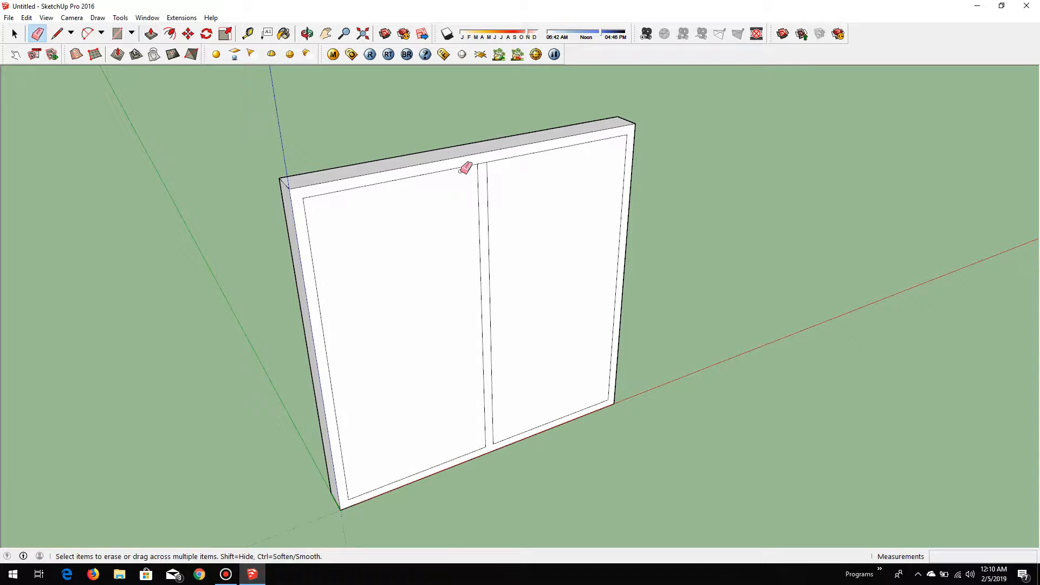
scroll(490, 160, up, 1)
Select both inner panel faces and place a copy of them beside the frame along the red axis
key(space)
scroll(439, 304, down, 2)
click(435, 322)
scroll(457, 322, up, 2)
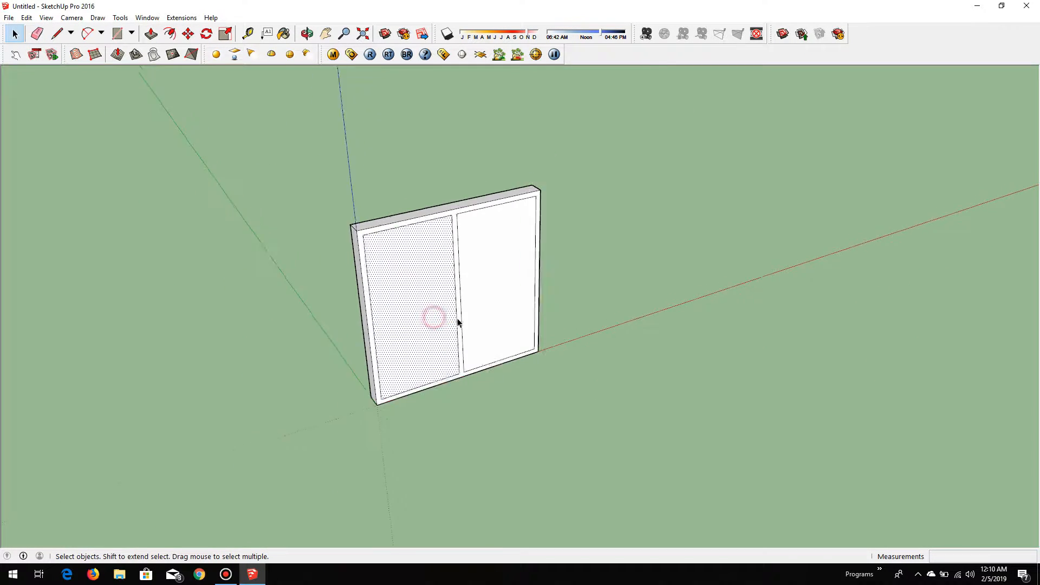
shift+click(491, 312)
key(m)
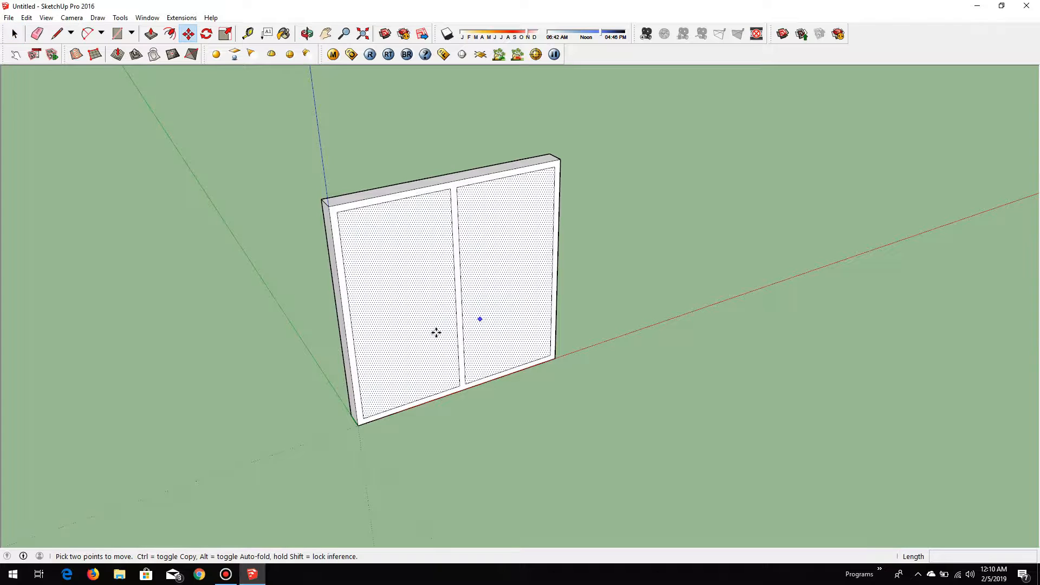
click(414, 342)
key(ctrl)
scroll(414, 340, down, 2)
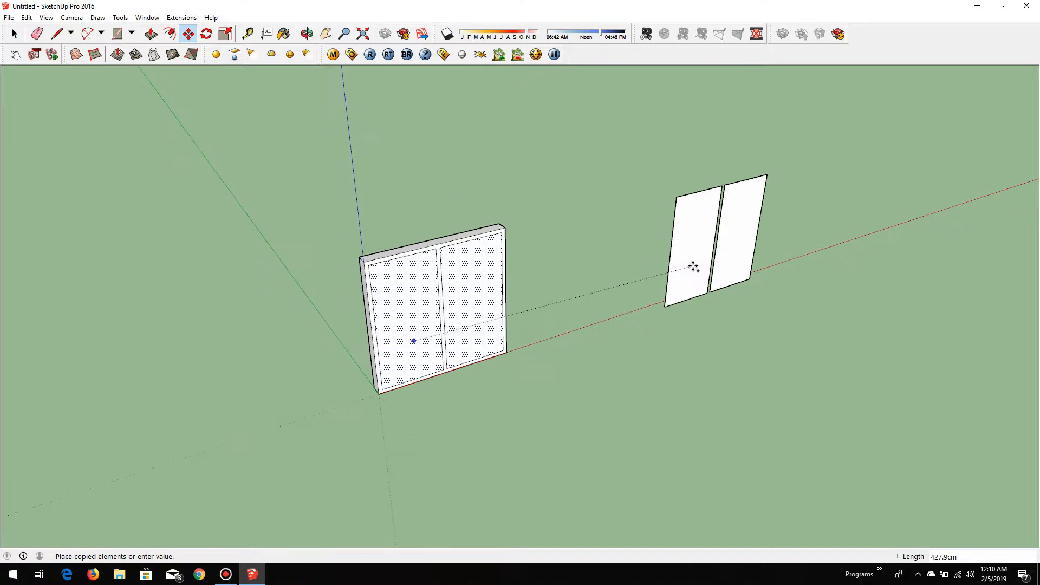
click(668, 259)
Erase the right-hand face and its edges from the copied pair, keeping a single loose panel
middle_drag(699, 242, 383, 258)
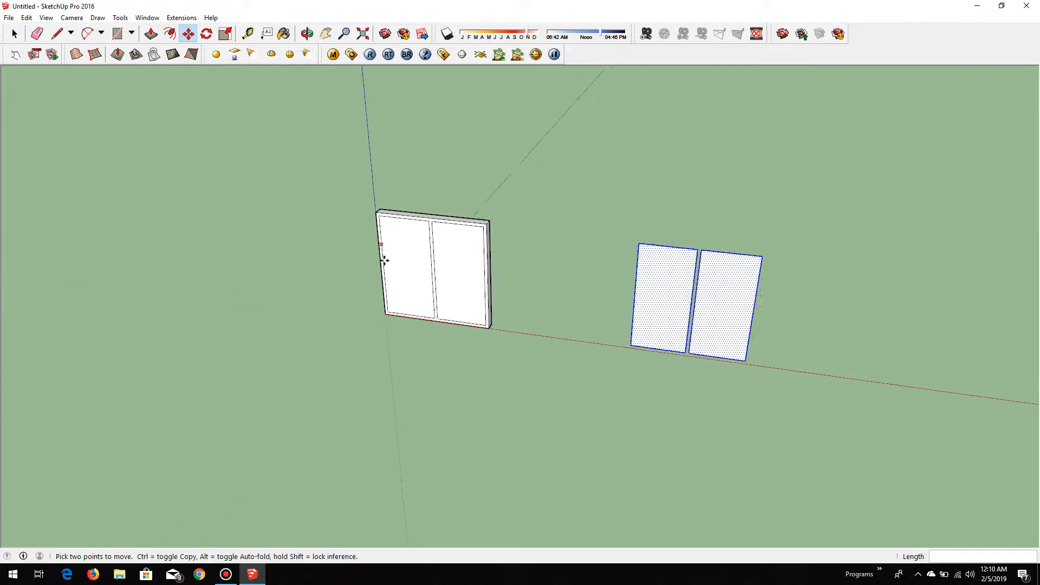
scroll(524, 288, up, 1)
key(space)
scroll(713, 267, up, 2)
key(e)
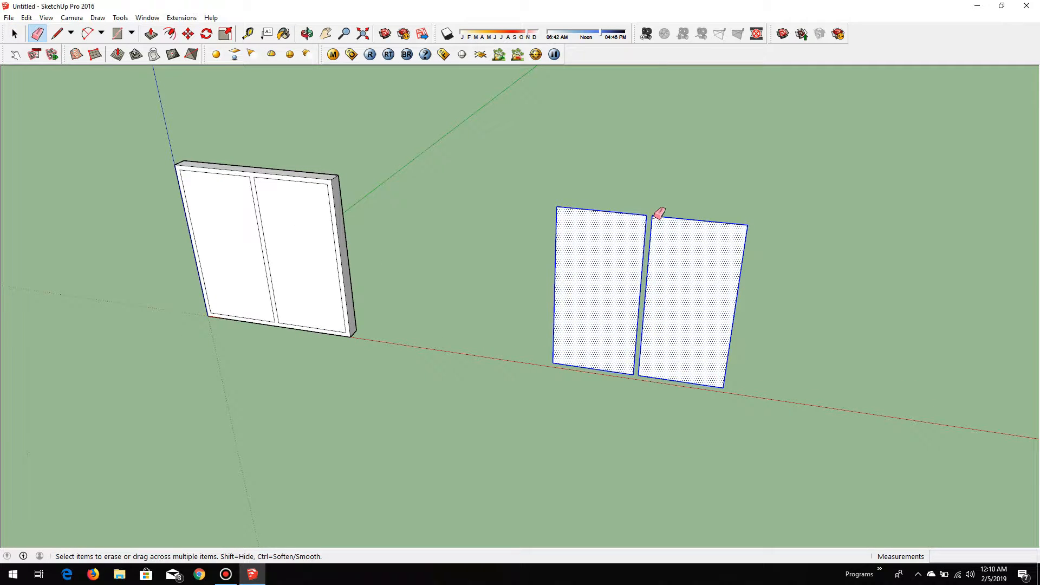
click(654, 217)
click(644, 352)
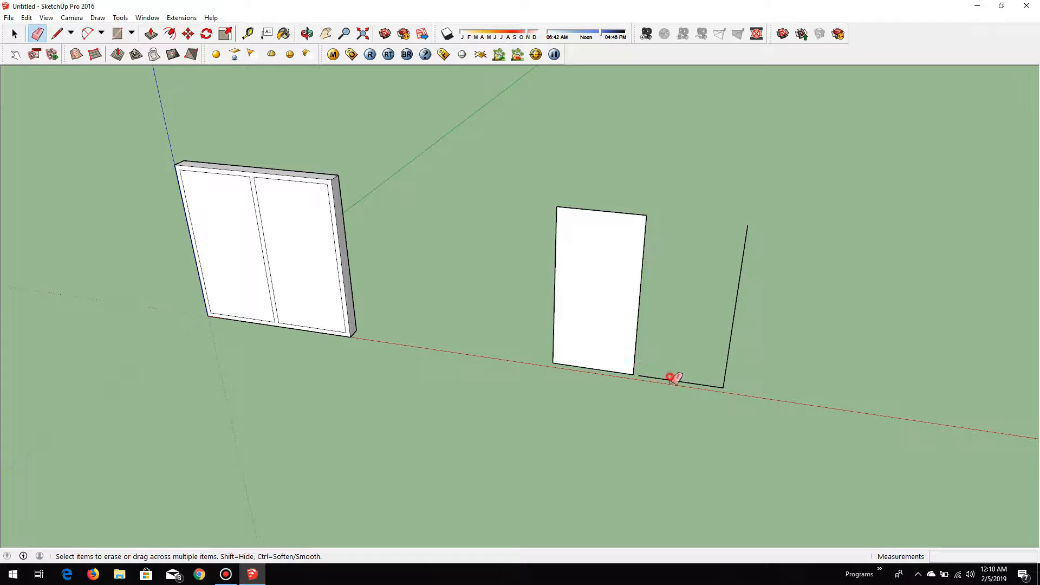
click(672, 379)
click(729, 349)
Push the frame's left panel face back 15 cm to cut an opening through the slab
scroll(726, 351, down, 1)
scroll(321, 256, up, 1)
key(p)
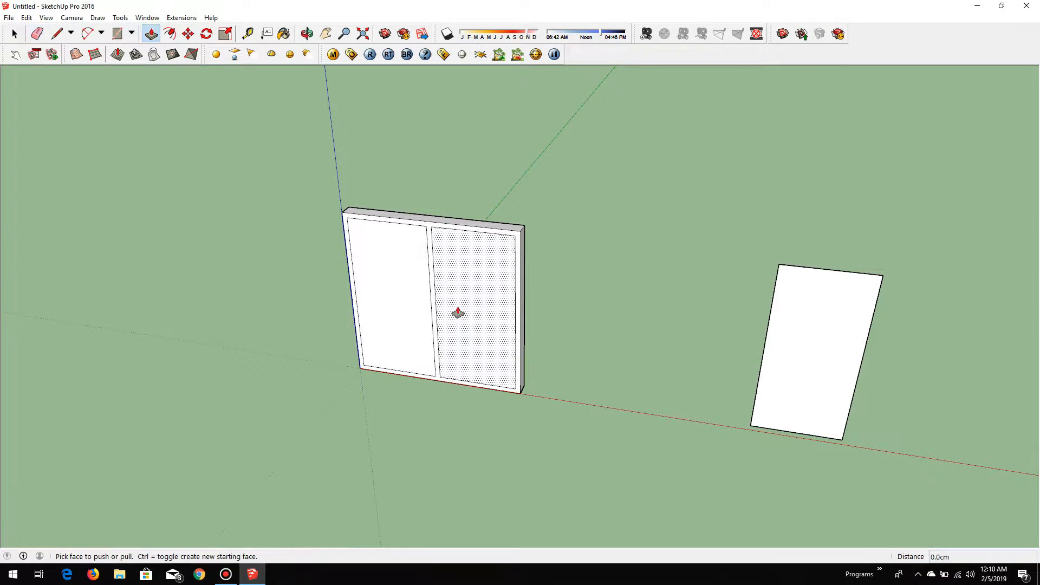
scroll(401, 374, up, 2)
click(401, 378)
click(391, 362)
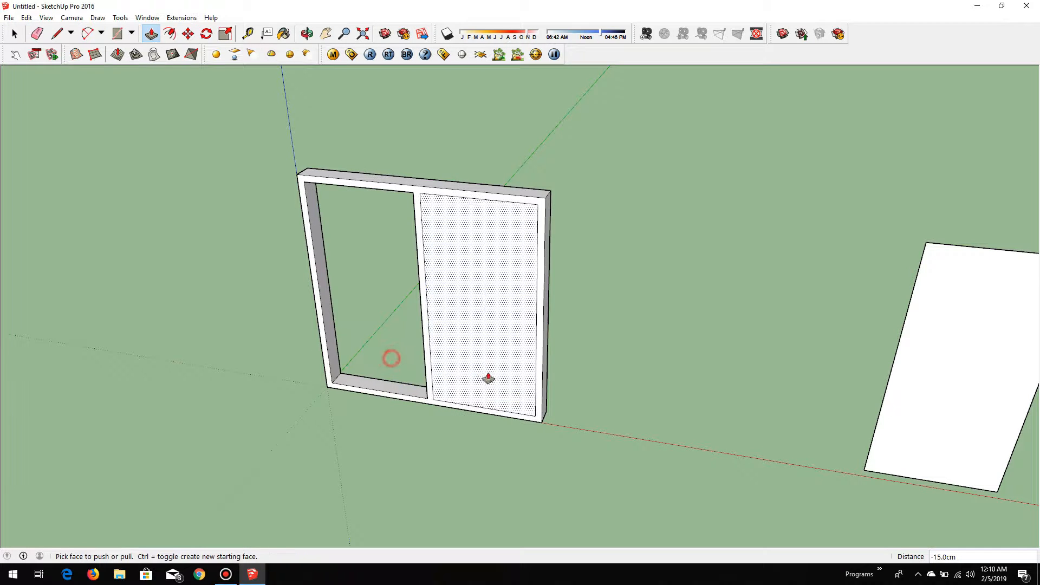
Push the frame's right panel face back 15 cm to cut the second opening through the slab
click(497, 367)
click(476, 353)
scroll(413, 353, down, 3)
key(space)
scroll(641, 390, down, 2)
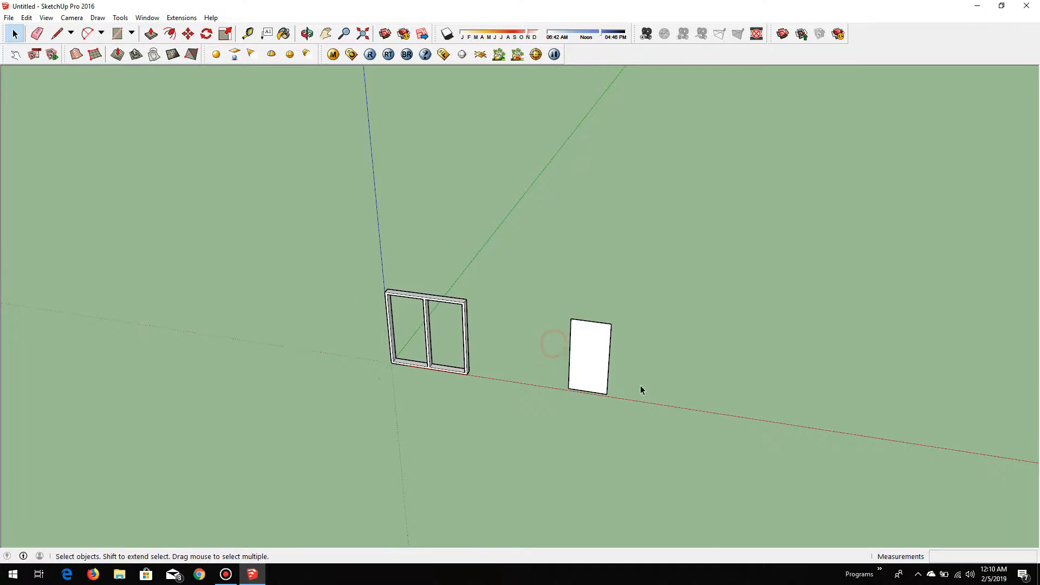
Pull the loose panel face beside the frame forward 5 cm to give it thickness
scroll(547, 321, up, 3)
scroll(548, 321, up, 1)
key(p)
click(550, 310)
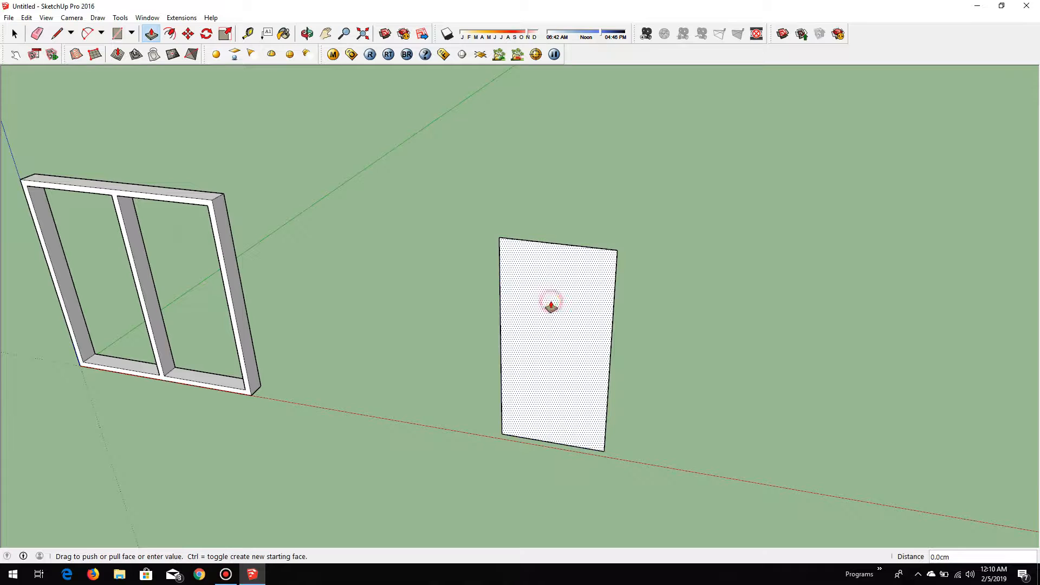
key(Return)
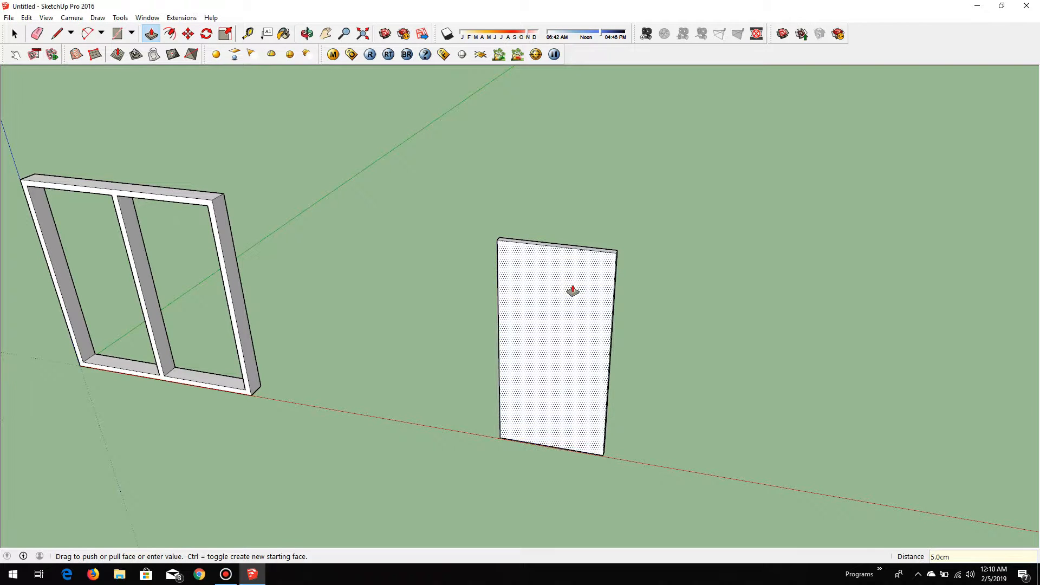
Measure the loose panel's thickness across its upper corner
middle_drag(567, 290, 534, 318)
click(248, 34)
scroll(650, 399, up, 4)
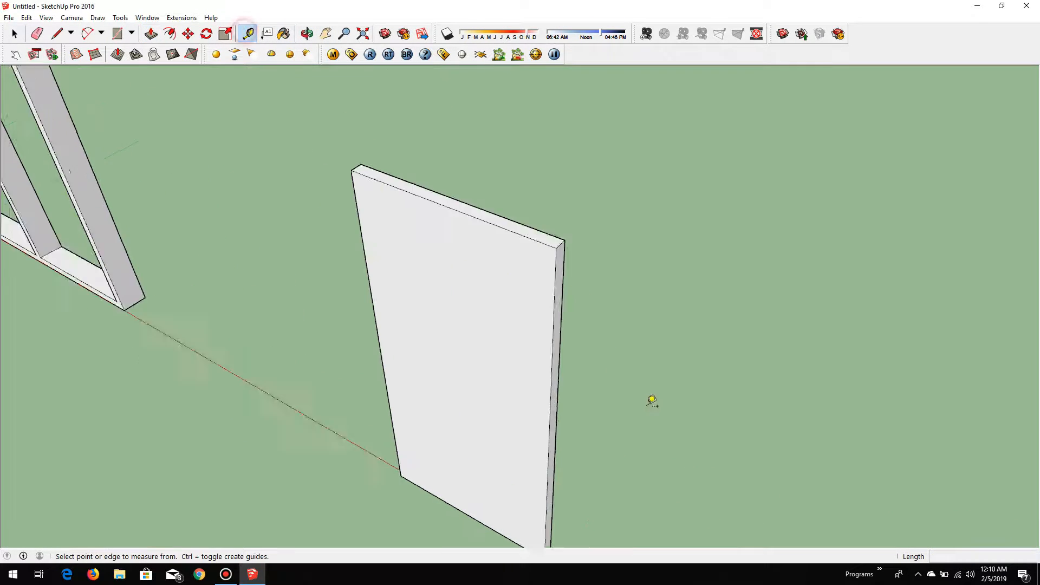
click(521, 188)
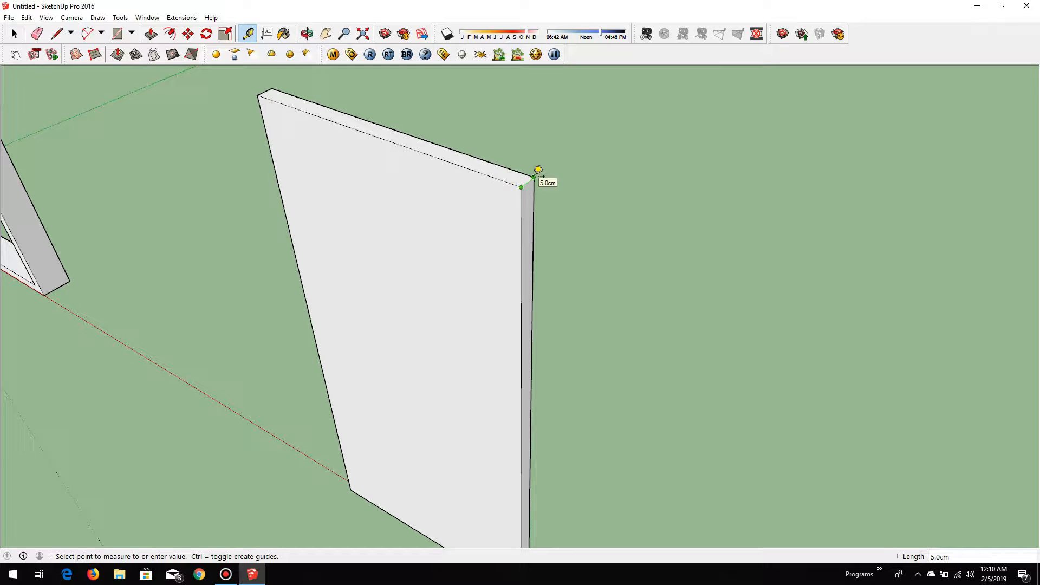
key(space)
Offset the outline of the loose panel's front face 10 cm inward
scroll(532, 181, down, 2)
middle_drag(464, 292, 512, 247)
scroll(485, 271, down, 1)
key(f)
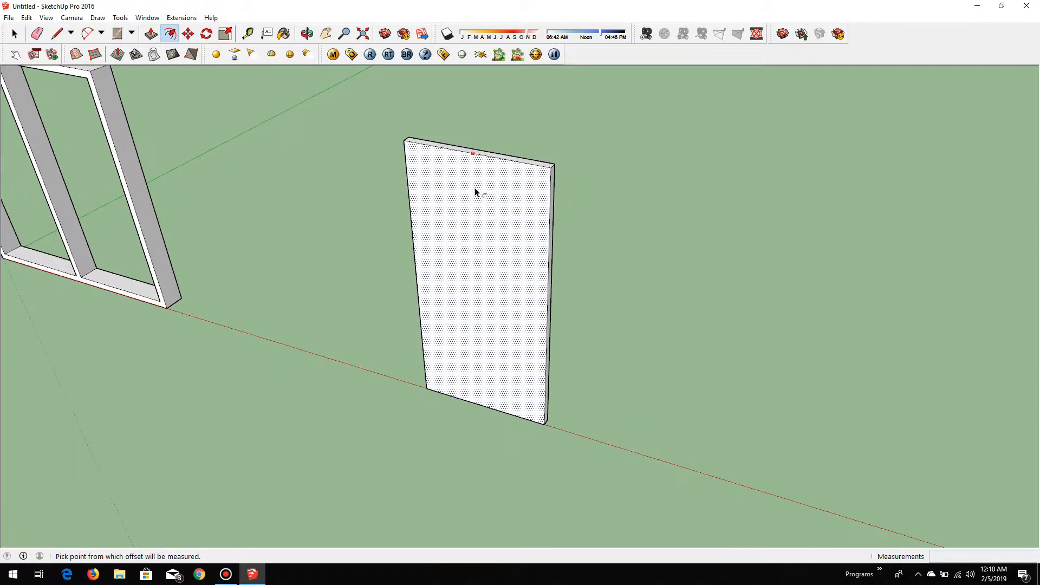
click(475, 187)
text(1)
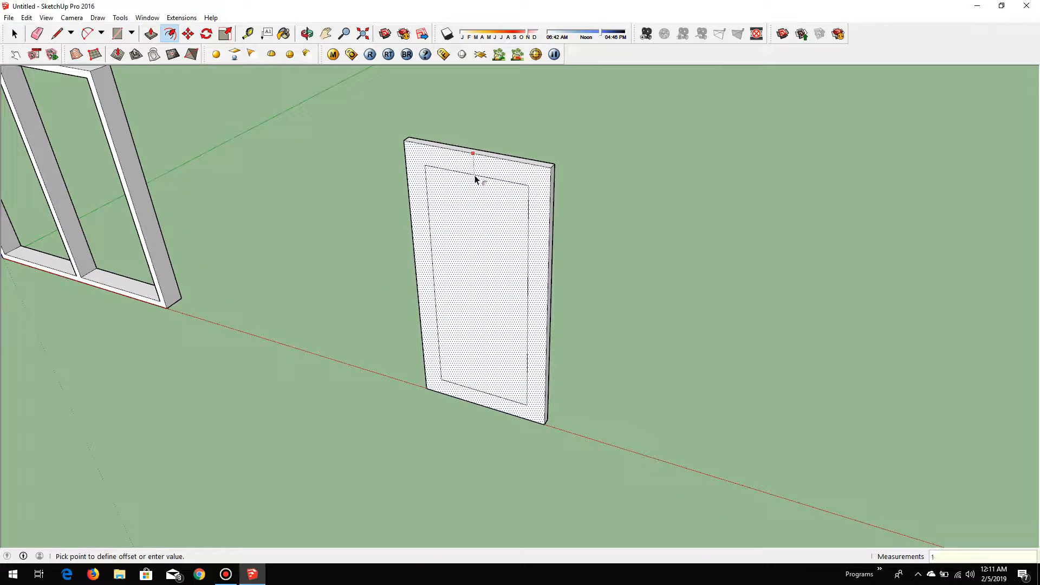
text(0)
key(Return)
scroll(476, 179, down, 1)
key(space)
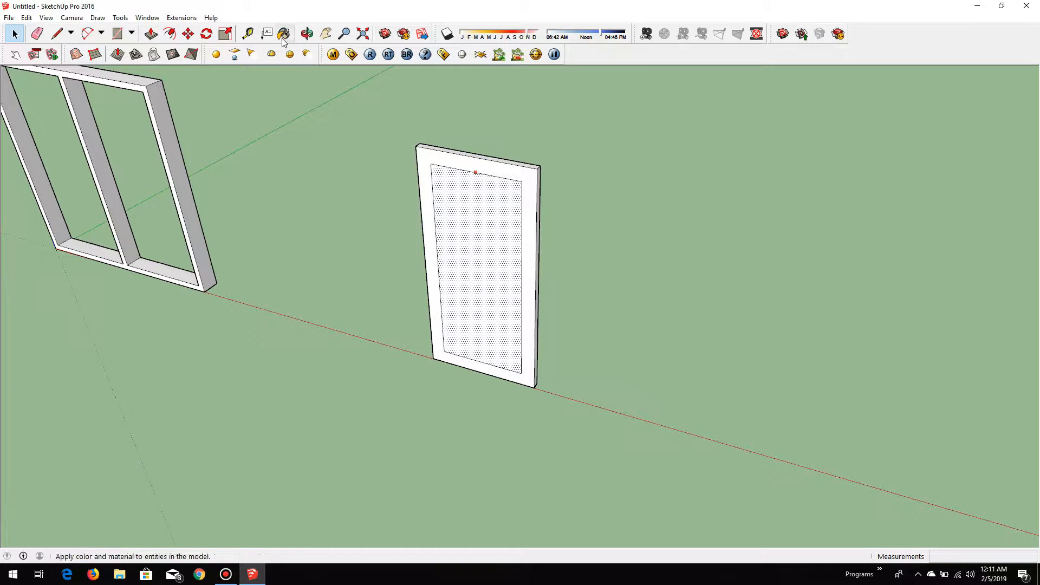
Measure the width of the border between the panel's outer and offset top edges
key(t)
scroll(458, 152, up, 2)
click(473, 190)
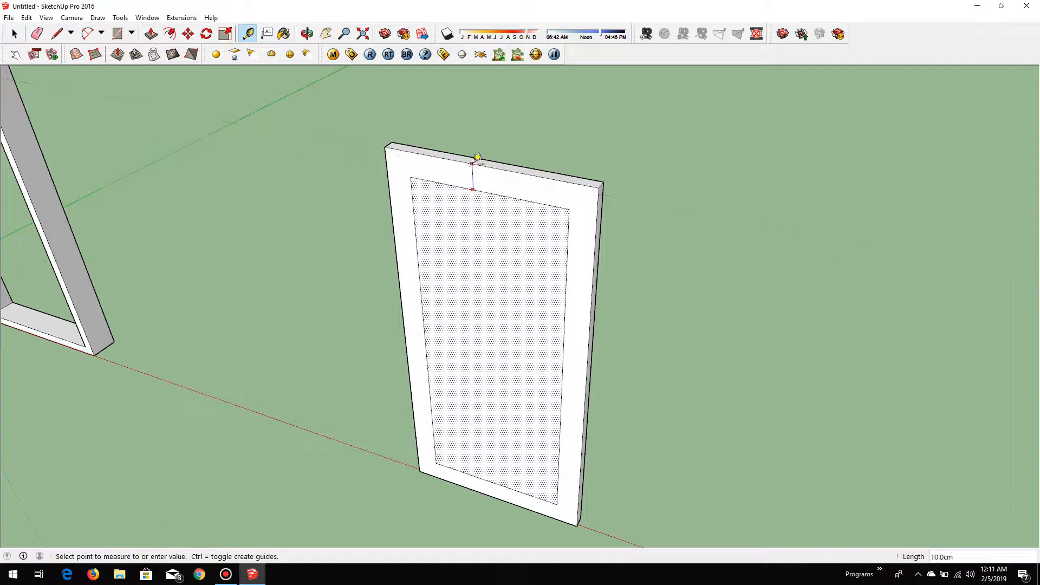
scroll(473, 169, down, 2)
key(space)
Select the panel's inner face and place a copy about 174.6 cm away along the red axis
click(463, 338)
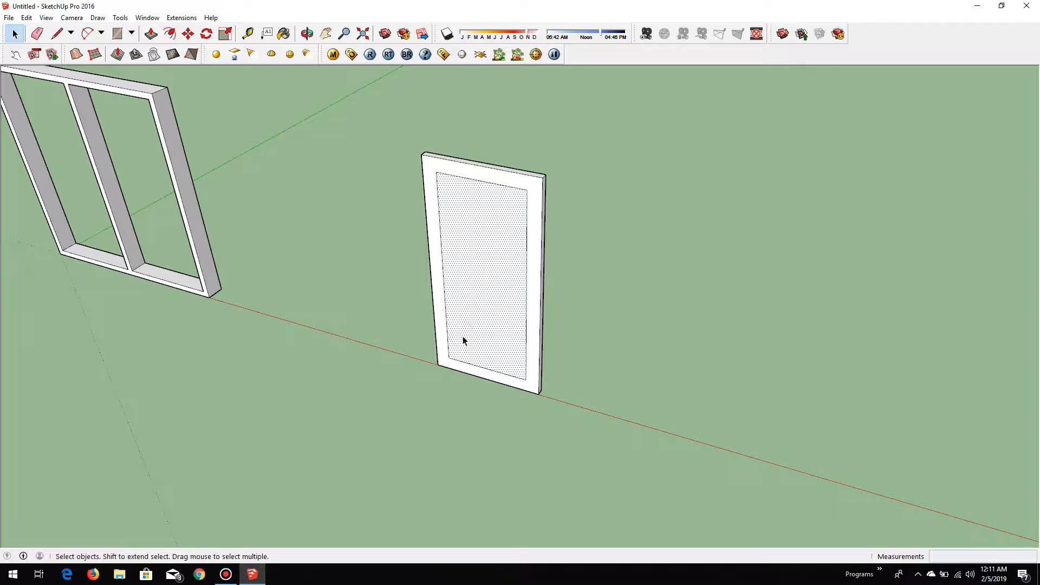
key(m)
scroll(441, 249, down, 2)
scroll(474, 274, up, 1)
click(474, 273)
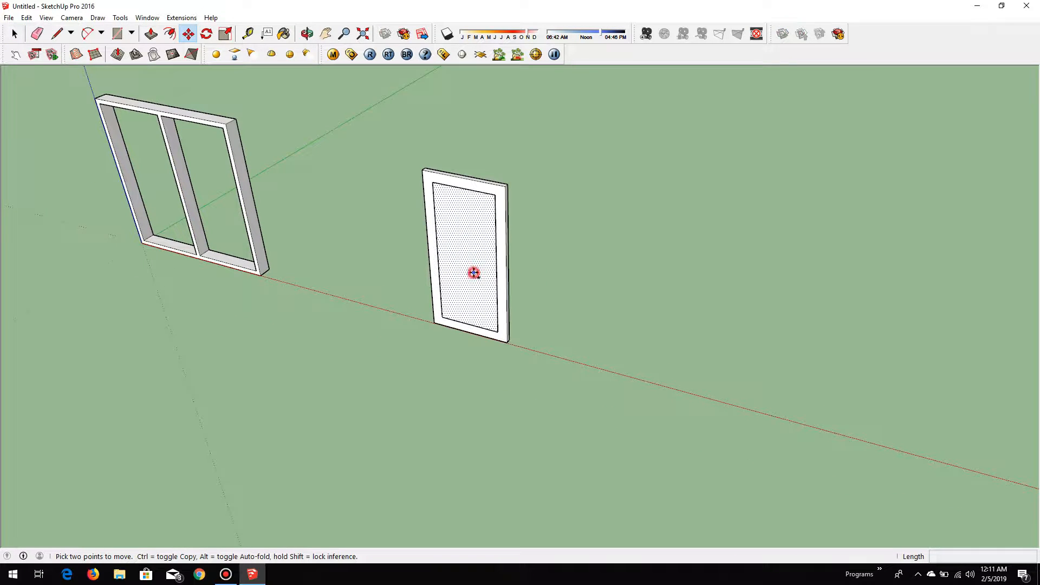
key(ctrl)
click(653, 314)
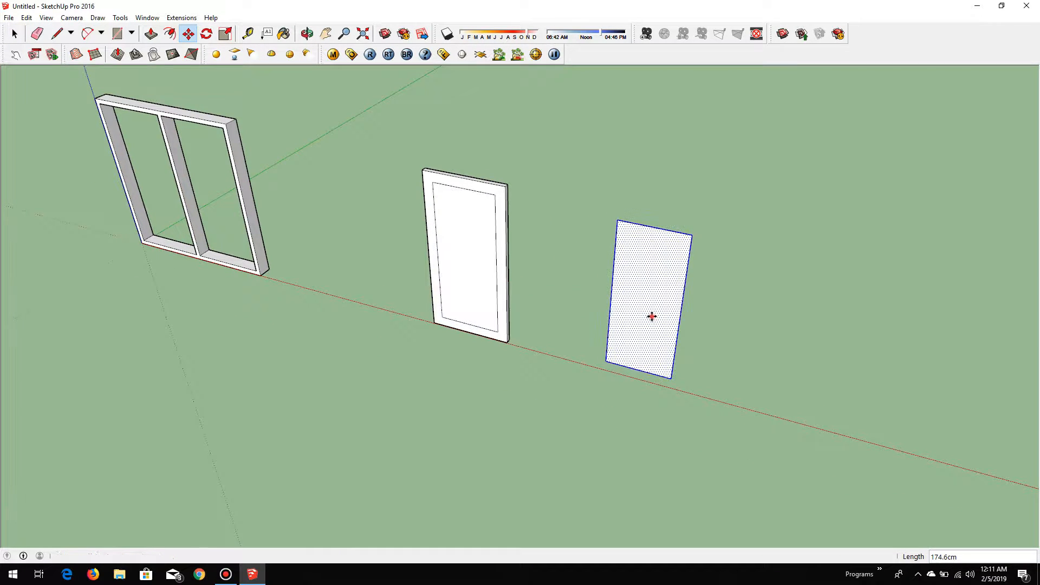
Push the panel's inner face back 5 cm to open it up, leaving a sash frame
scroll(493, 301, up, 4)
key(p)
key(Escape)
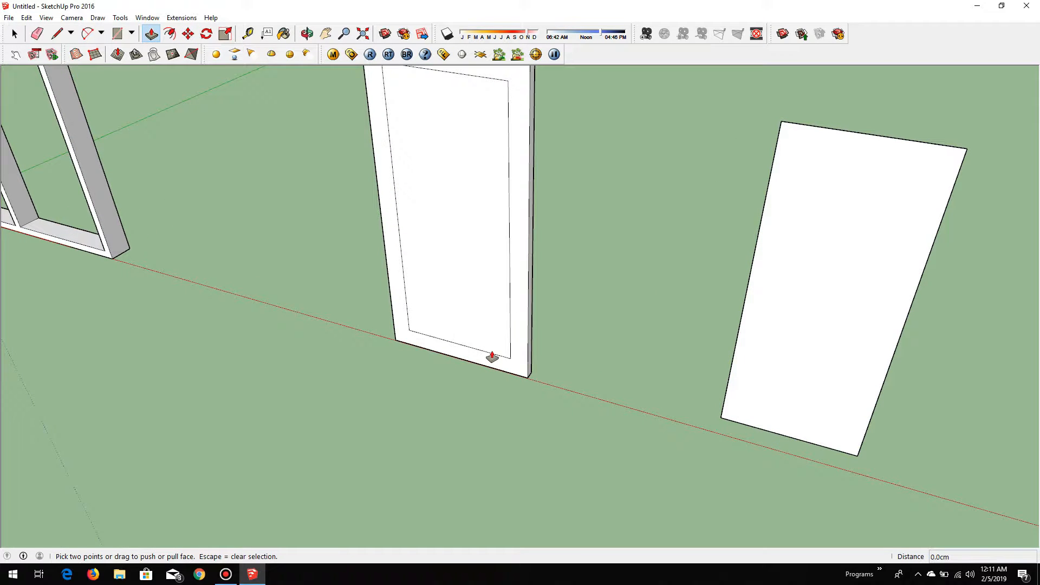
click(491, 347)
click(481, 295)
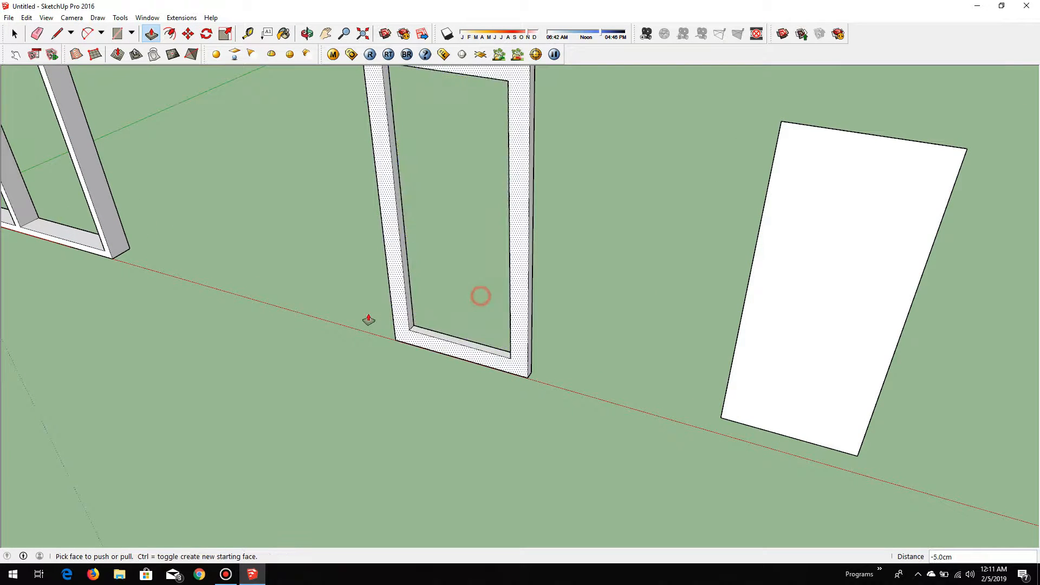
Paint the copied inner face with Translucent Glass Gray from the Glass and Mirrors materials
scroll(366, 320, down, 3)
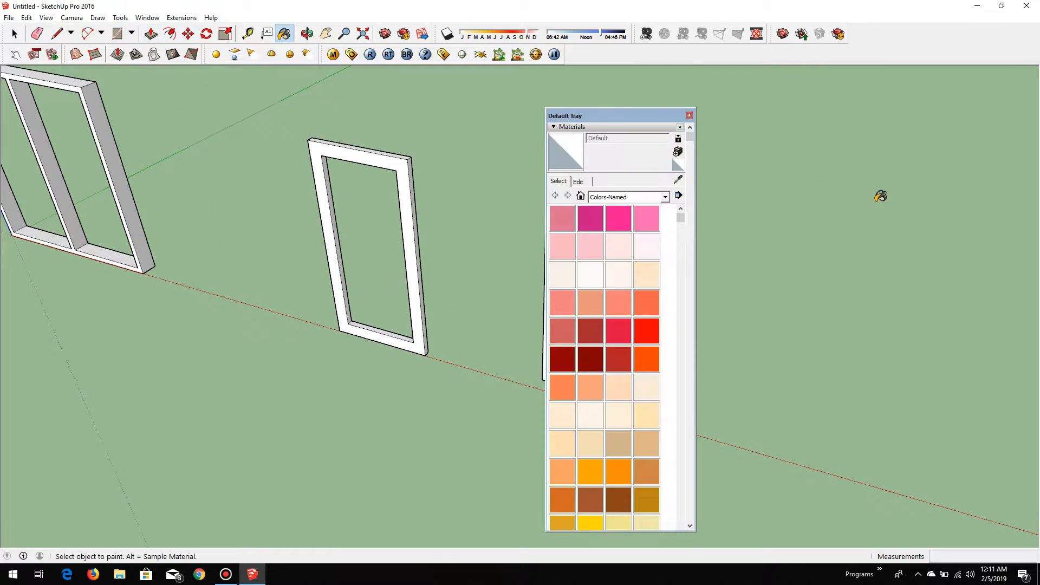
click(585, 196)
drag(622, 115, 839, 62)
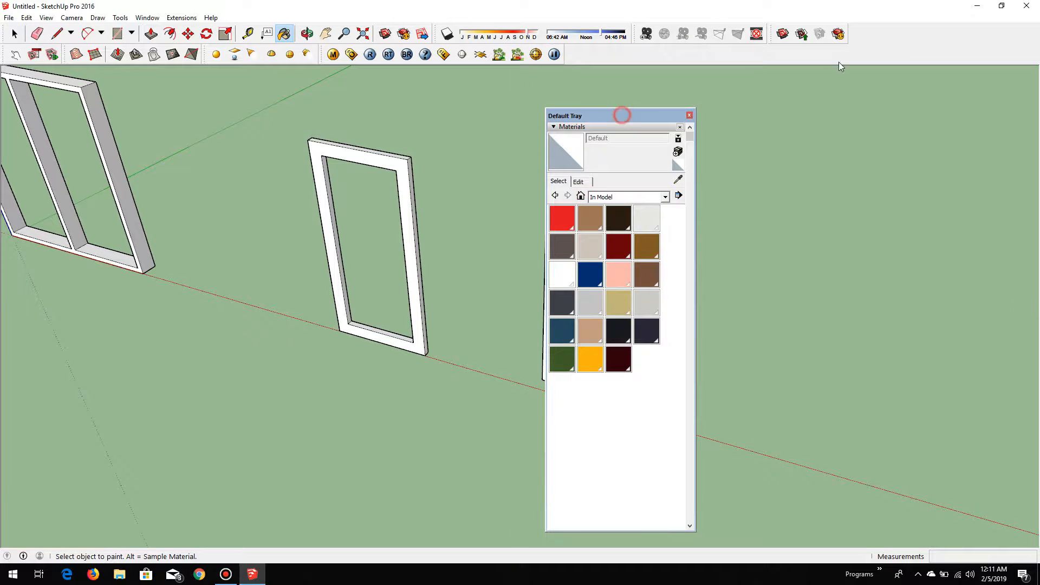
click(826, 143)
click(835, 225)
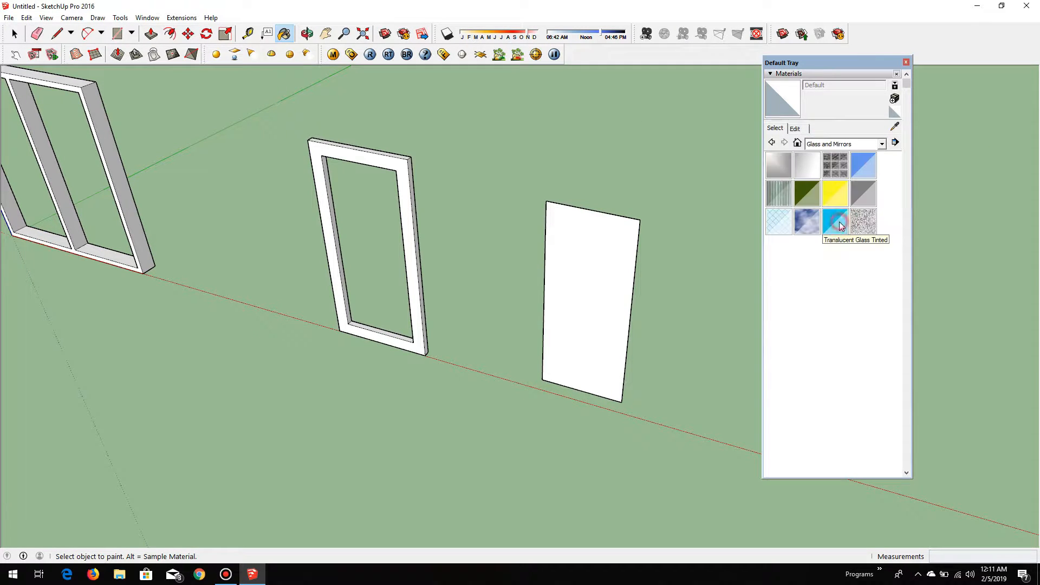
click(863, 193)
click(606, 264)
Pull the glass face out 1 cm to form a thin pane
scroll(580, 332, up, 2)
key(p)
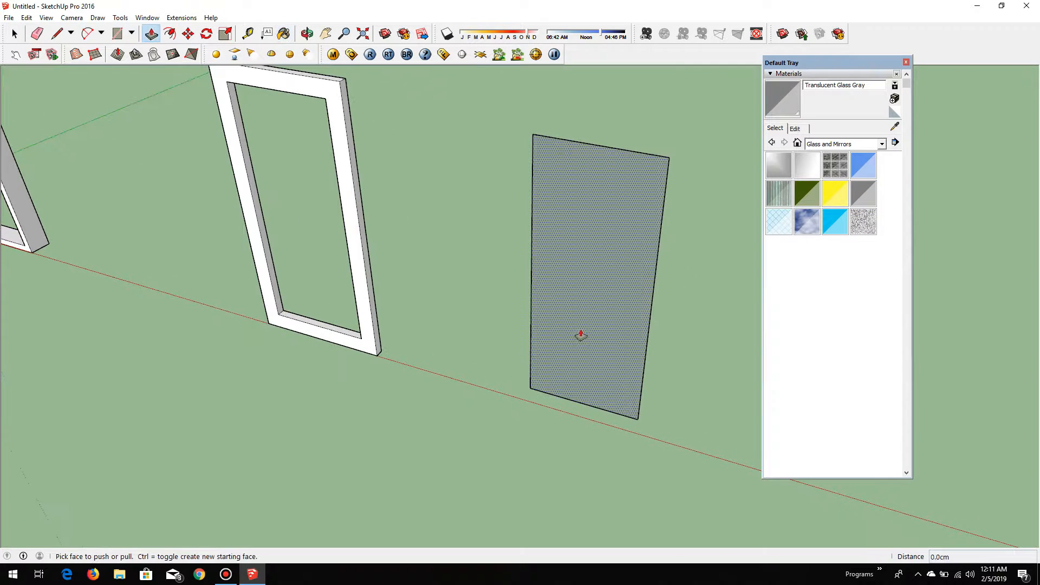
click(580, 330)
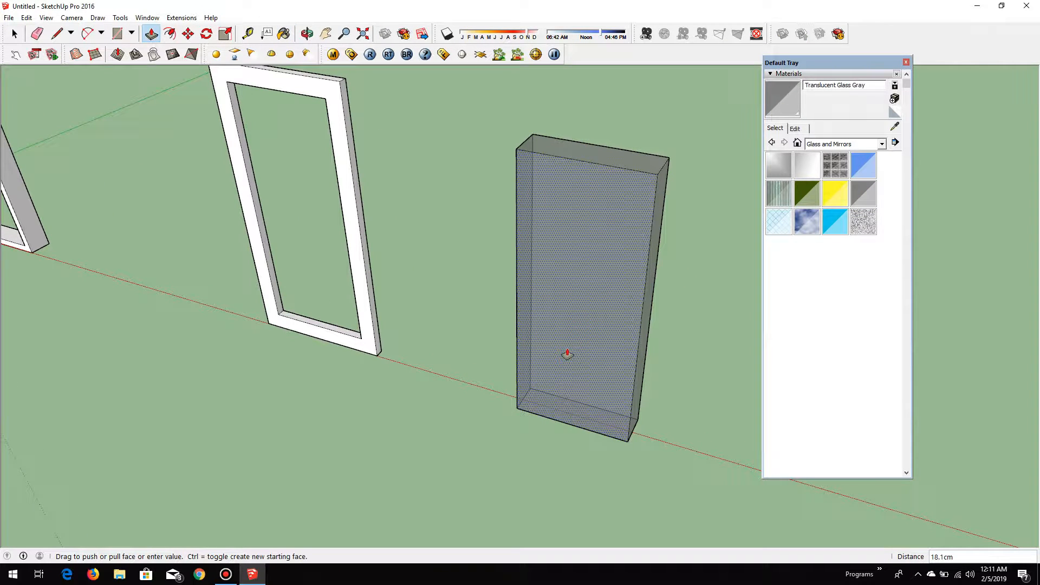
text(1)
key(Return)
key(space)
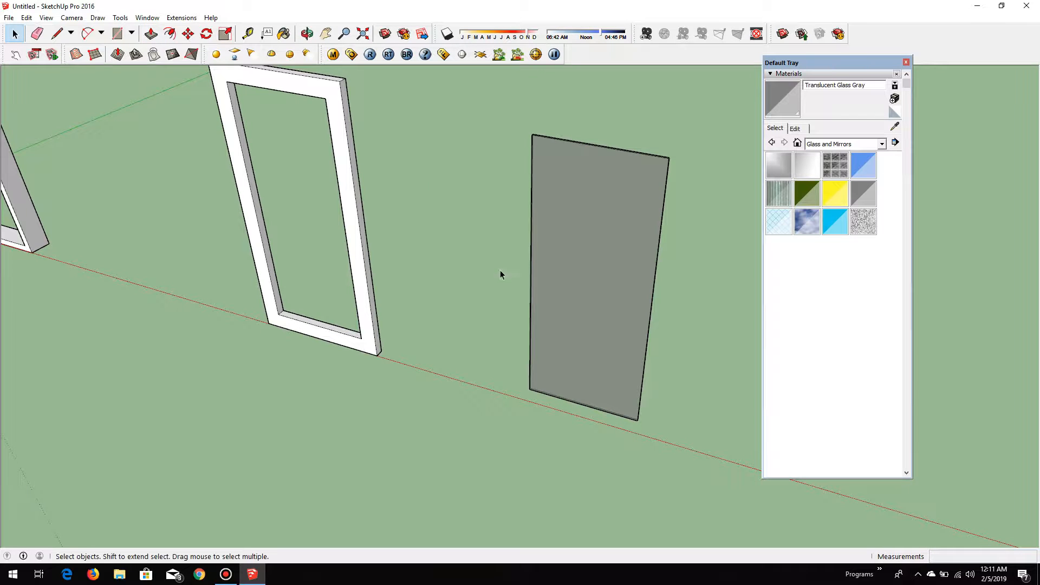
Measure the glass pane's thickness at its upper corner
click(248, 34)
scroll(456, 336, down, 3)
middle_drag(455, 346, 467, 461)
scroll(540, 301, up, 2)
scroll(542, 303, up, 3)
scroll(568, 304, up, 1)
click(568, 300)
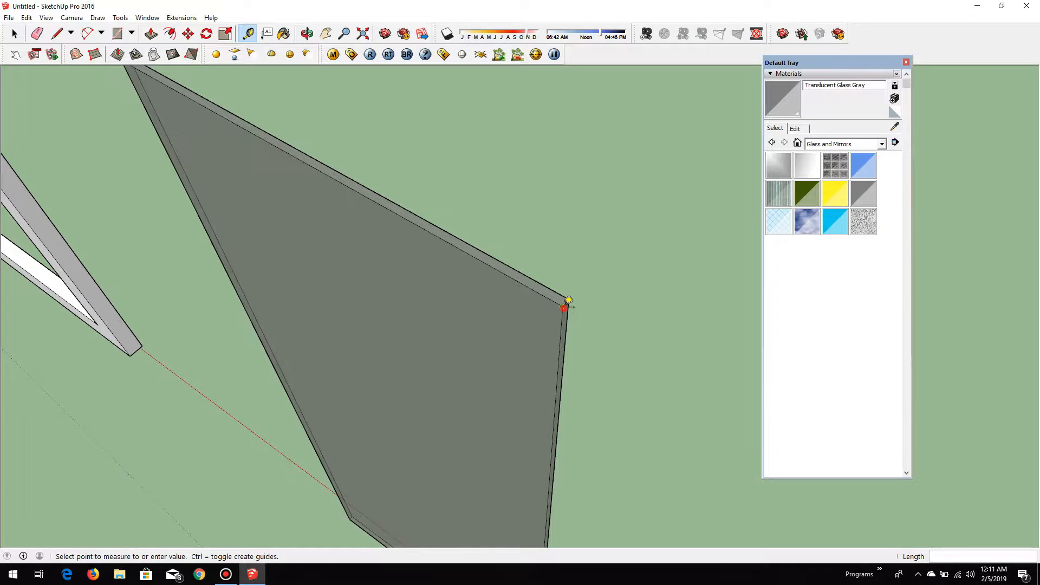
key(space)
scroll(573, 297, down, 4)
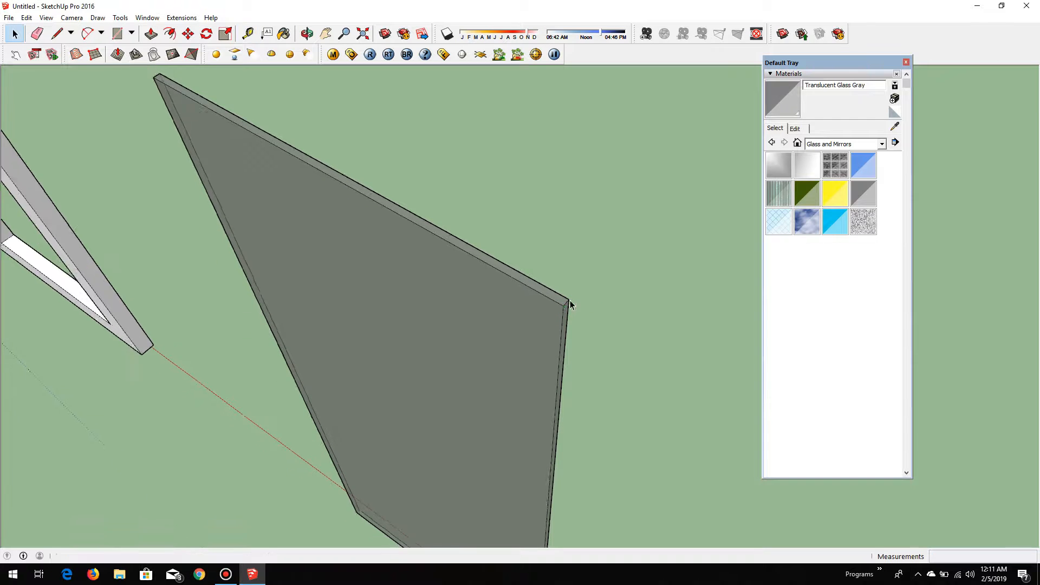
Close the materials tray and make the whole glass pane a group
click(906, 63)
scroll(551, 312, down, 5)
drag(513, 197, 704, 449)
scroll(610, 347, up, 4)
right_click(583, 263)
click(619, 355)
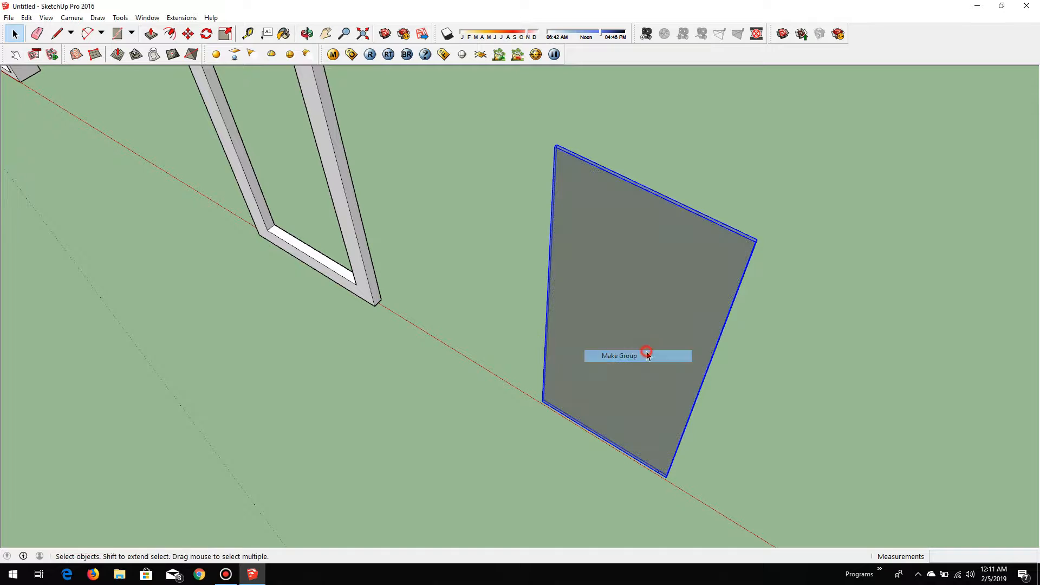
Move the glass group by its lower corner into the sash opening, at the middle of the sash depth
key(m)
middle_drag(629, 356, 617, 380)
scroll(616, 381, up, 2)
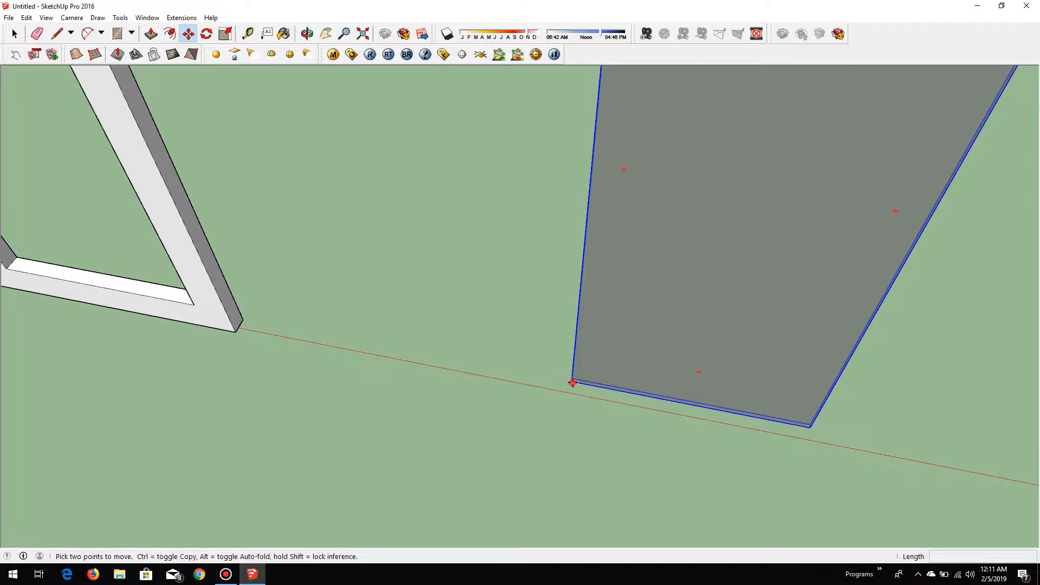
click(573, 383)
scroll(572, 382, down, 3)
scroll(318, 333, up, 6)
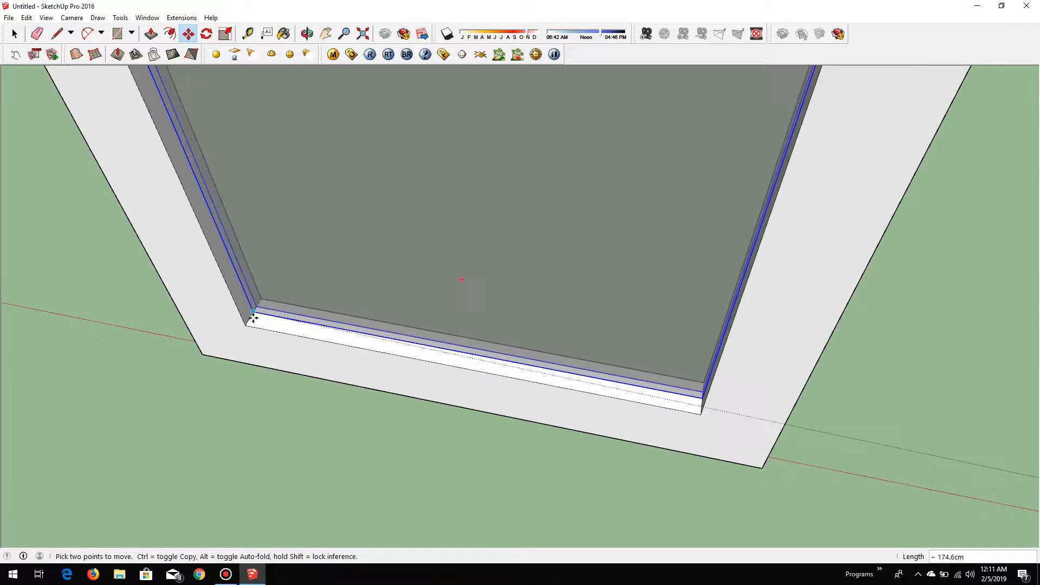
click(253, 317)
Select the sash frame together with its glass and make them one group
scroll(430, 365, down, 8)
key(space)
drag(380, 216, 555, 430)
scroll(438, 286, up, 3)
right_click(434, 286)
click(477, 394)
Move the glazed sash group into the window frame's left opening and shift it about 5.6 cm toward the front
scroll(409, 365, up, 4)
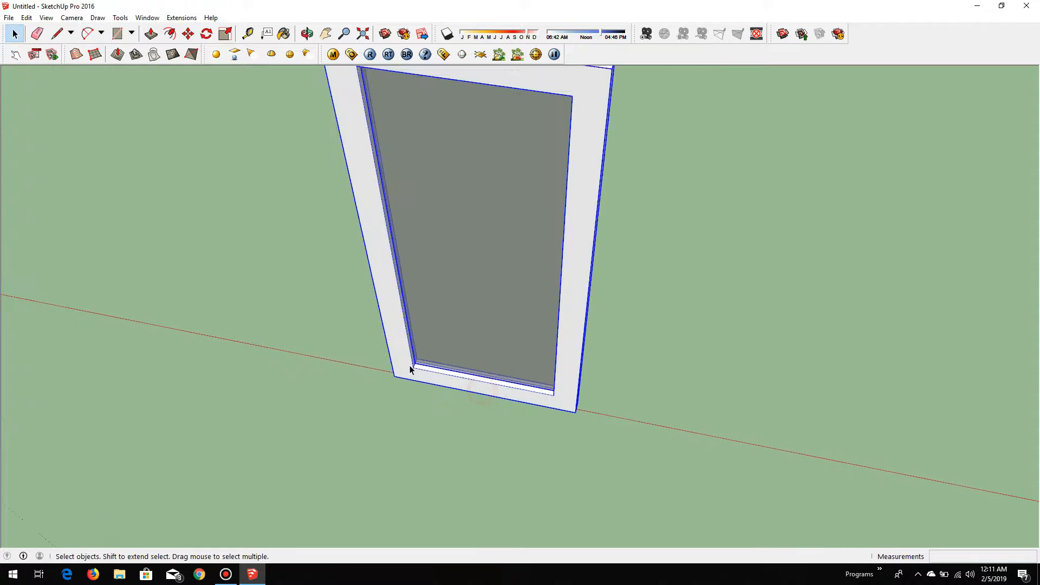
scroll(410, 365, up, 4)
key(m)
click(394, 380)
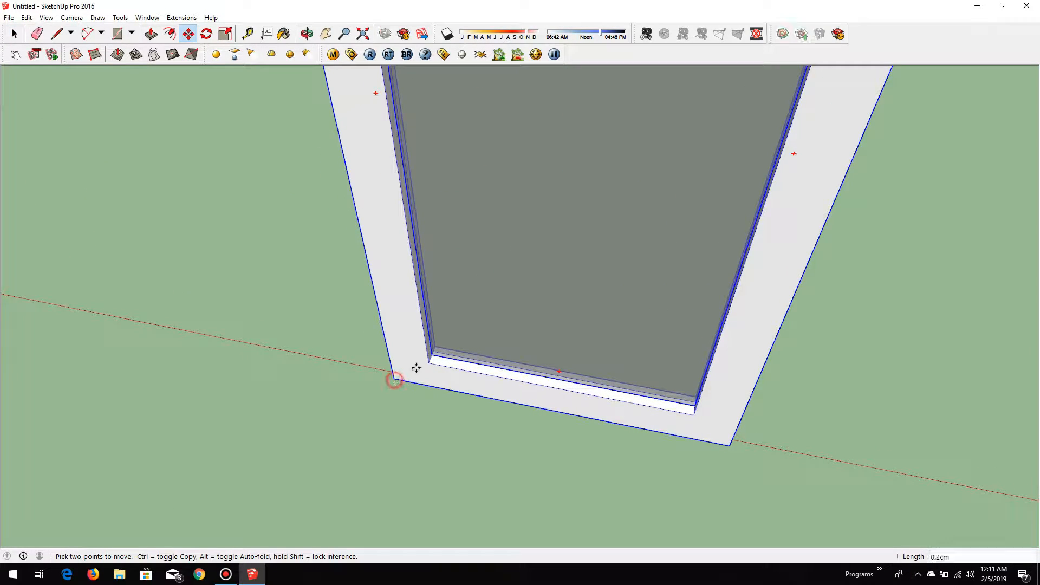
scroll(632, 344, down, 3)
key(Escape)
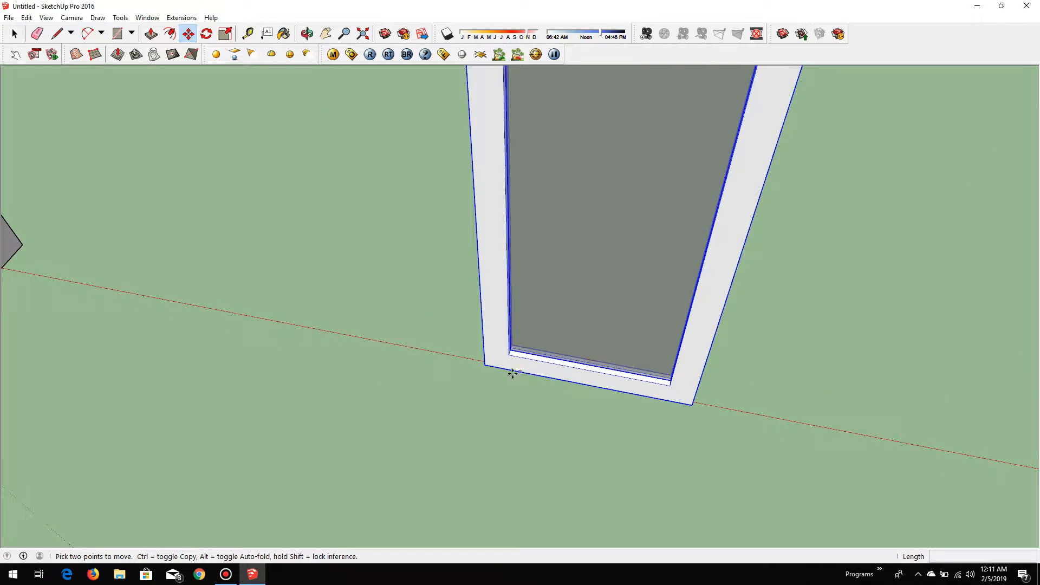
click(486, 365)
scroll(486, 365, down, 4)
scroll(320, 226, up, 6)
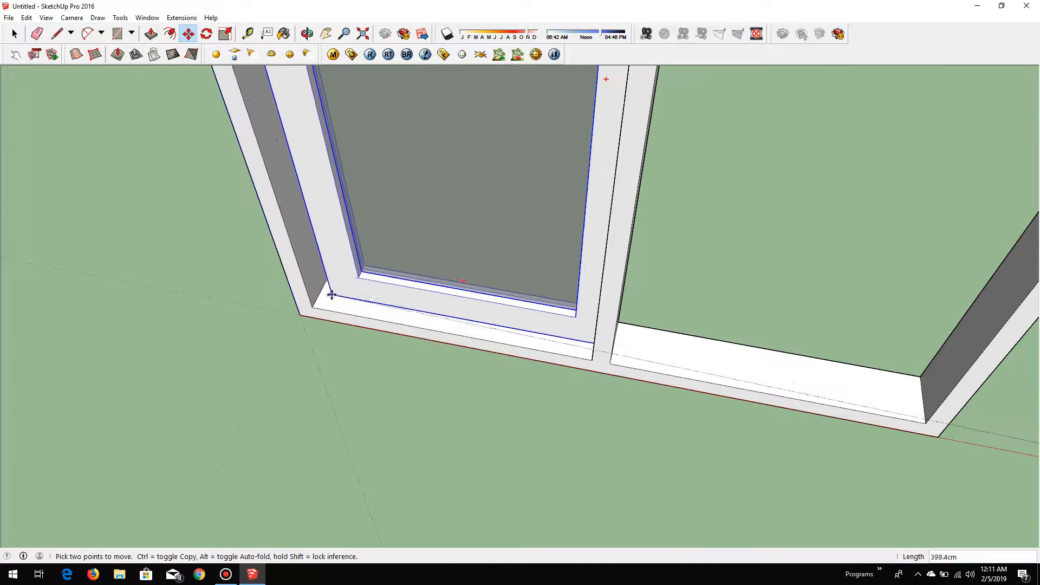
click(322, 293)
scroll(322, 290, up, 2)
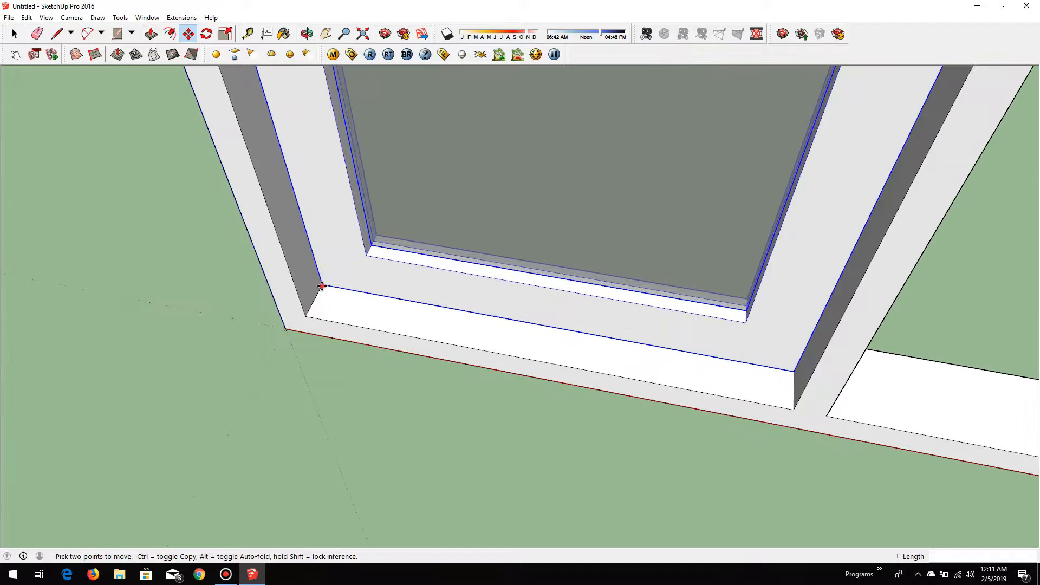
click(322, 287)
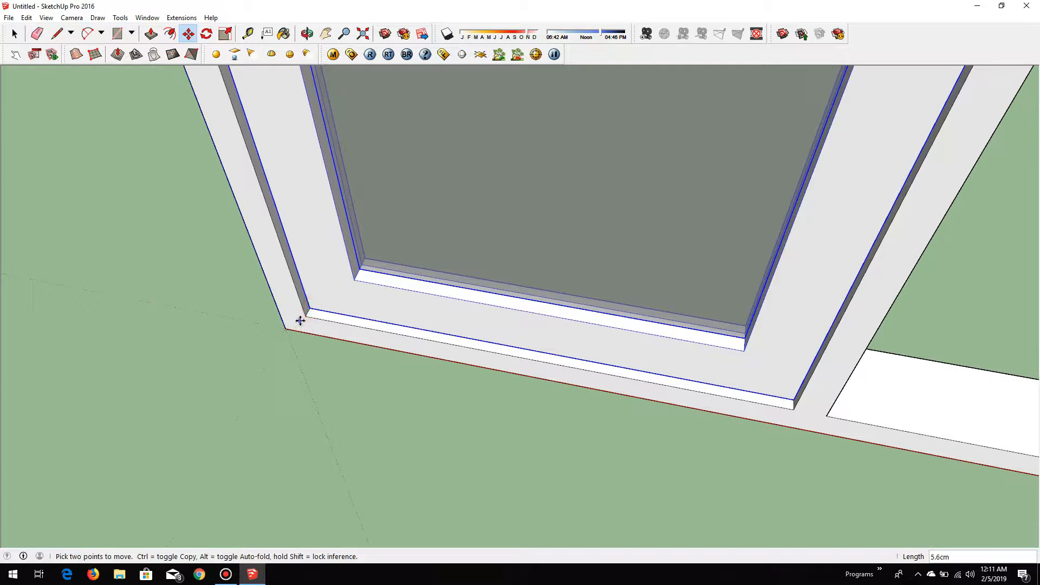
Copy the glazed sash 87.5 cm along the red axis into the frame's right opening and clear the selection
scroll(305, 317, down, 2)
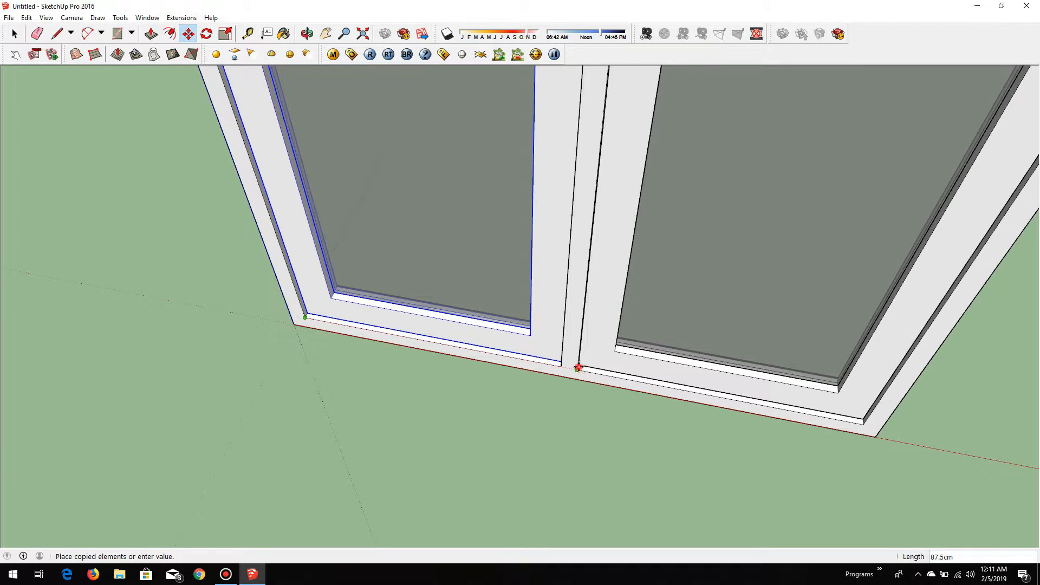
click(575, 364)
scroll(571, 365, down, 3)
scroll(569, 364, down, 1)
key(space)
click(615, 392)
Select the outer frame with both glazed sashes and make the complete window a group
middle_drag(580, 321, 578, 172)
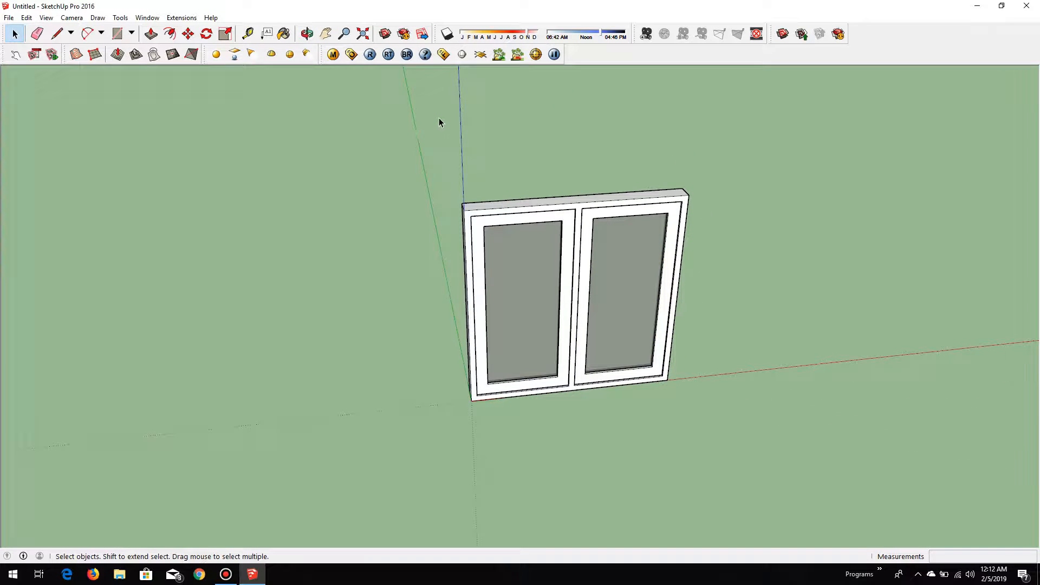
drag(438, 119, 726, 443)
scroll(600, 319, up, 2)
right_click(564, 219)
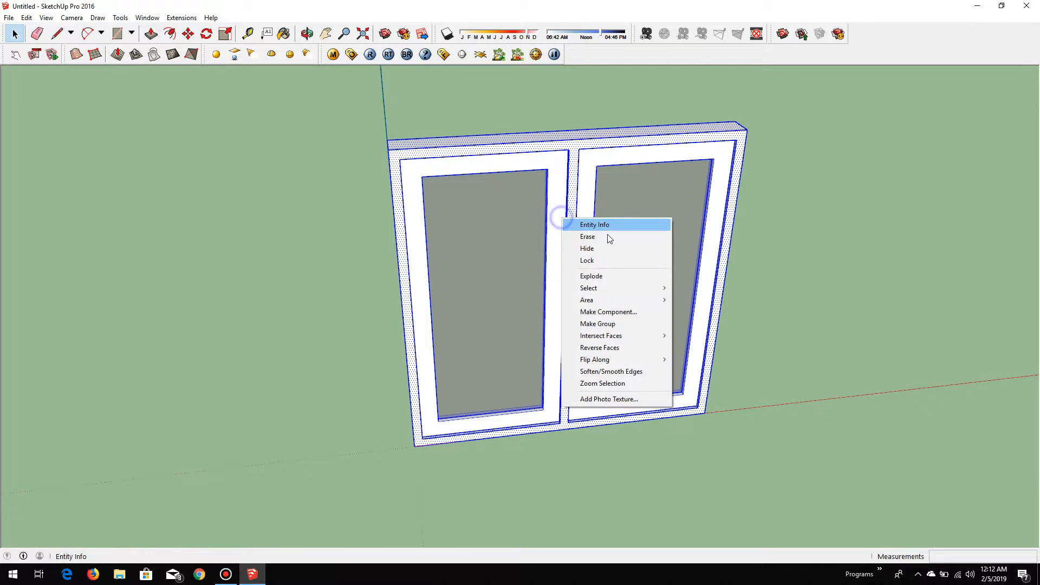
click(600, 324)
click(790, 302)
middle_drag(678, 228, 649, 162)
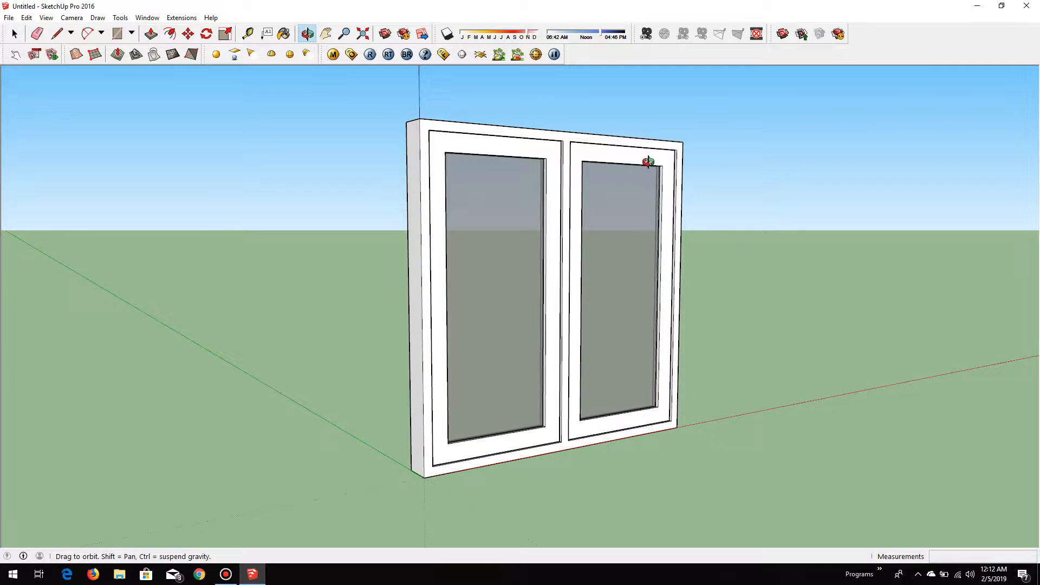
Import the Wood Text image from the folder ALL MATERIAL > 00 - MATERIAL > Wood on drive E, used as an image
click(9, 17)
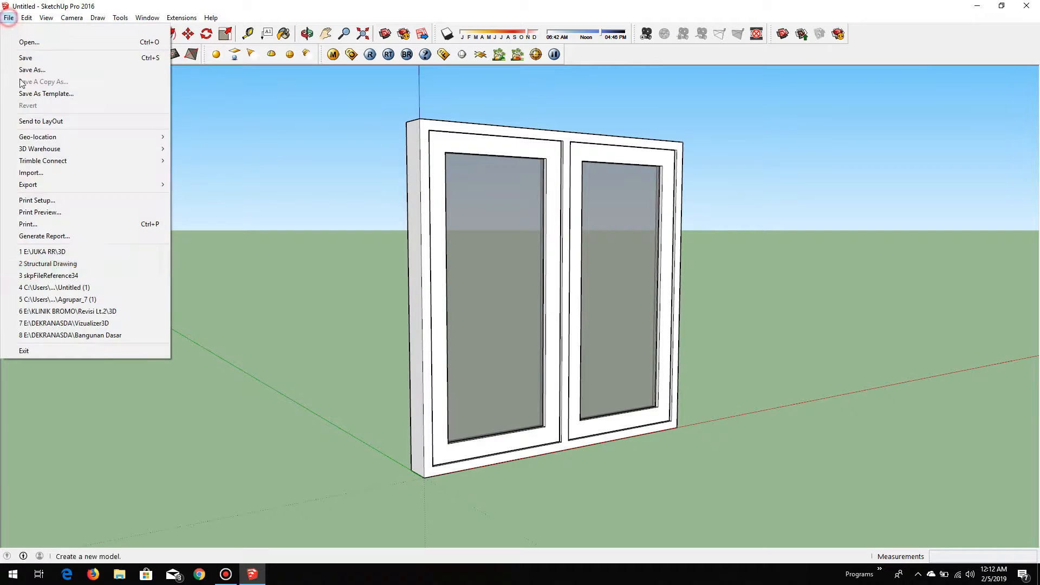
click(65, 173)
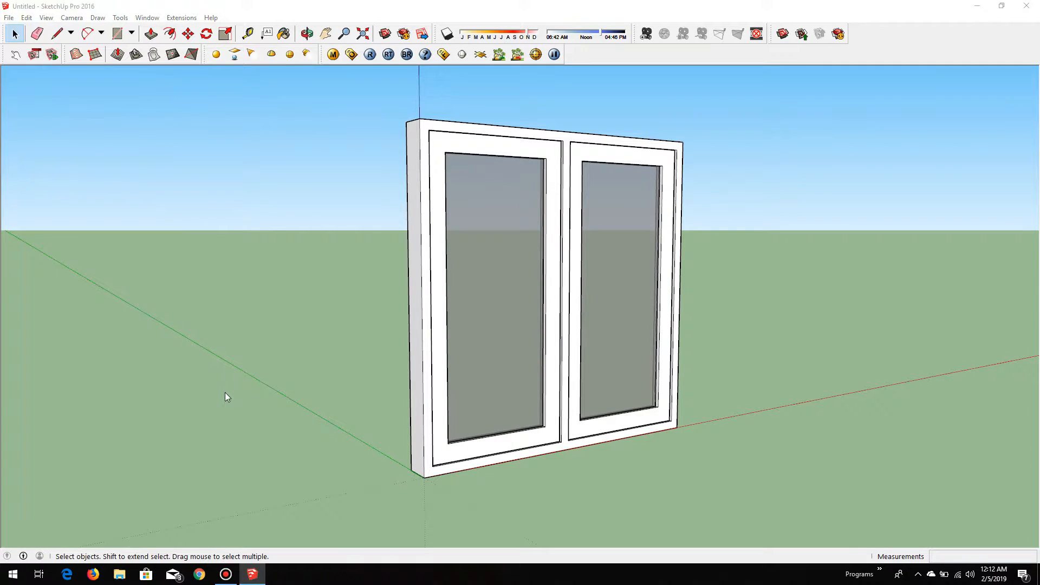
scroll(423, 401, down, 1)
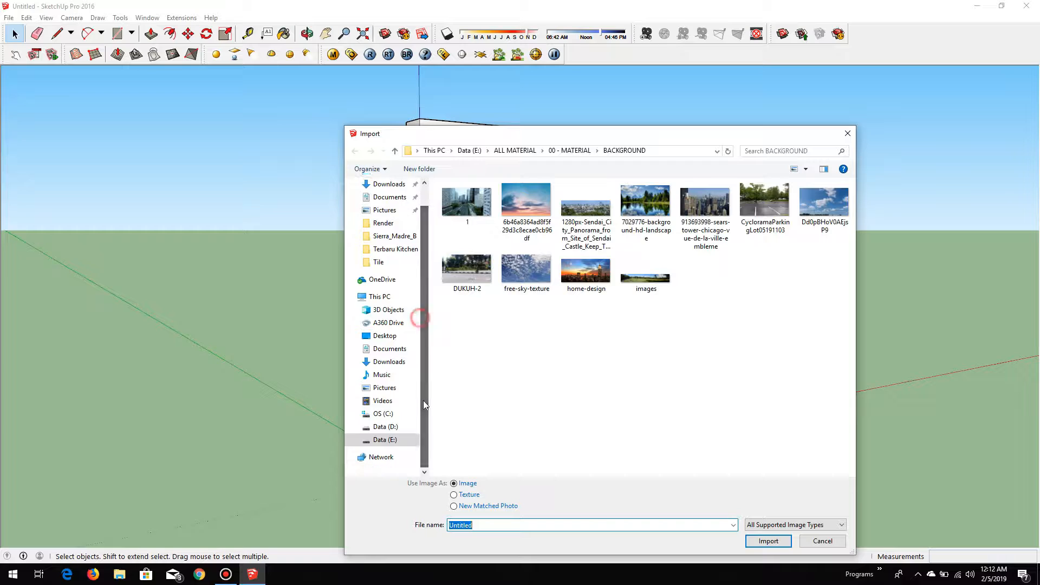
click(385, 440)
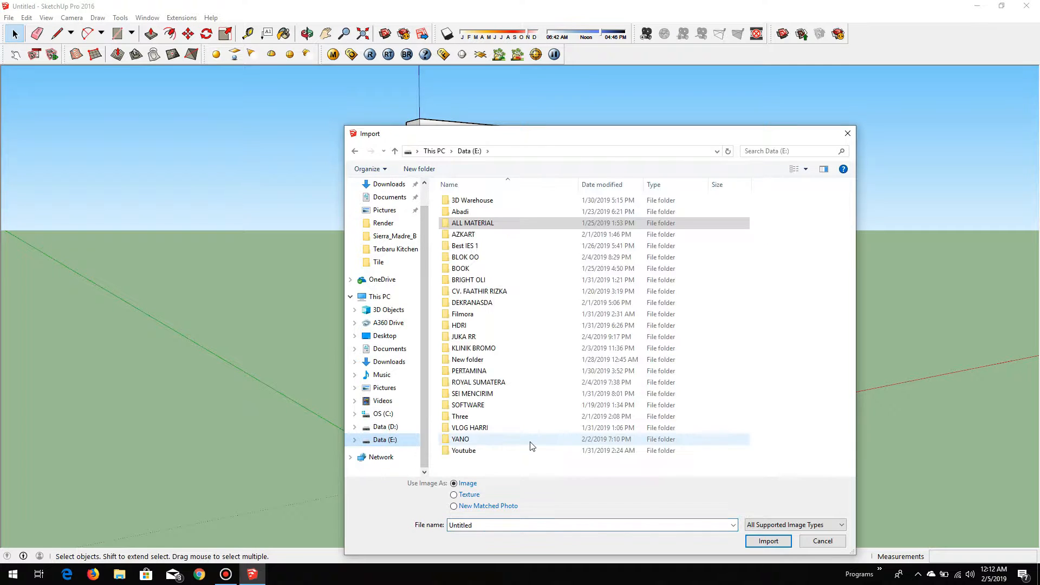
double_click(485, 223)
click(479, 200)
double_click(480, 200)
scroll(492, 423, down, 3)
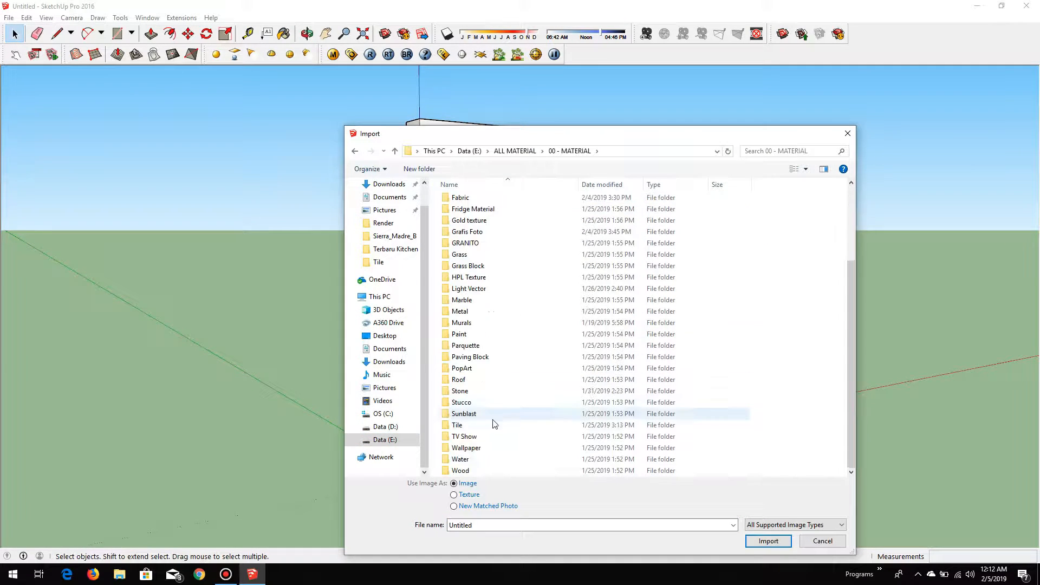
double_click(475, 471)
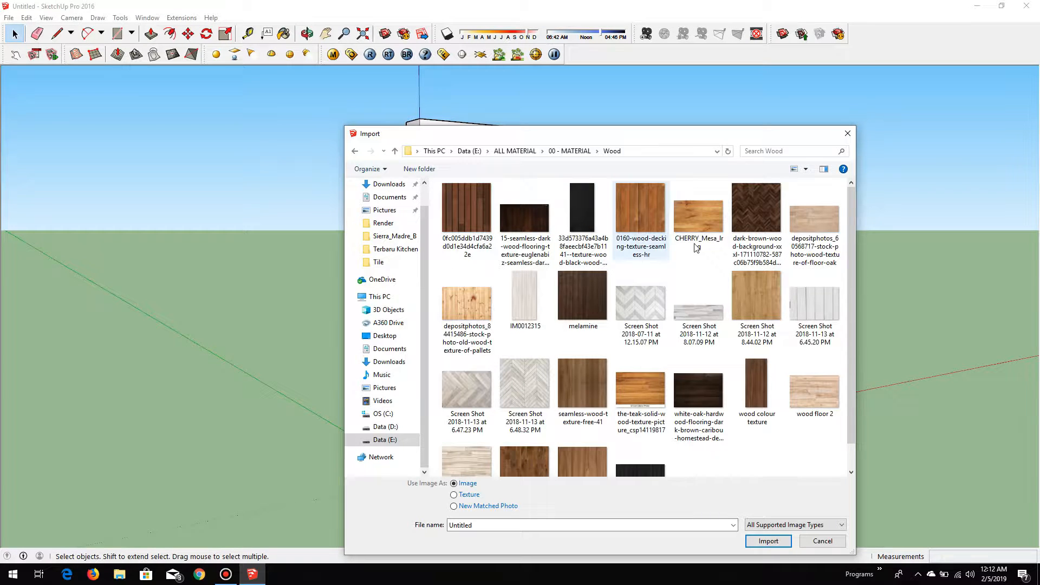
scroll(696, 247, down, 1)
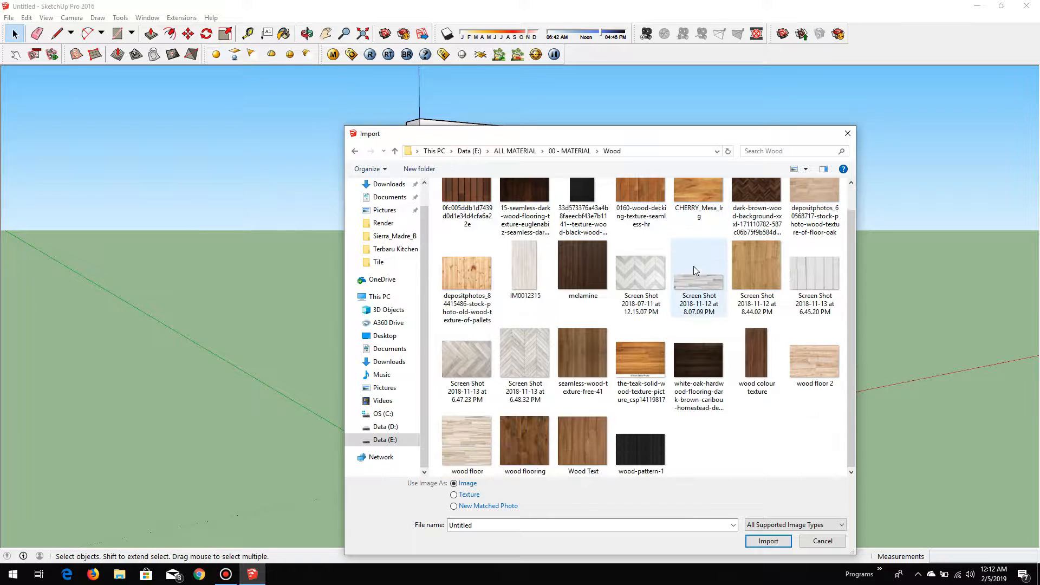
click(575, 443)
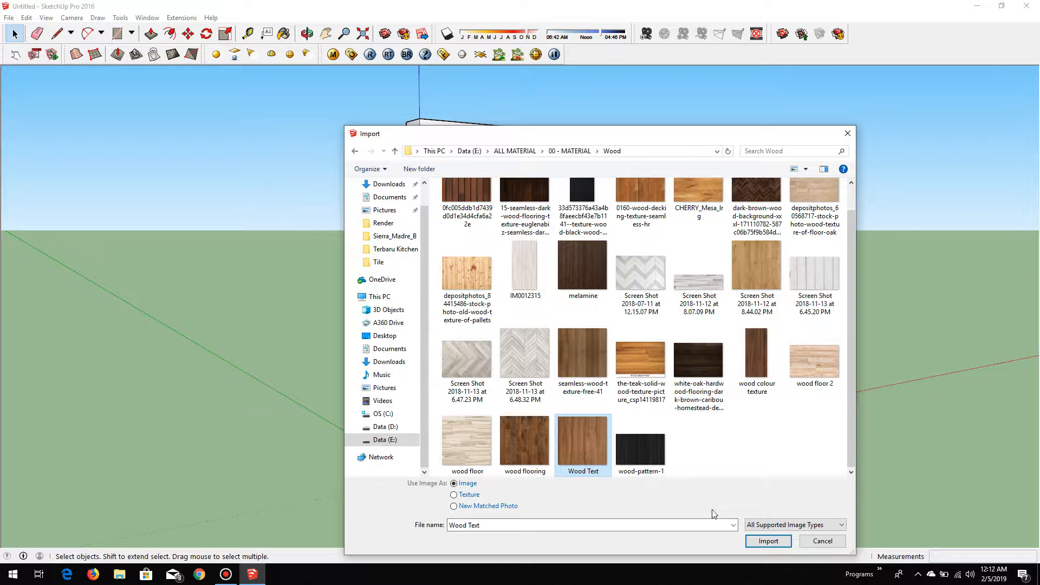
click(767, 541)
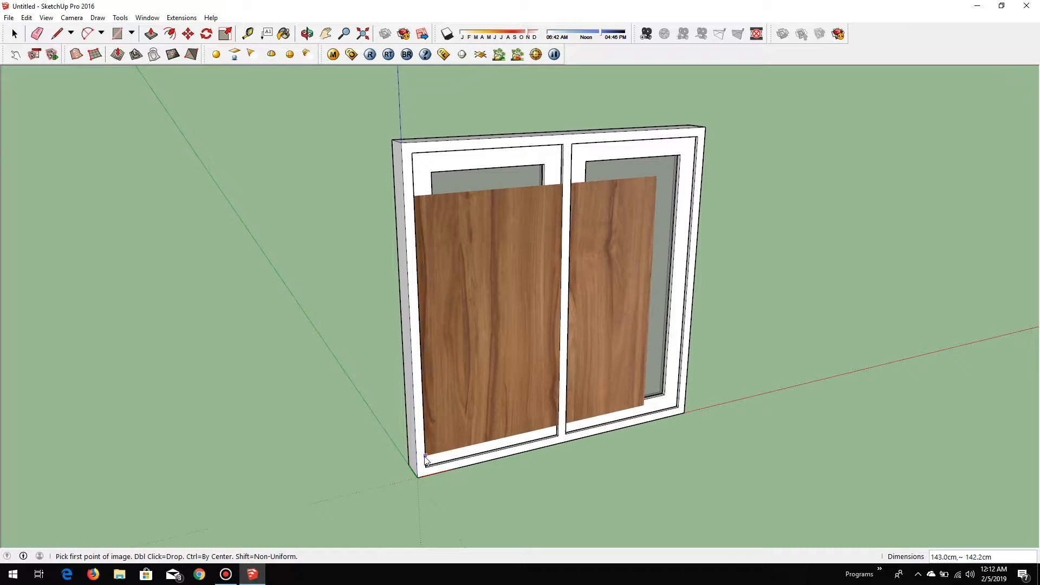
Place the wood image across the window front to make it a model material, and delete the image itself
click(425, 456)
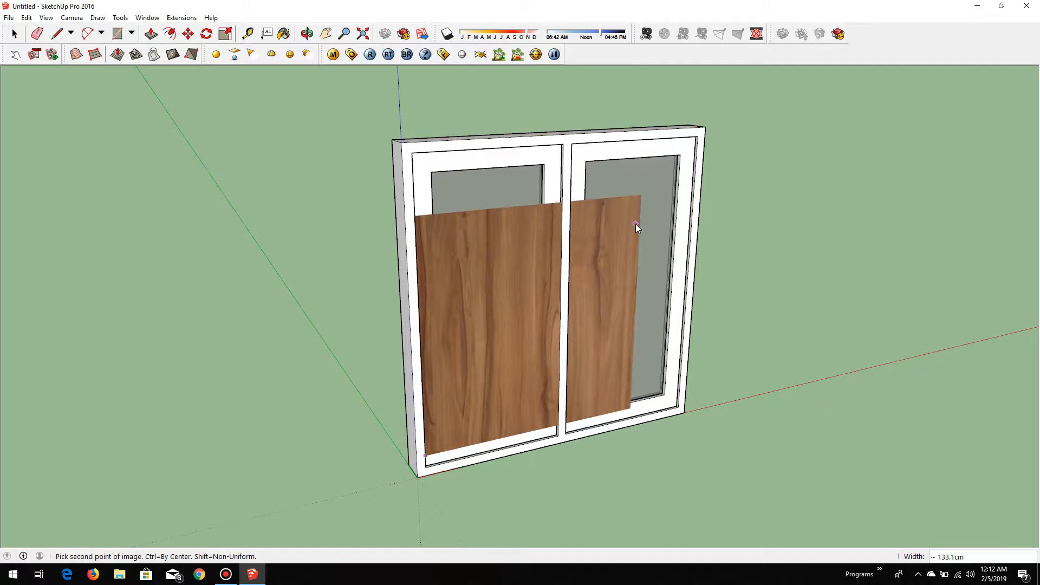
click(665, 194)
right_click(665, 194)
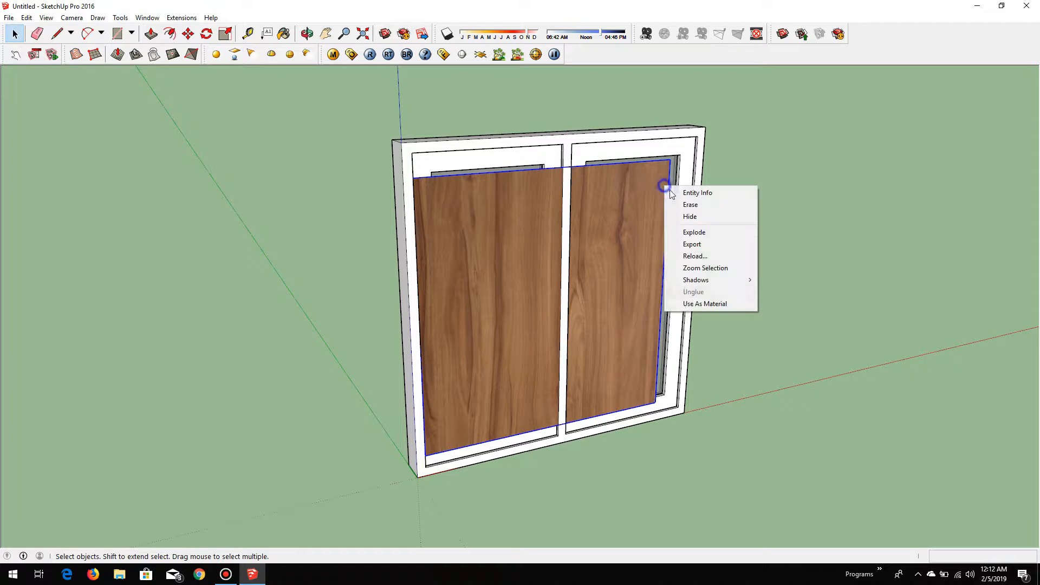
click(690, 303)
key(Delete)
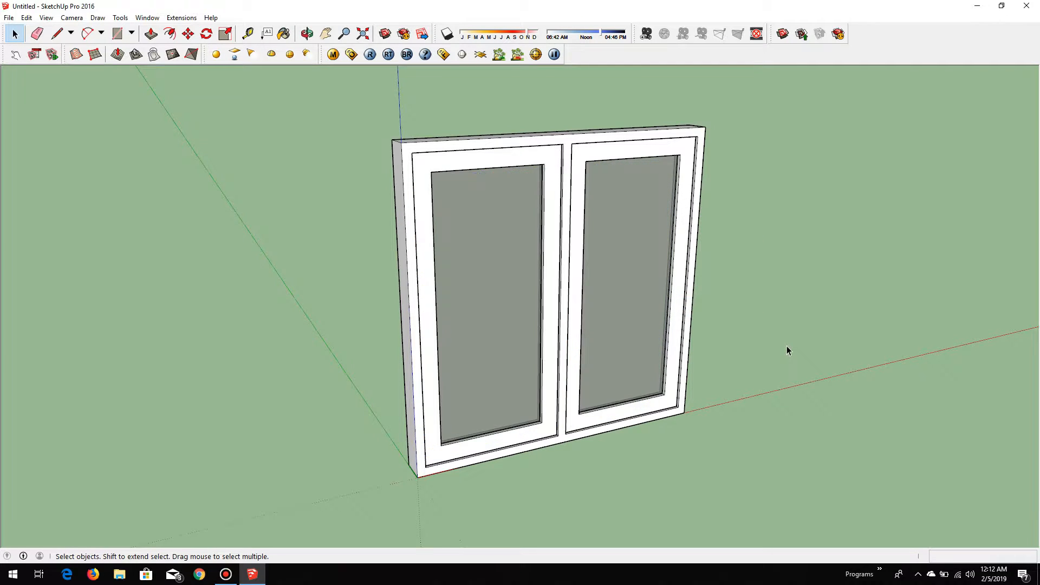
Paint the window group with the imported wood texture from the in-model materials
key(b)
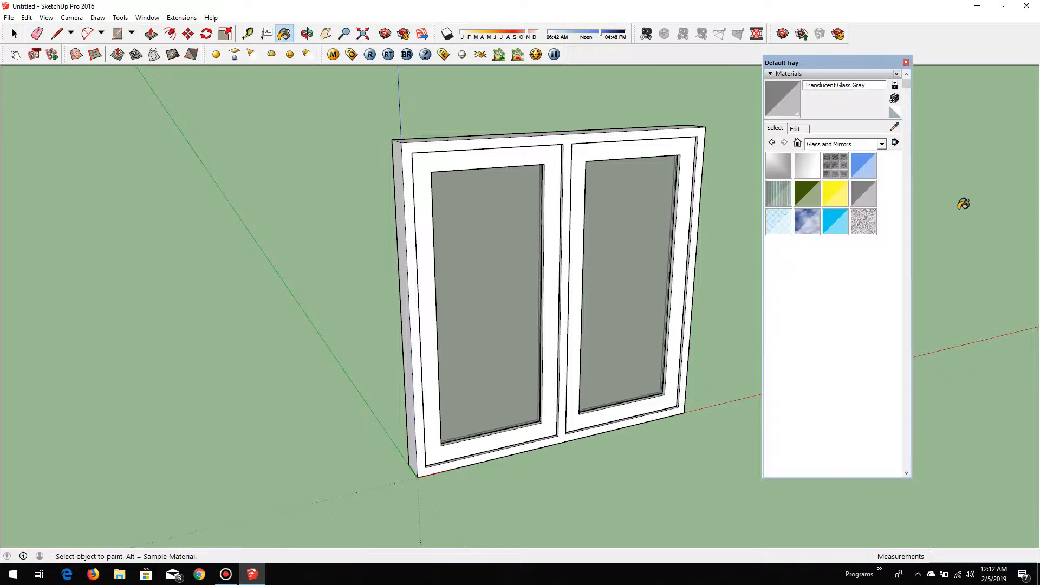
click(799, 142)
click(787, 340)
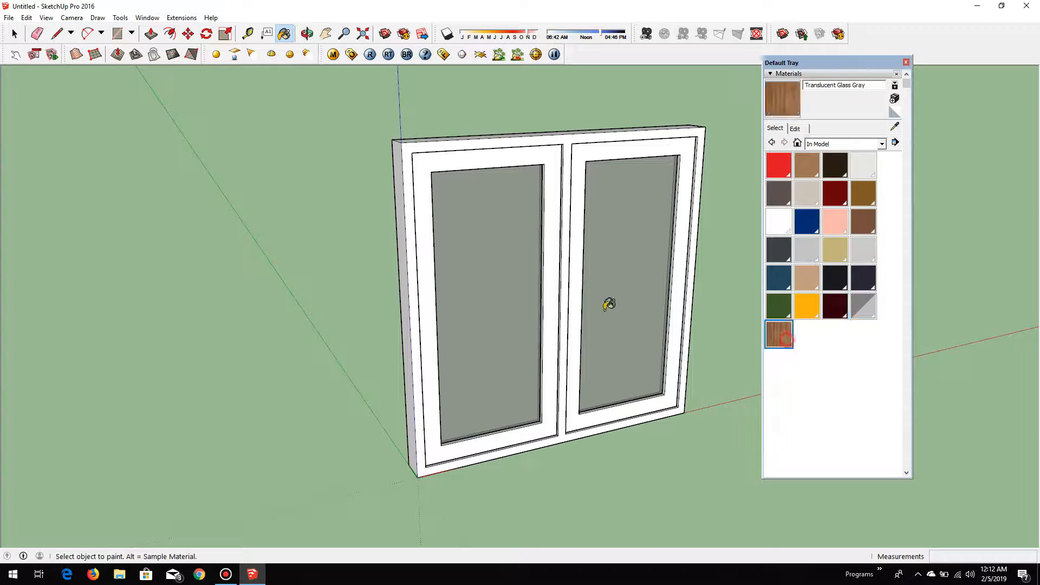
click(565, 281)
click(906, 62)
key(space)
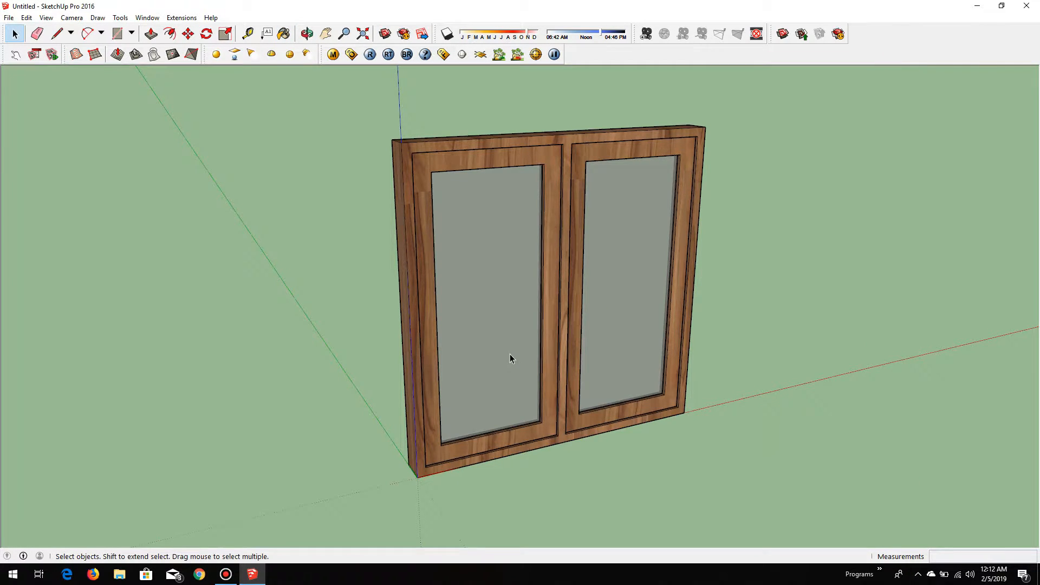
Draw a closed, narrow rectangle 300 cm long parallel to the red axis beside the window as the wall's base
middle_drag(509, 354, 510, 309)
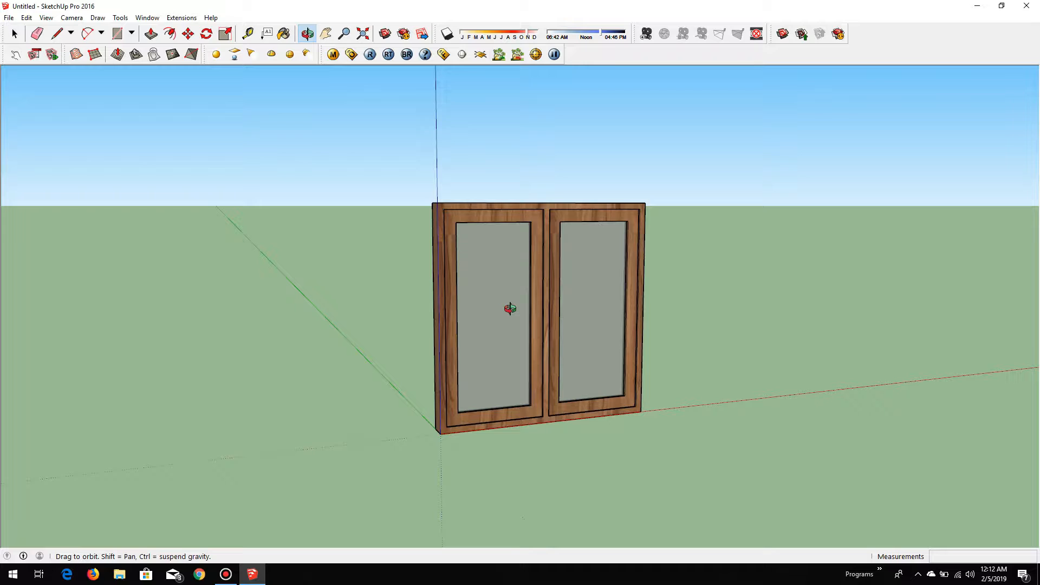
scroll(340, 362, down, 4)
mouse_move(572, 350)
middle_down()
mouse_move(577, 381)
mouse_move(530, 341)
middle_up()
scroll(575, 377, up, 1)
key(l)
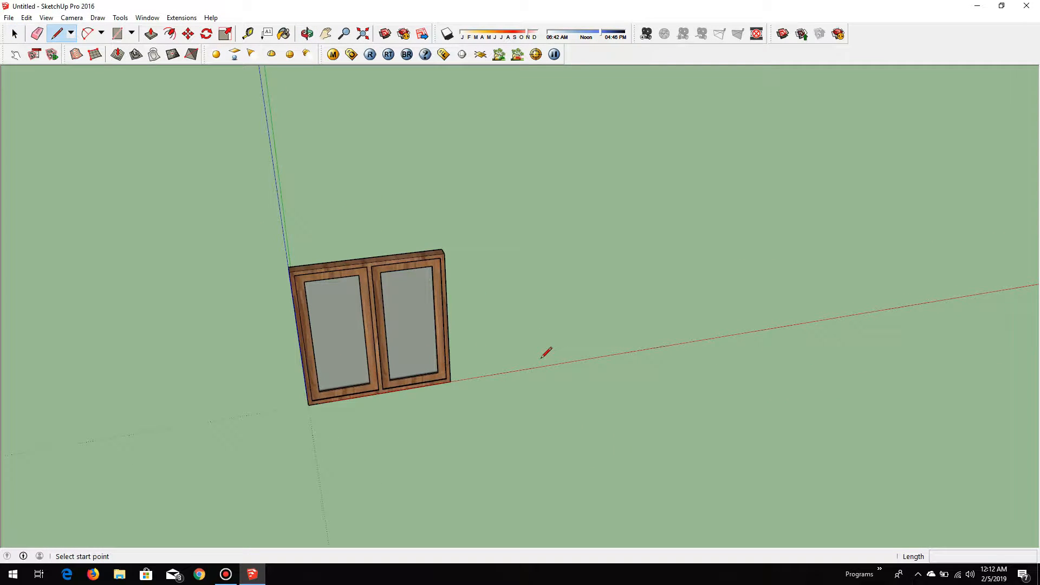
click(542, 358)
text(300)
key(Return)
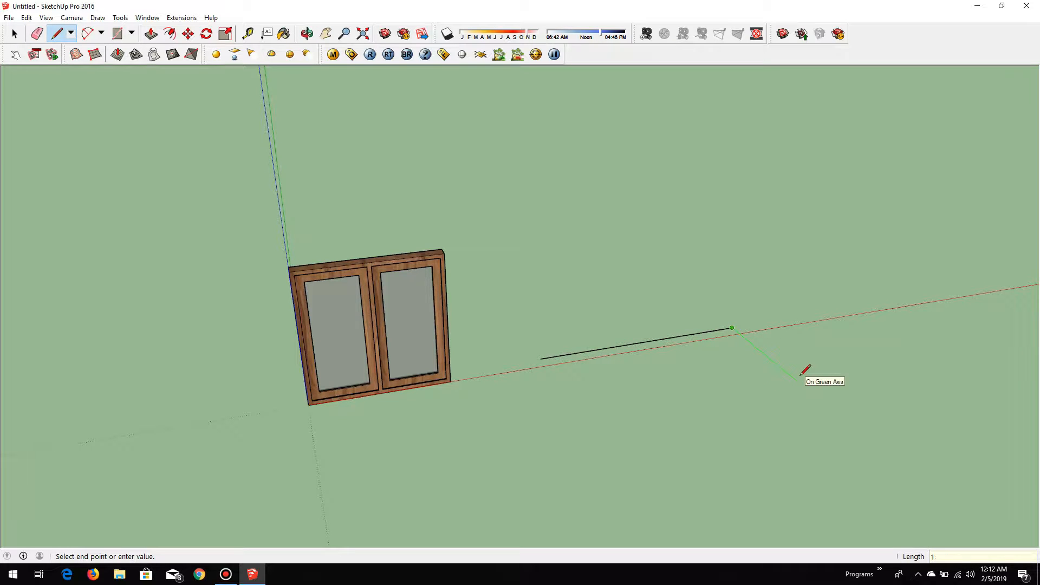
scroll(541, 354, up, 3)
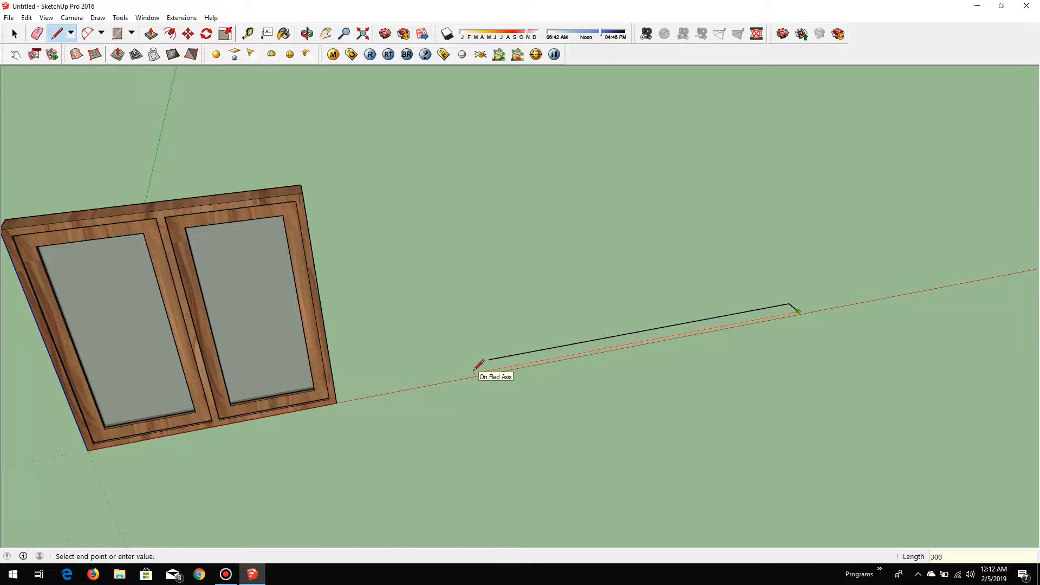
key(Return)
click(489, 360)
Push/Pull the wall's base upward to a height of 350 cm
key(p)
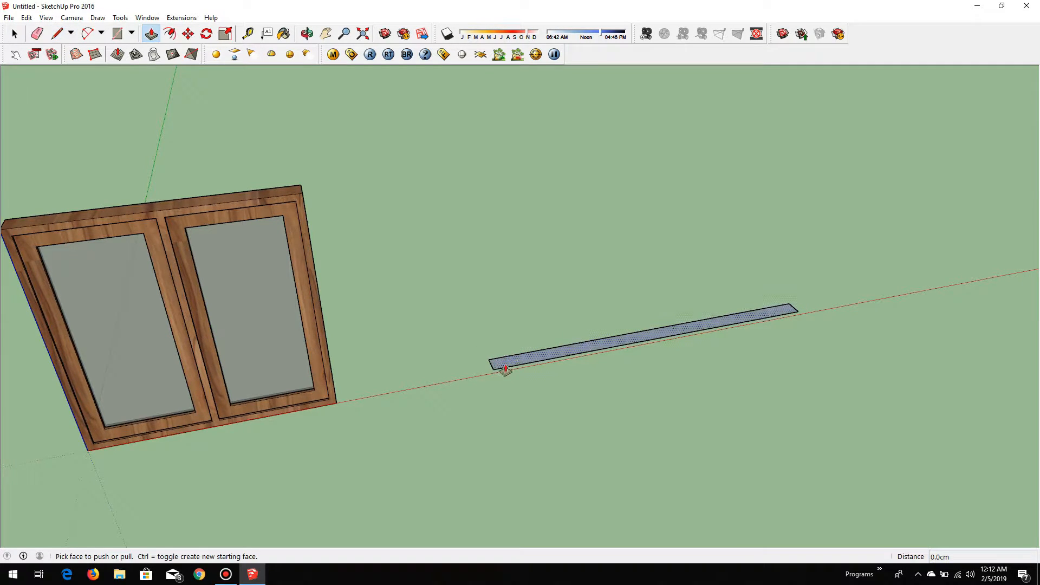
middle_drag(504, 366, 606, 333)
click(605, 333)
scroll(637, 157, down, 5)
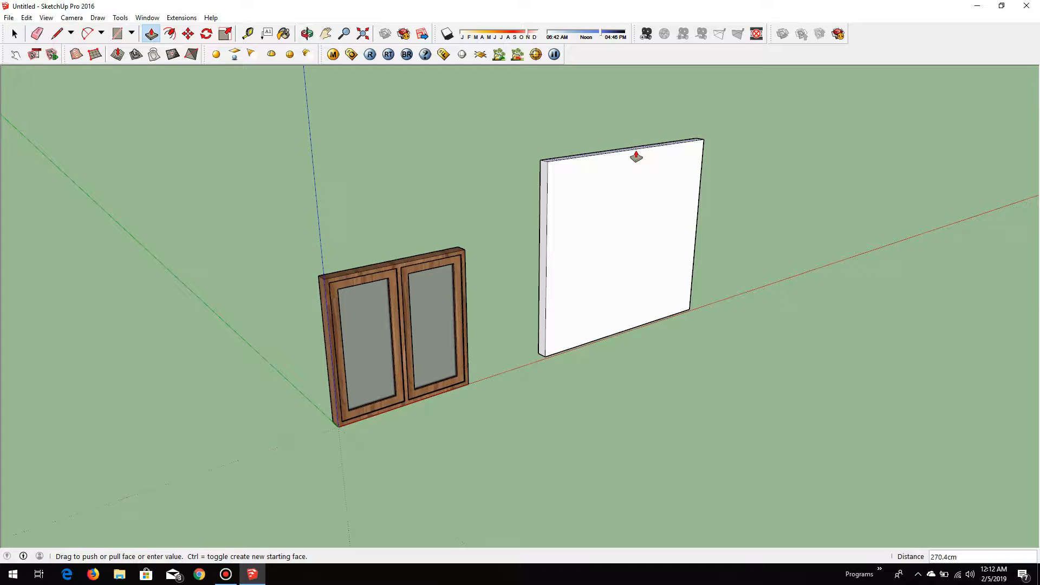
text(350)
key(Return)
scroll(645, 385, down, 2)
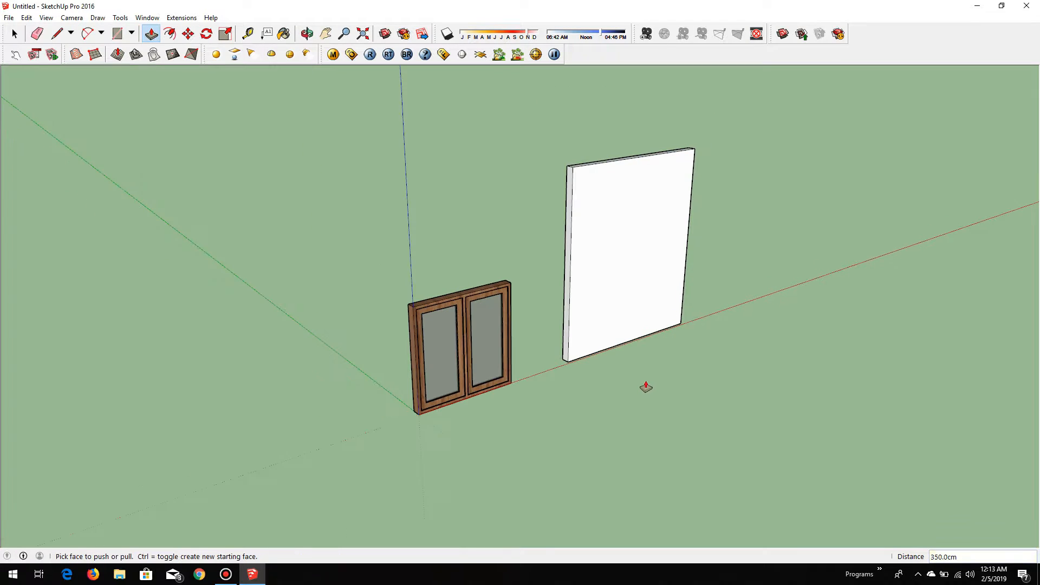
Move the window group by its lower front corner about 383 cm onto the bottom edge of the wall's front face
key(space)
click(464, 407)
scroll(464, 406, up, 2)
scroll(447, 409, up, 2)
key(m)
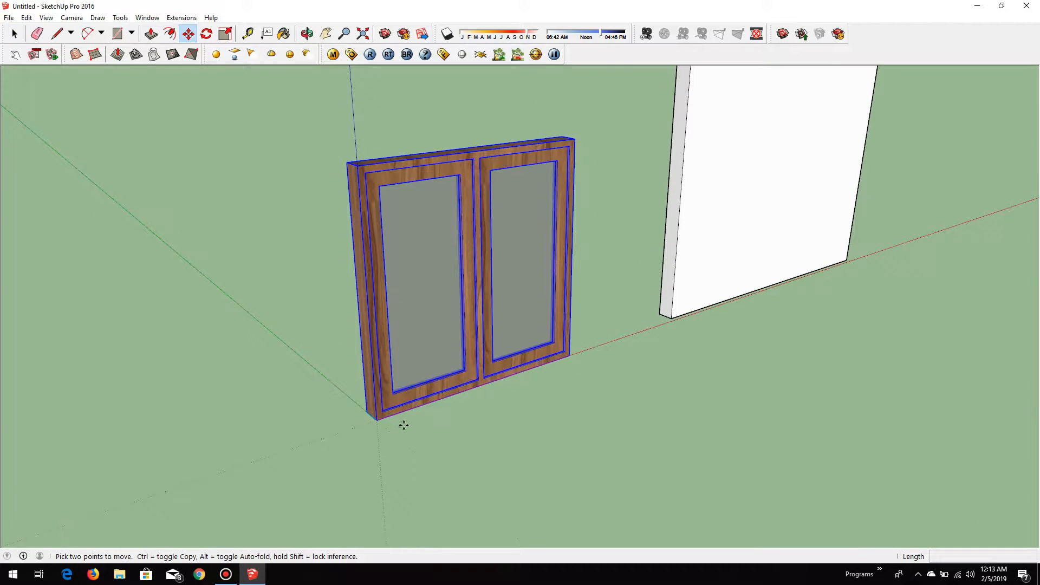
click(378, 421)
shift+middle_drag(829, 219, 663, 257)
scroll(663, 257, up, 3)
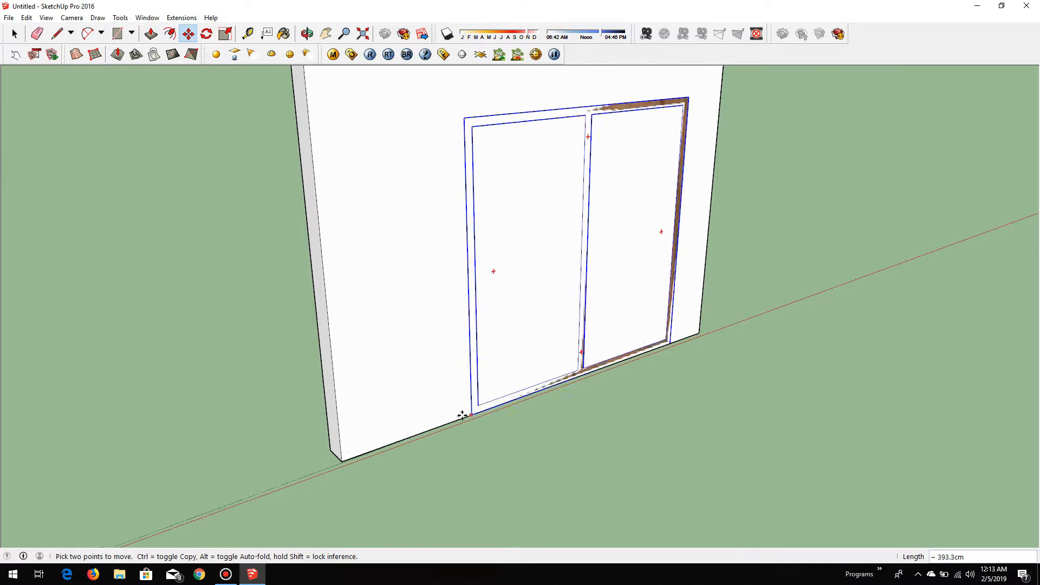
click(450, 425)
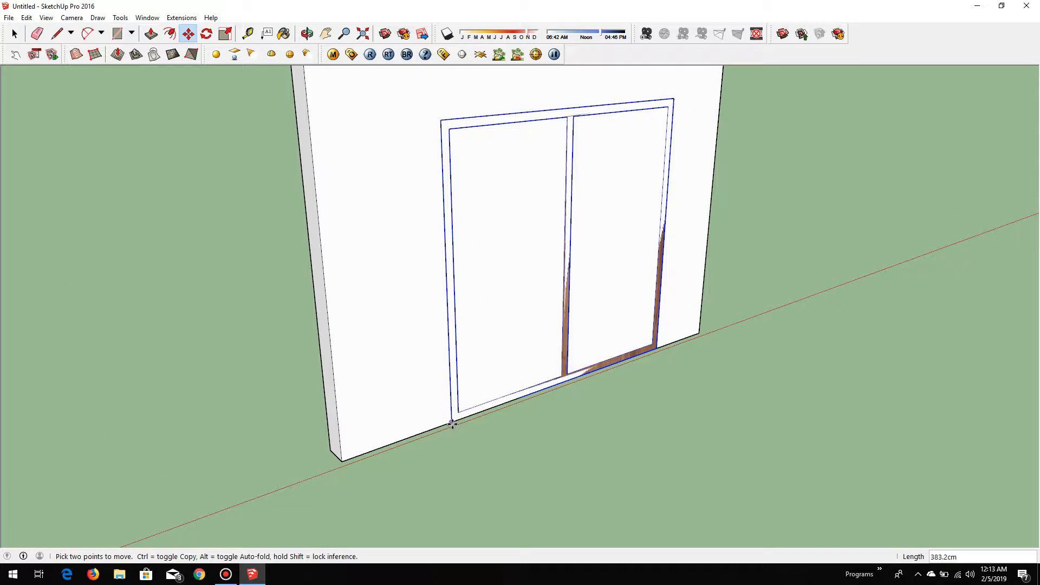
Raise the window group 90 cm along the blue axis on the wall
click(452, 423)
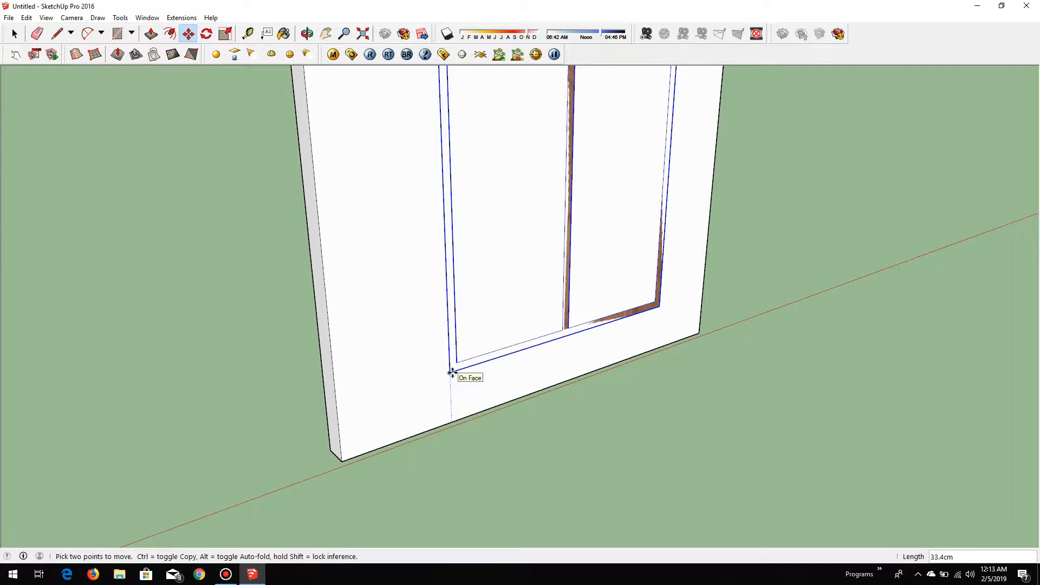
text(90)
key(Return)
scroll(418, 481, down, 4)
scroll(489, 285, up, 2)
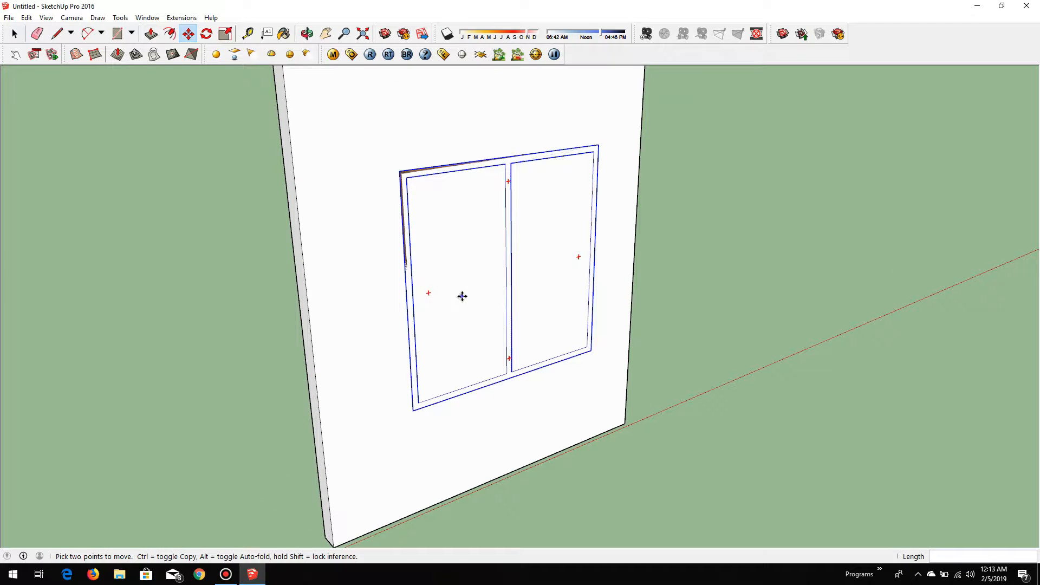
Draw a rectangle on the wall's front face that follows the window's outer corners
key(r)
click(400, 171)
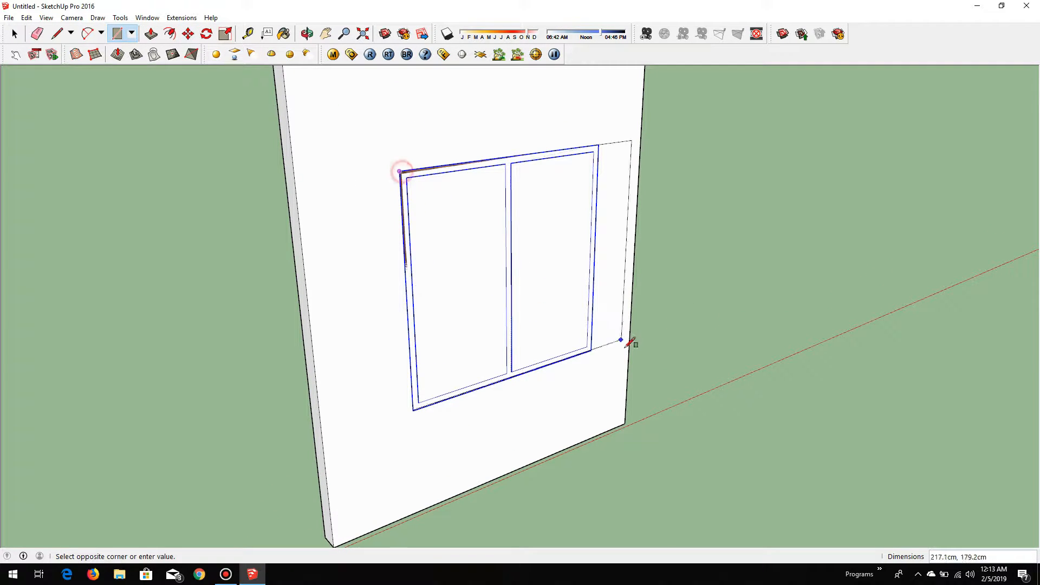
click(591, 350)
Push the window-sized rectangle 15 cm through the wall to cut the opening
key(p)
scroll(491, 347, up, 3)
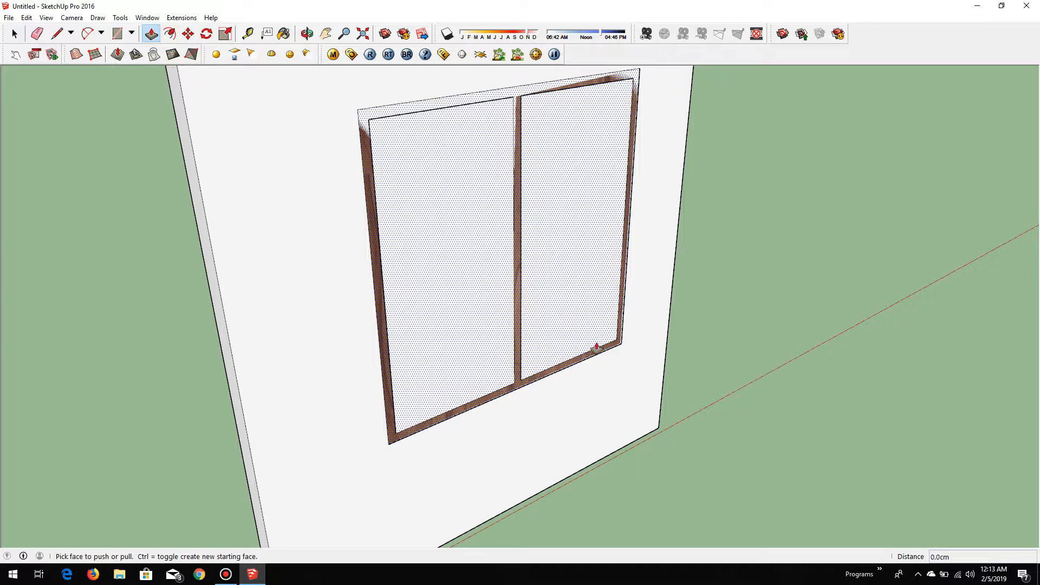
click(596, 347)
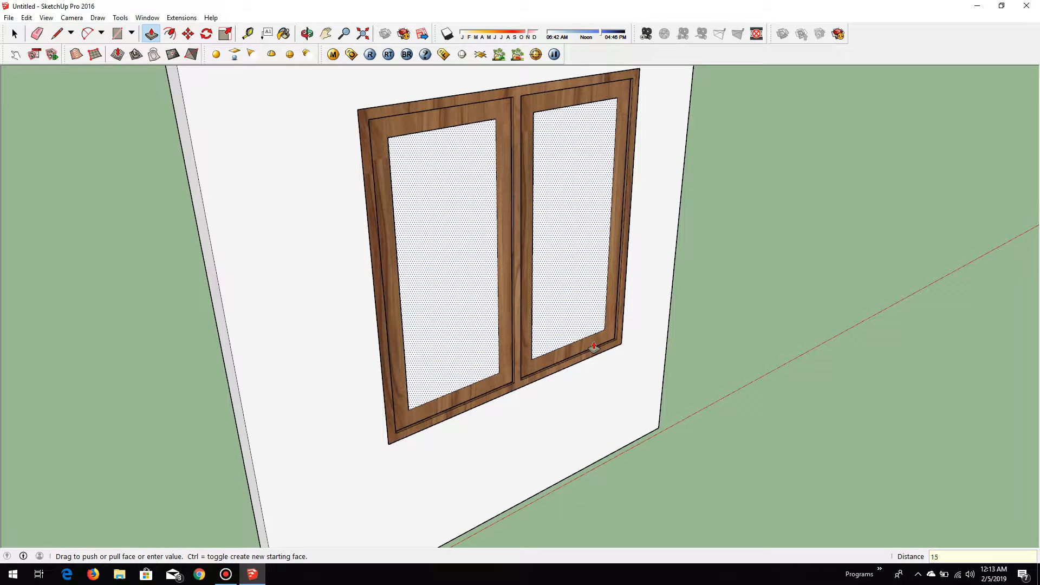
text(15)
key(Return)
key(space)
Examine the wooden window in the wall opening from the back and the front
middle_drag(772, 369, 361, 236)
scroll(523, 281, up, 1)
middle_drag(524, 281, 460, 246)
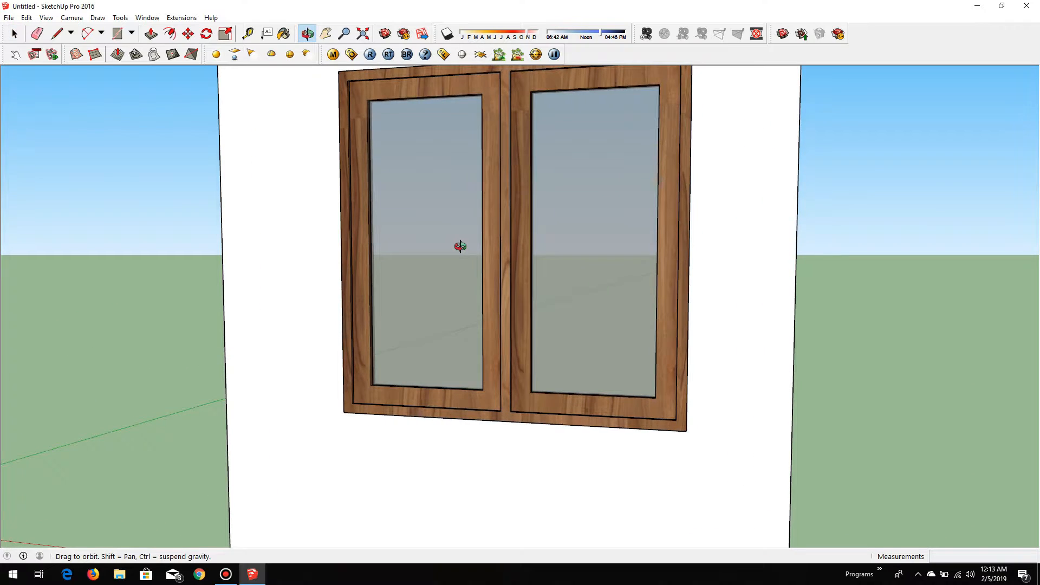
scroll(418, 340, down, 3)
middle_drag(418, 340, 362, 365)
middle_drag(552, 335, 460, 307)
scroll(488, 311, up, 3)
middle_drag(523, 311, 506, 329)
scroll(507, 330, down, 2)
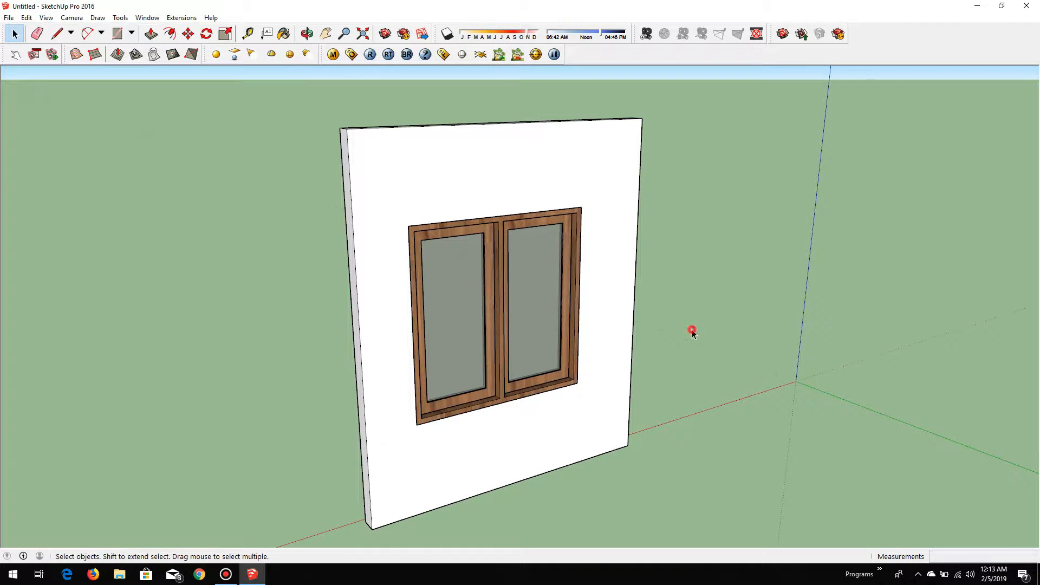
middle_drag(592, 360, 738, 401)
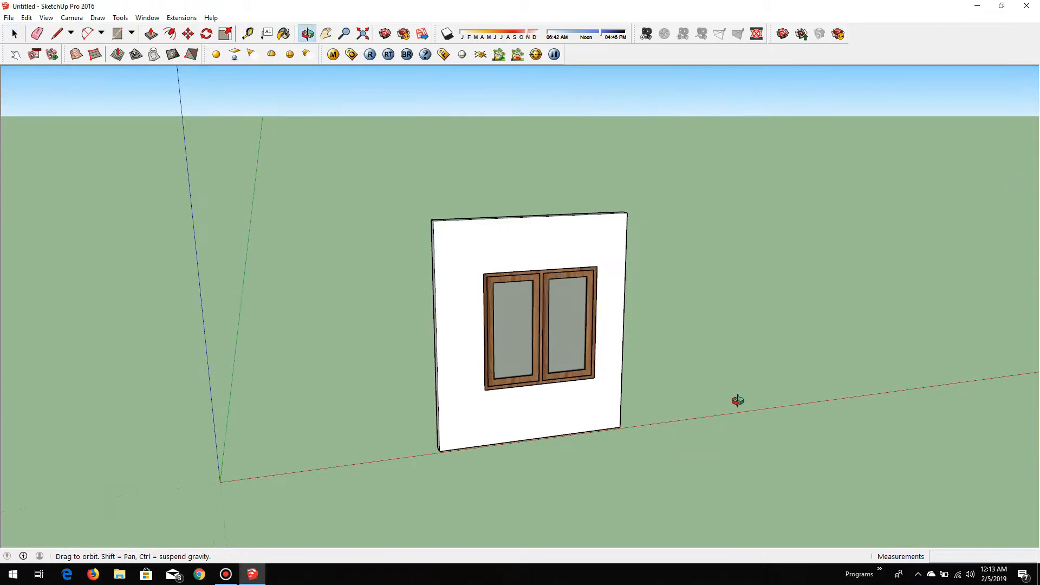
scroll(612, 317, up, 2)
middle_drag(545, 408, 583, 381)
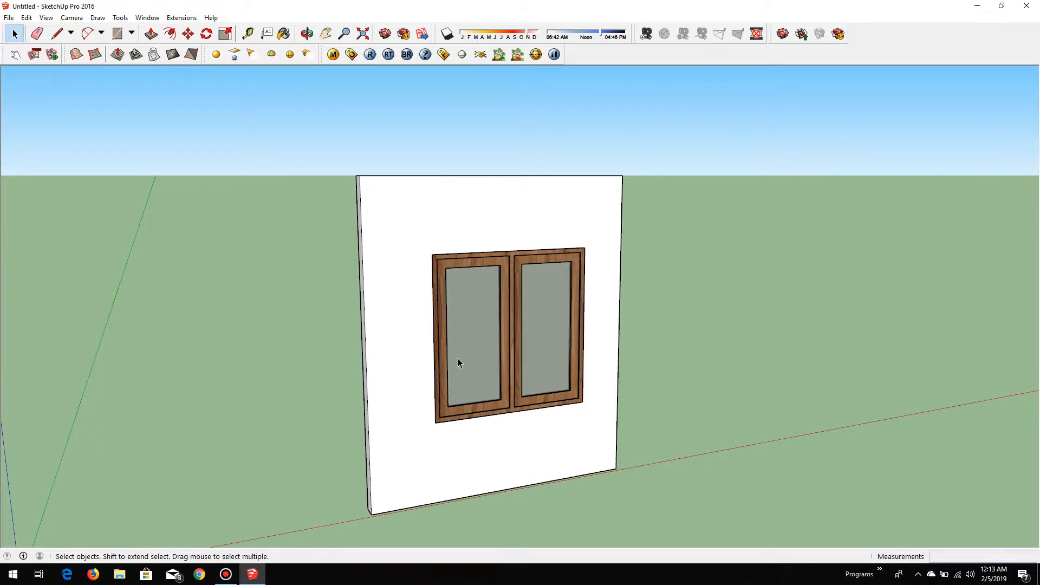
scroll(458, 362, down, 1)
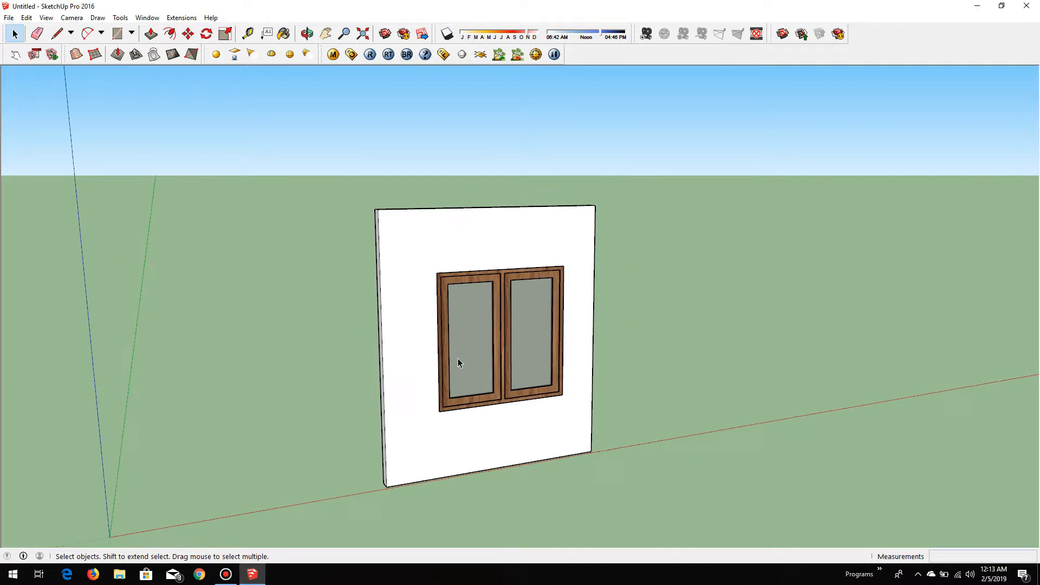
Draw a 150 cm line parallel to the red axis in the empty area beside the wall
click(329, 40)
drag(643, 319, 142, 377)
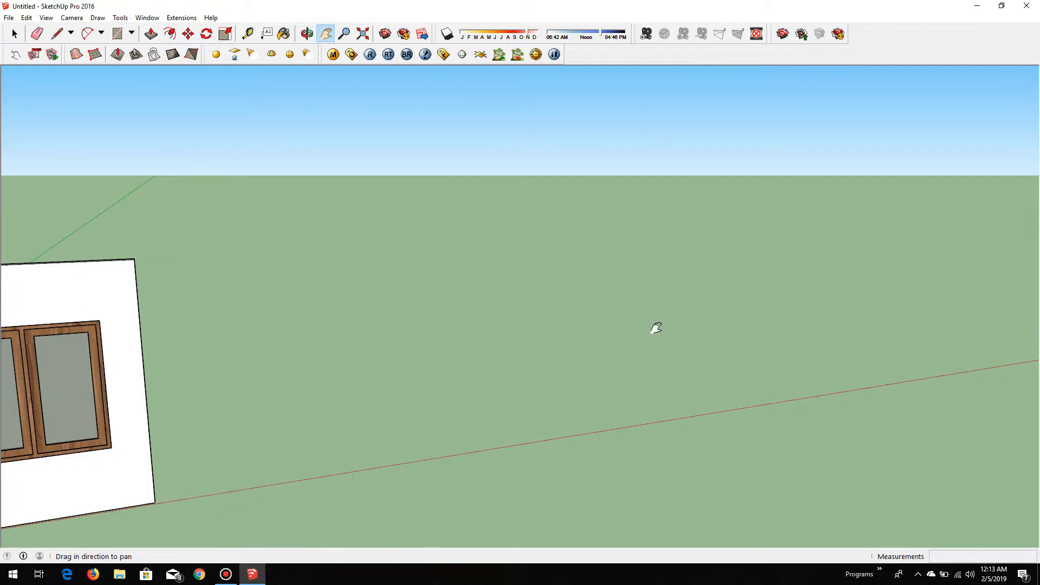
scroll(657, 328, down, 4)
middle_drag(654, 332, 542, 467)
scroll(455, 349, up, 3)
key(l)
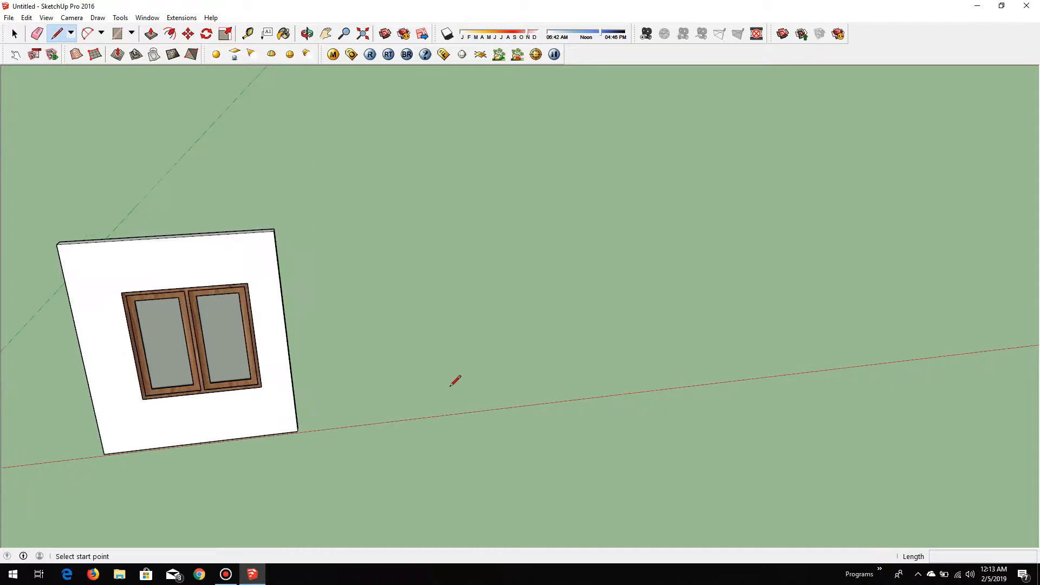
middle_drag(455, 381, 450, 410)
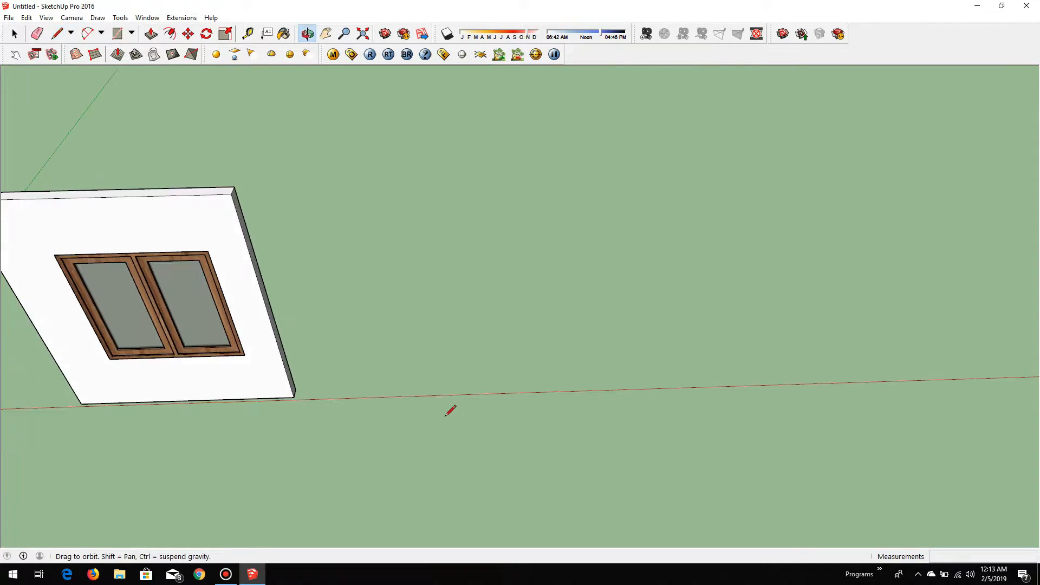
scroll(509, 361, up, 2)
click(502, 362)
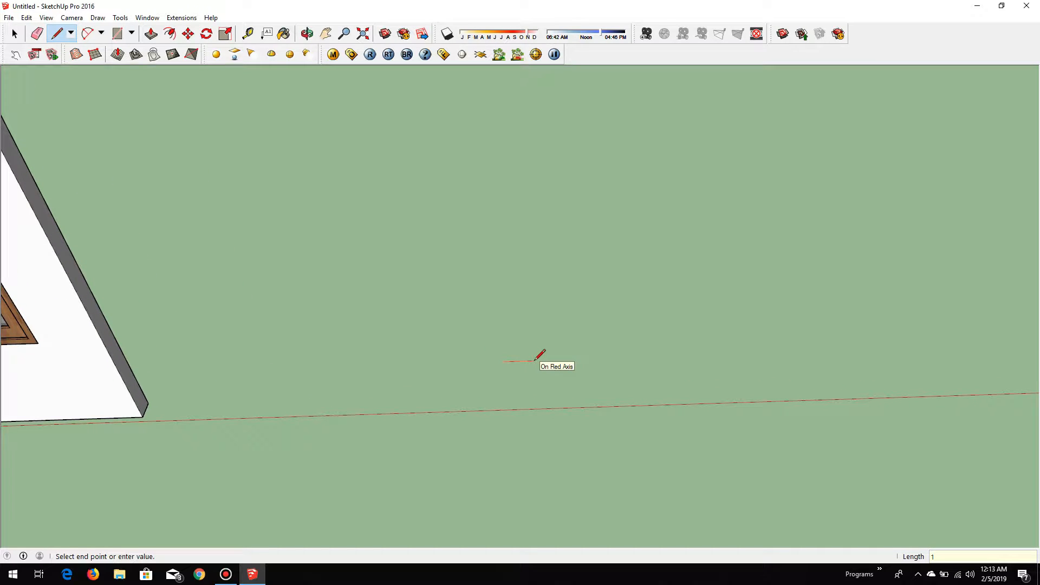
key(Return)
Complete the line into an upright rectangle 250 cm high and 150 cm wide
middle_drag(569, 351, 506, 379)
click(498, 378)
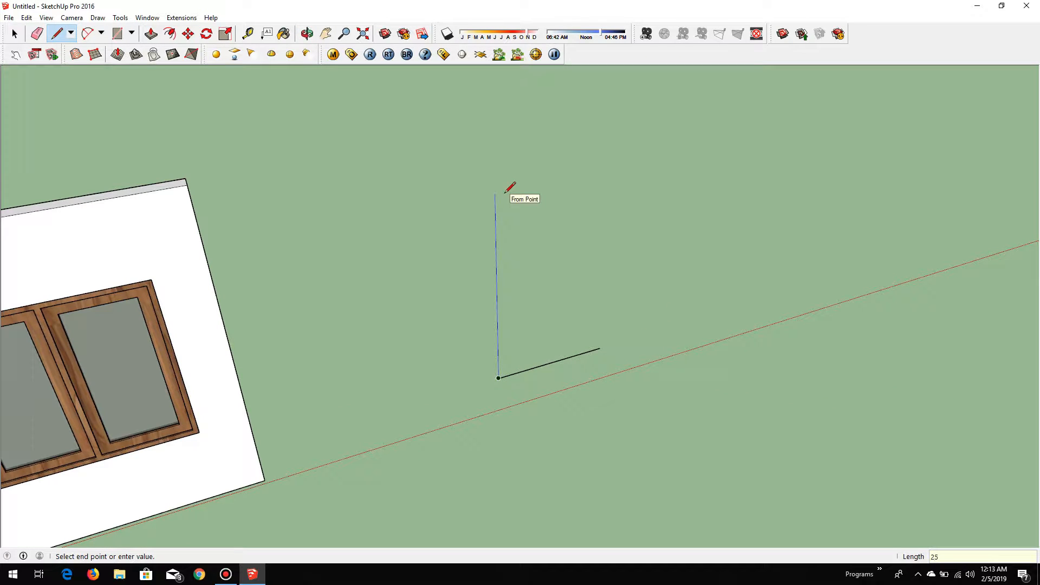
text(25)
key(Return)
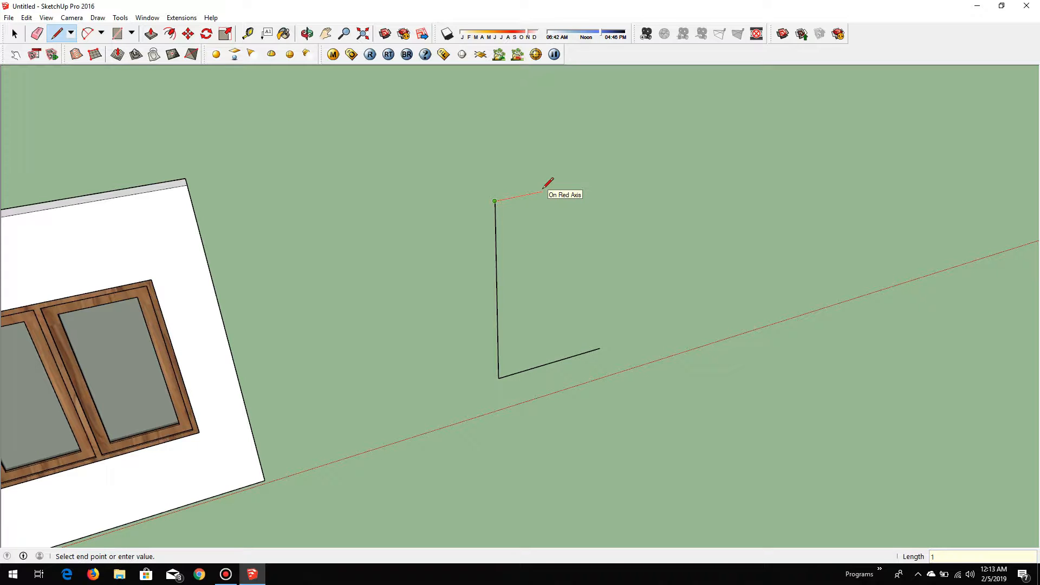
key(Return)
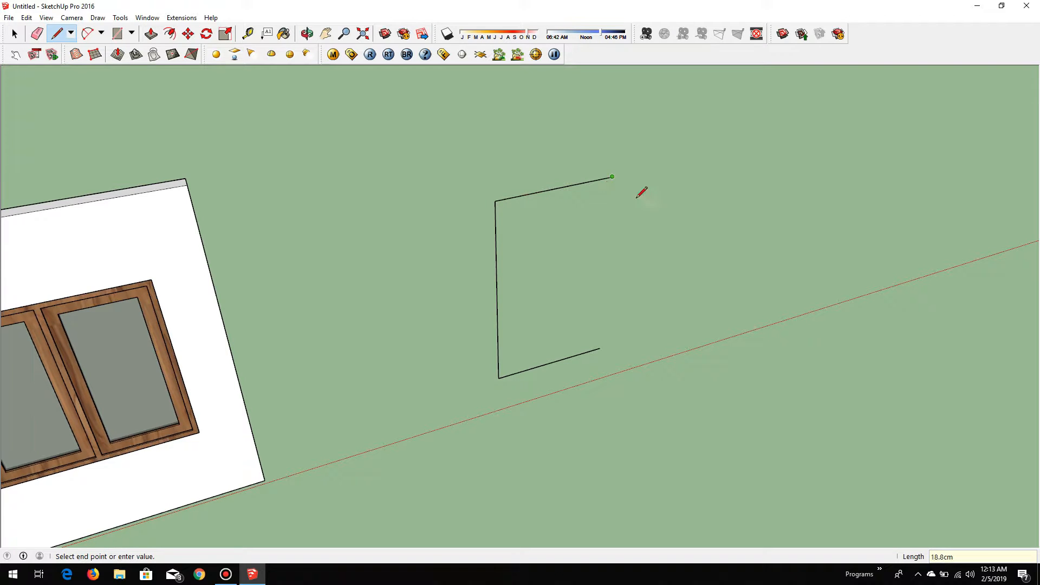
click(600, 347)
Extrude the upright rectangle 15 cm into a slab
key(p)
middle_drag(550, 297, 506, 251)
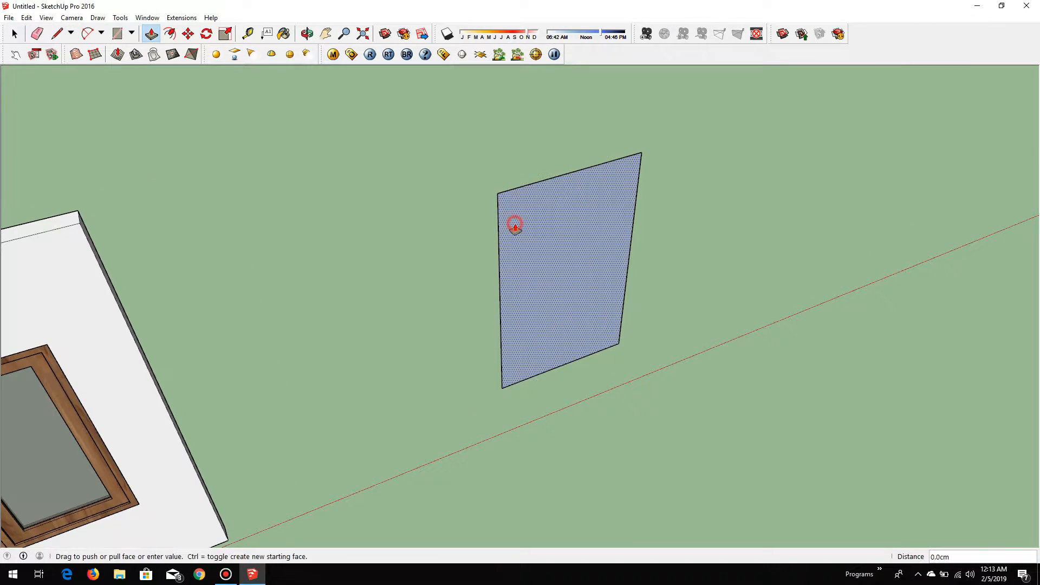
drag(515, 225, 519, 234)
key(Return)
Offset the slab's front face outline inward to form a narrow frame border
scroll(567, 216, up, 3)
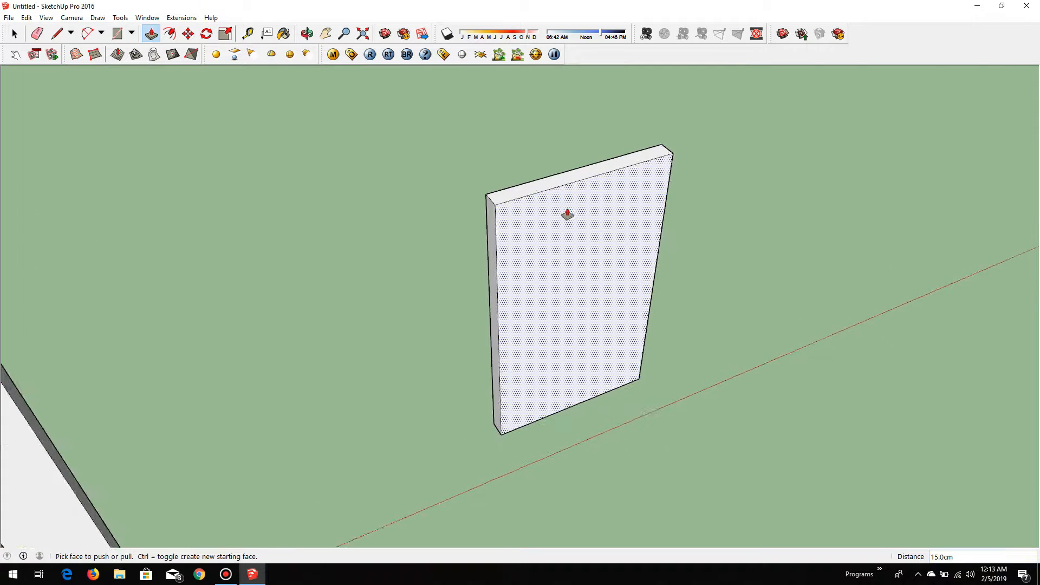
key(f)
scroll(568, 209, up, 1)
click(584, 190)
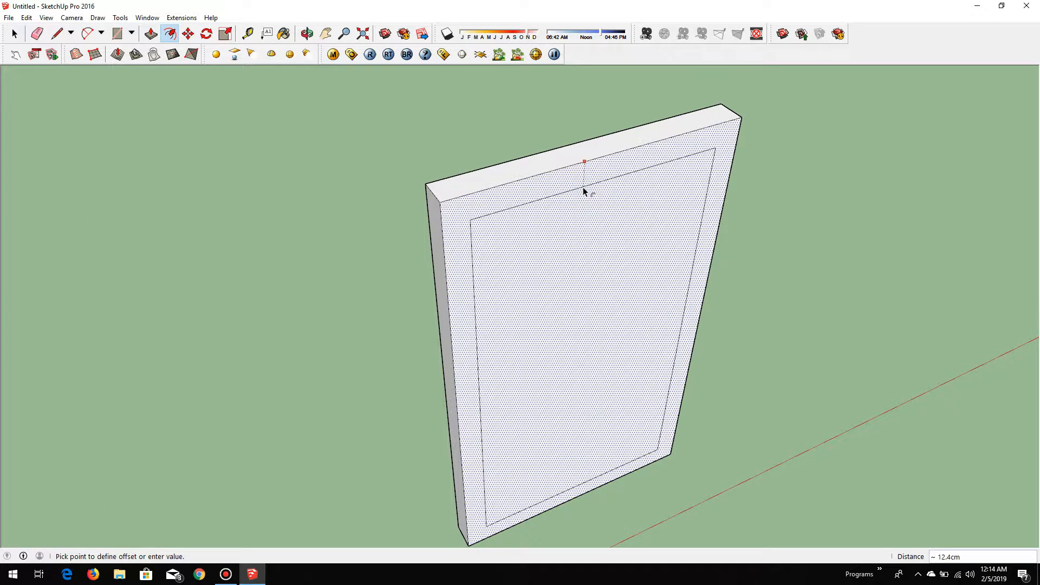
key(Return)
middle_drag(559, 202, 565, 282)
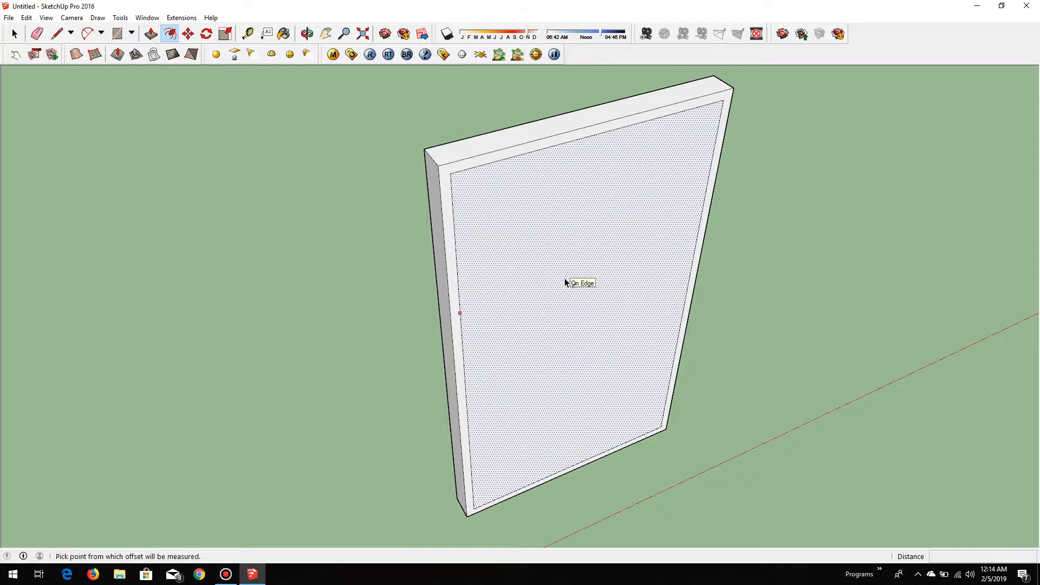
Measure the height and width of the slab's front face along its outer edges
key(space)
click(248, 34)
scroll(477, 151, up, 1)
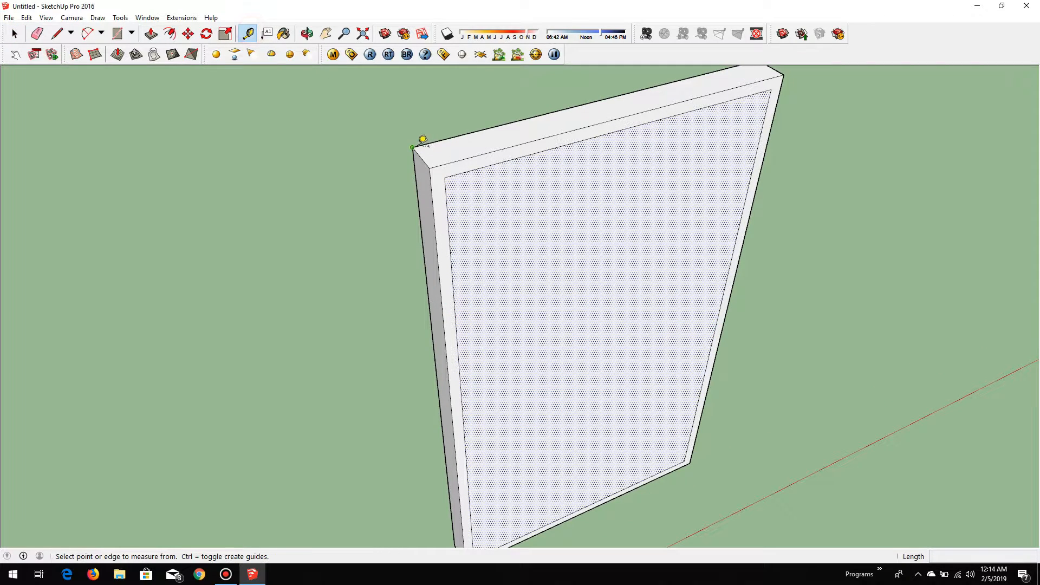
click(415, 145)
key(Escape)
scroll(439, 138, down, 2)
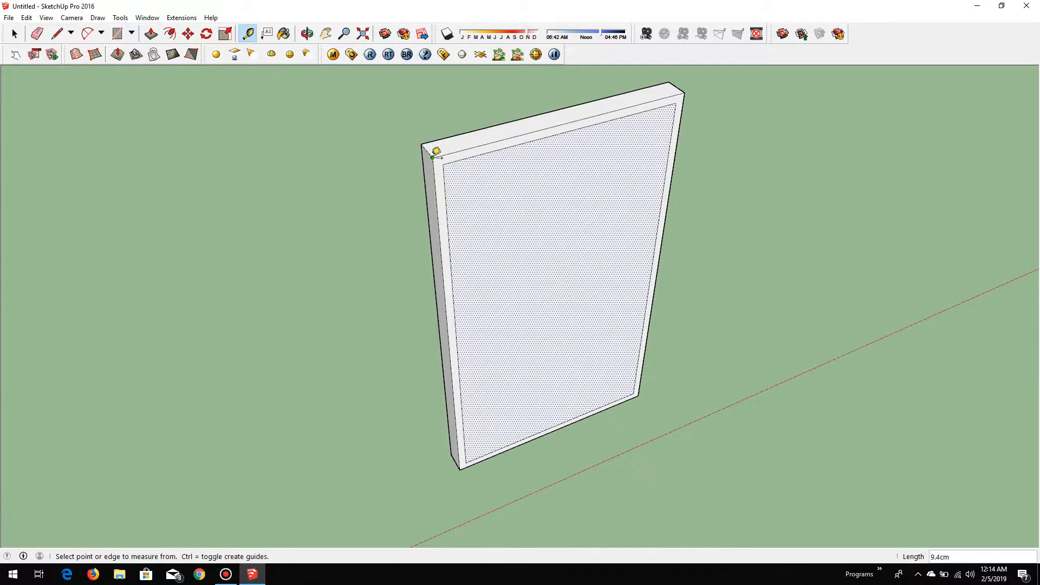
click(432, 157)
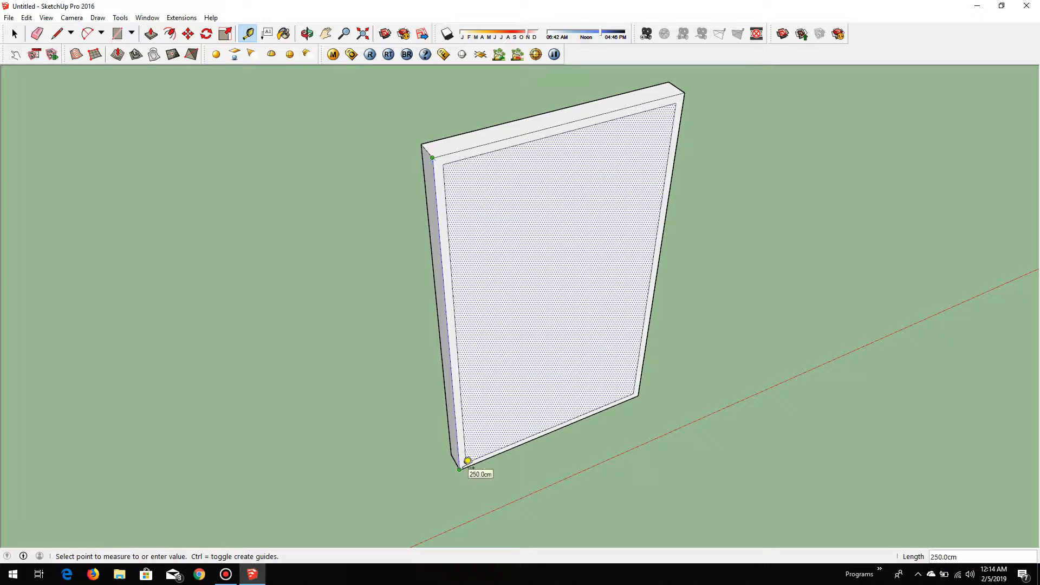
click(468, 462)
click(460, 468)
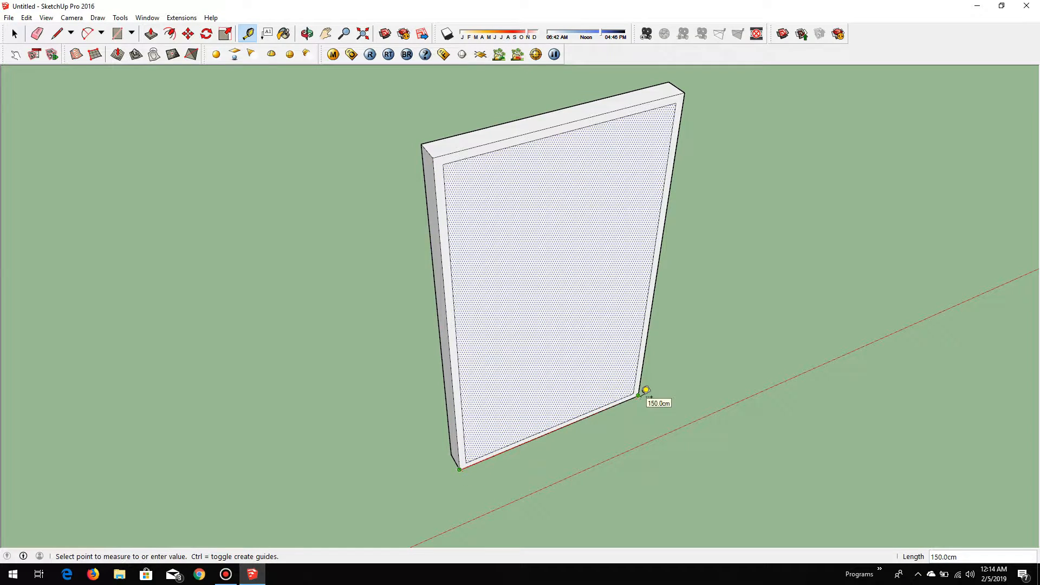
click(639, 396)
Draw a vertical centre line on the inset face, joining the midpoints of its upper and lower edges
middle_drag(542, 359, 529, 332)
key(l)
scroll(530, 331, down, 4)
scroll(551, 281, up, 3)
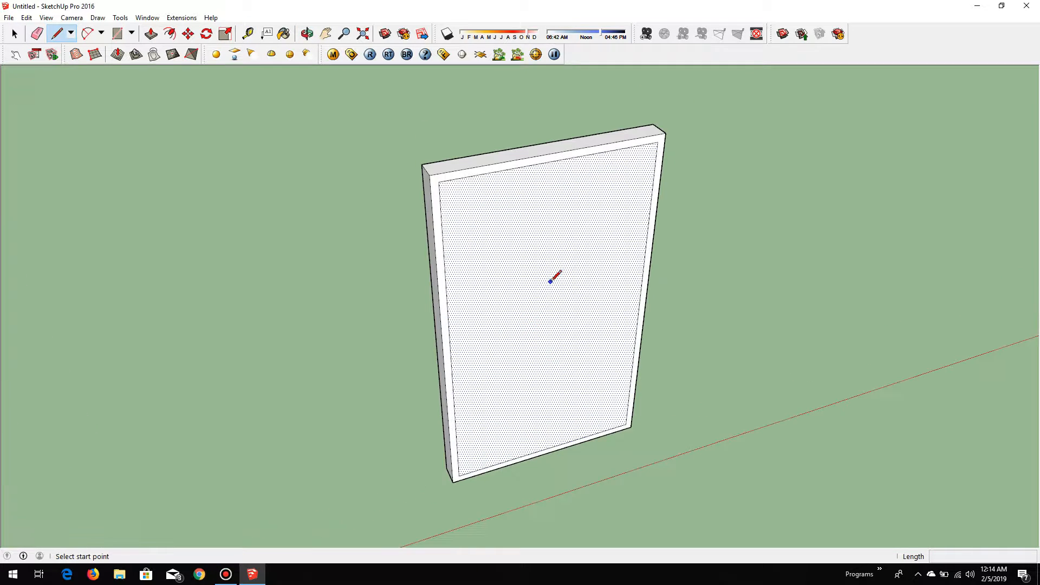
click(554, 161)
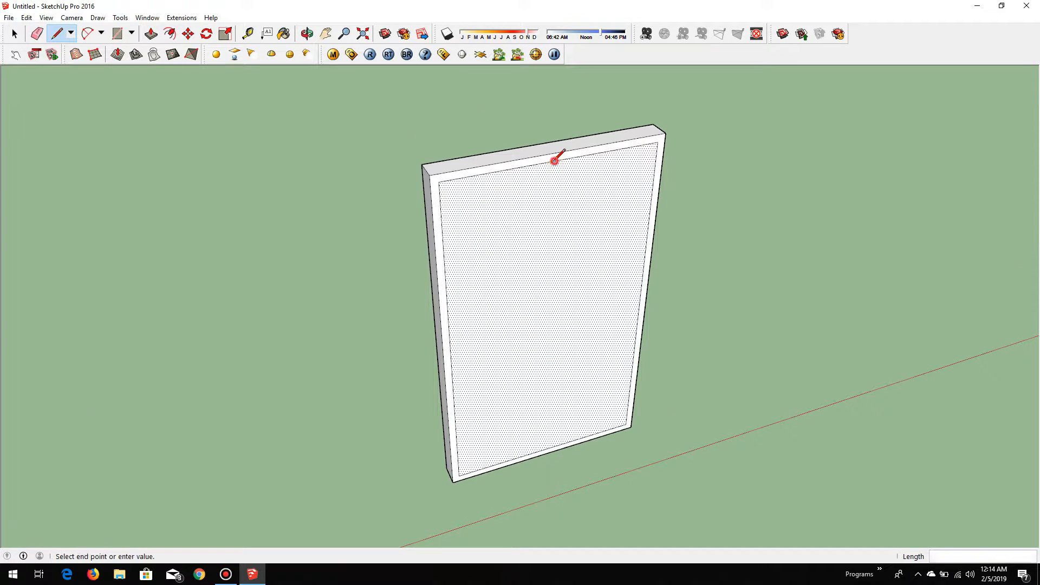
click(545, 448)
middle_drag(546, 449, 525, 400)
Copy the vertical centre line 40 cm to each side
key(m)
scroll(548, 332, up, 2)
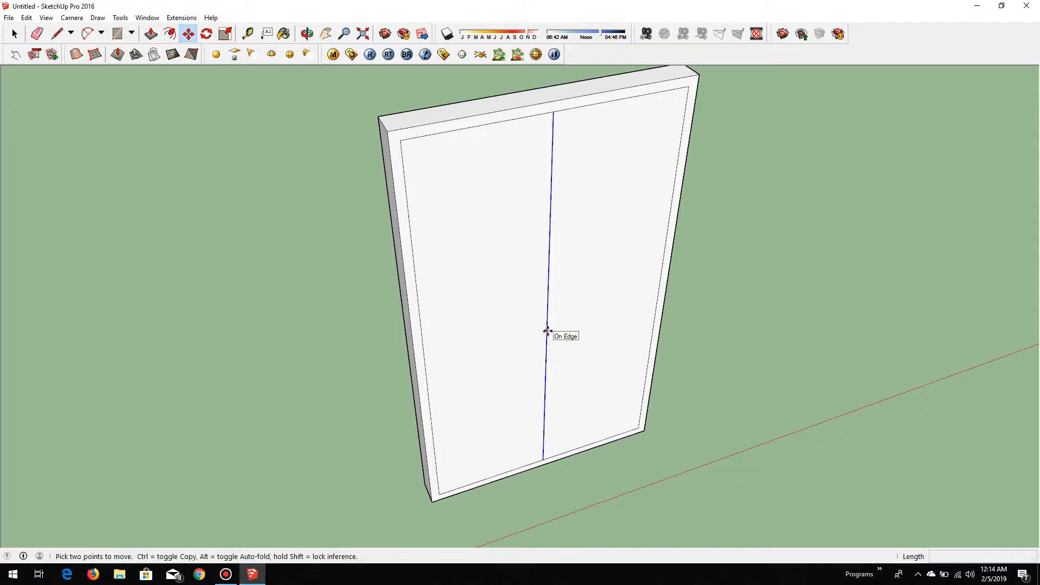
key(ctrl)
click(547, 331)
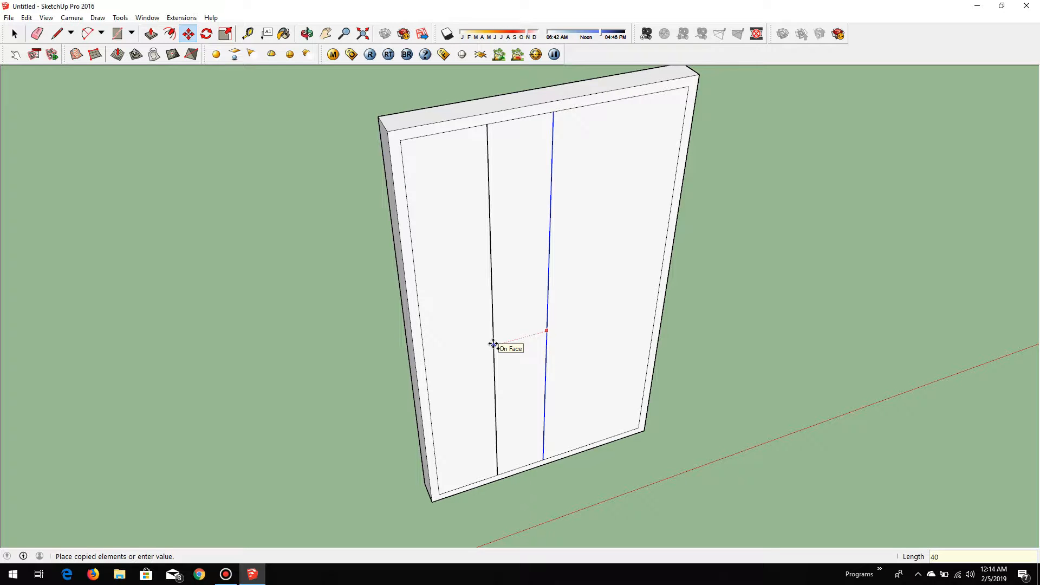
key(Return)
middle_drag(590, 388, 548, 351)
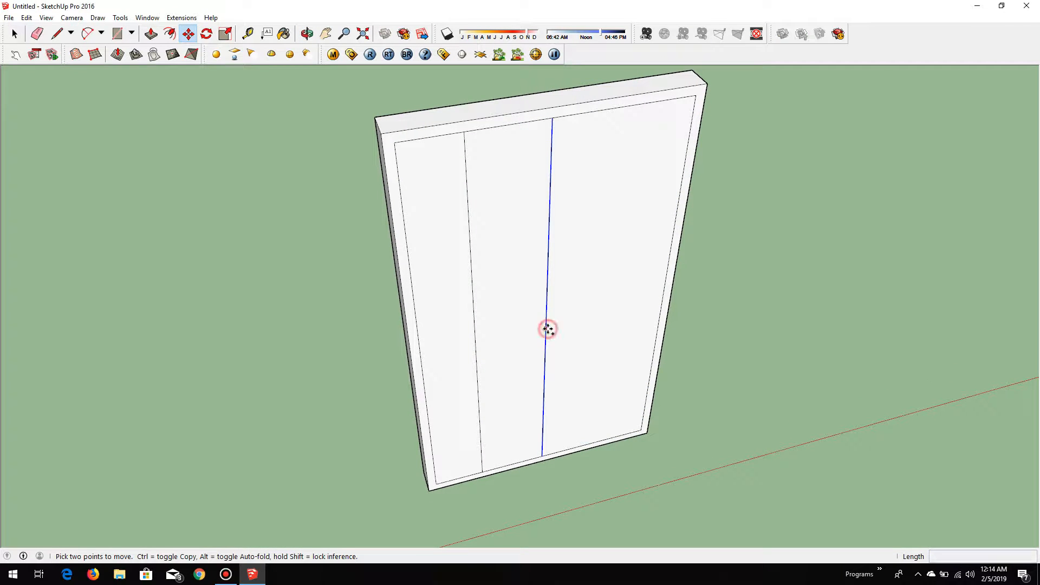
key(ctrl)
click(548, 329)
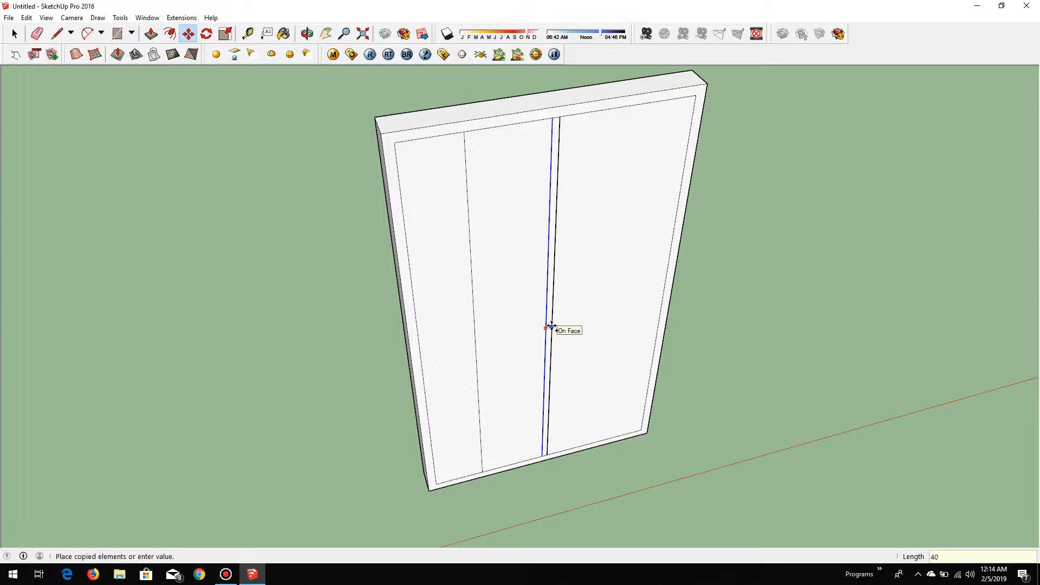
text(40)
key(Return)
Copy the vertical centre line a small distance to both sides to outline a narrow central mullion
scroll(555, 414, down, 2)
scroll(555, 412, up, 3)
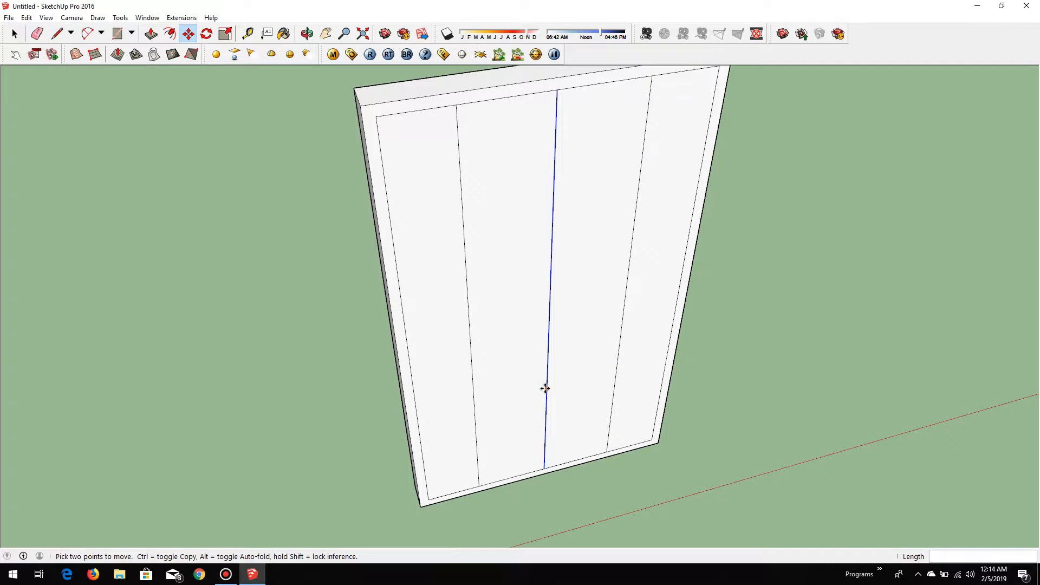
key(ctrl)
click(546, 389)
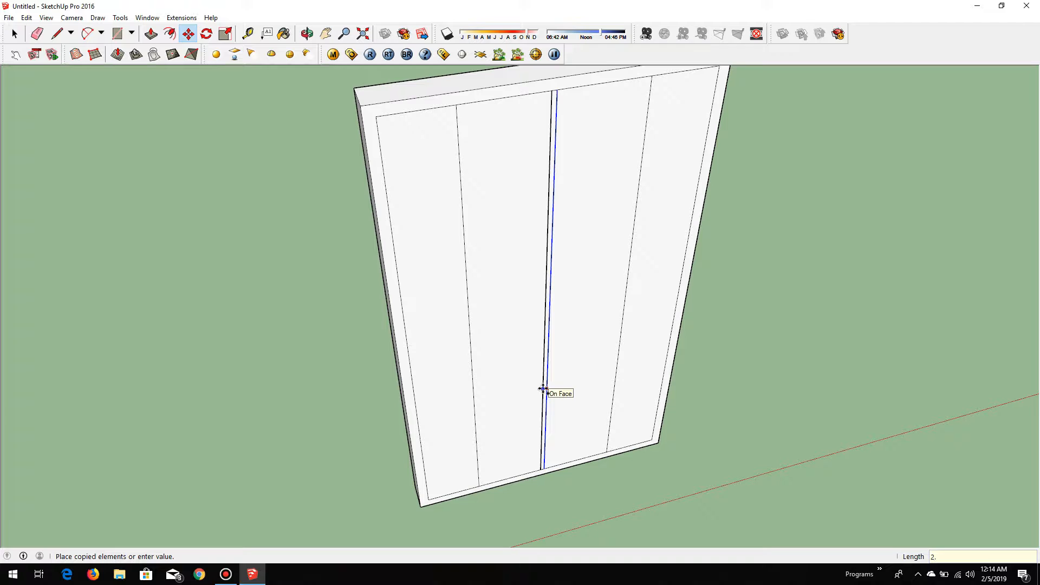
text(2.)
key(Return)
scroll(548, 341, up, 2)
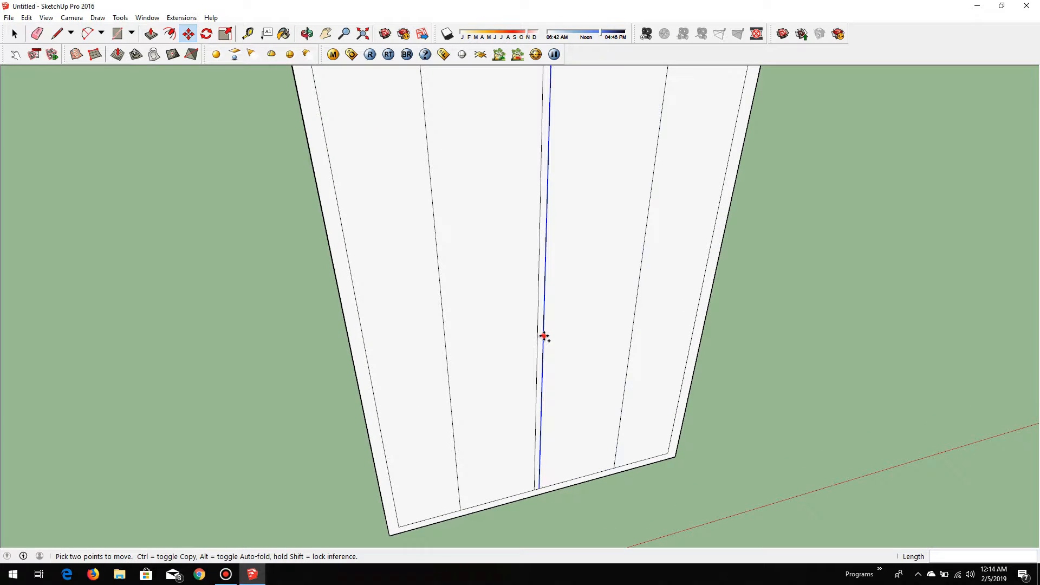
Erase the original centre line between the two mullion lines
key(e)
scroll(530, 516, down, 2)
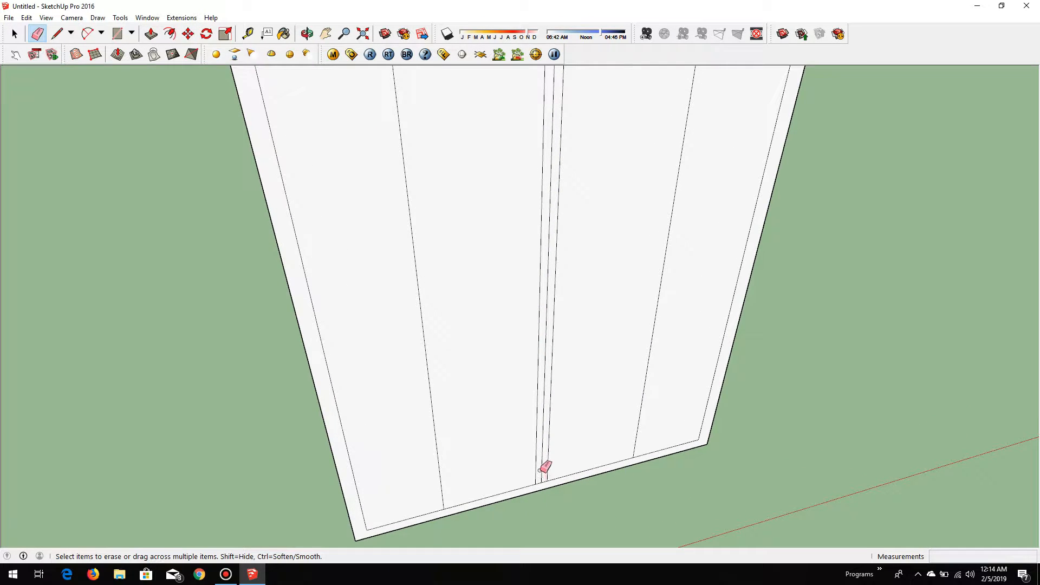
scroll(542, 470, down, 2)
scroll(541, 431, down, 5)
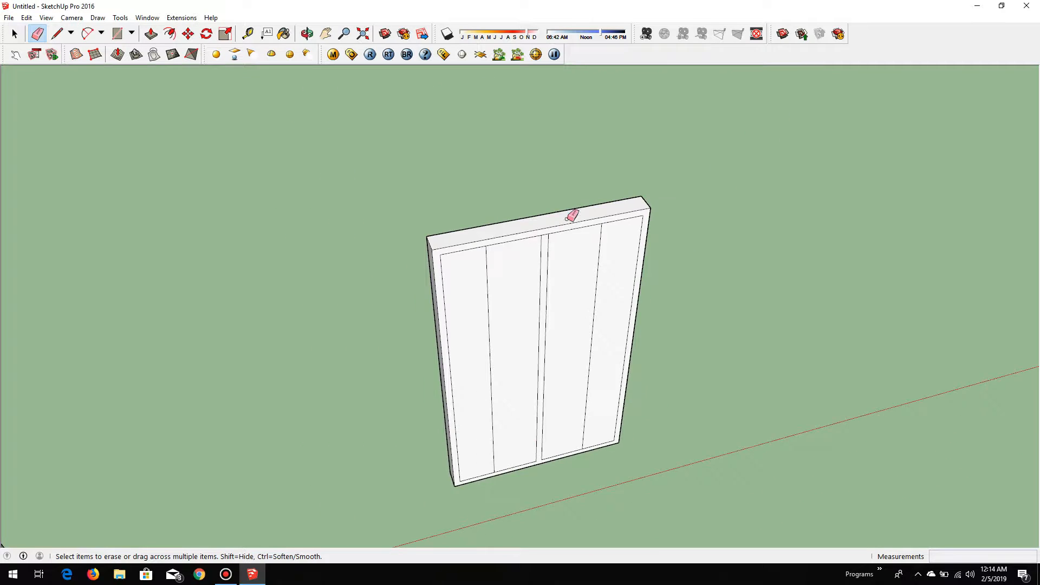
scroll(569, 218, up, 3)
scroll(536, 239, down, 5)
key(space)
scroll(509, 368, up, 2)
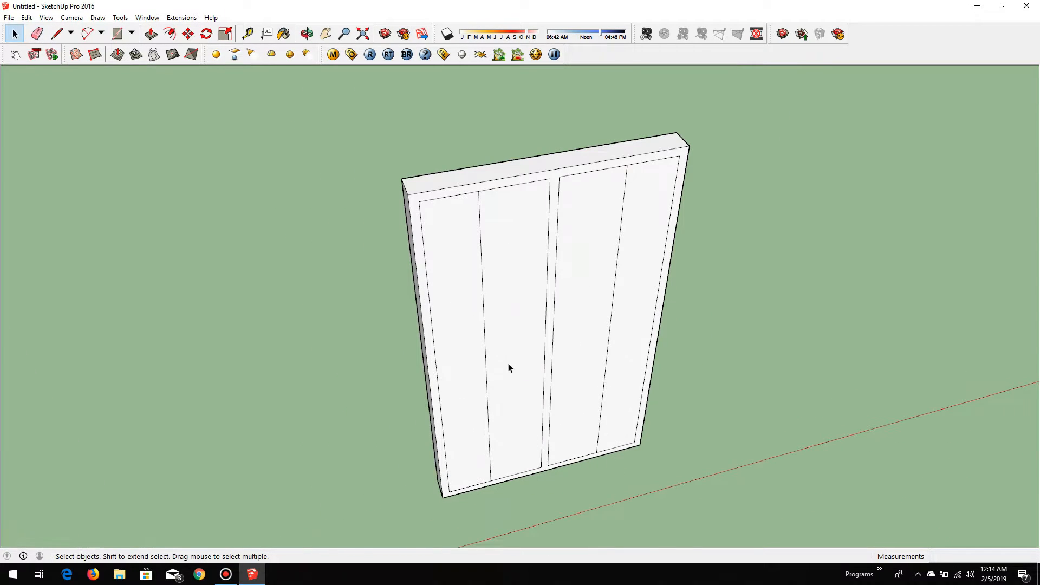
Erase the two vertical lines that subdivide the left and right panels
key(e)
click(480, 353)
drag(585, 323, 619, 308)
key(space)
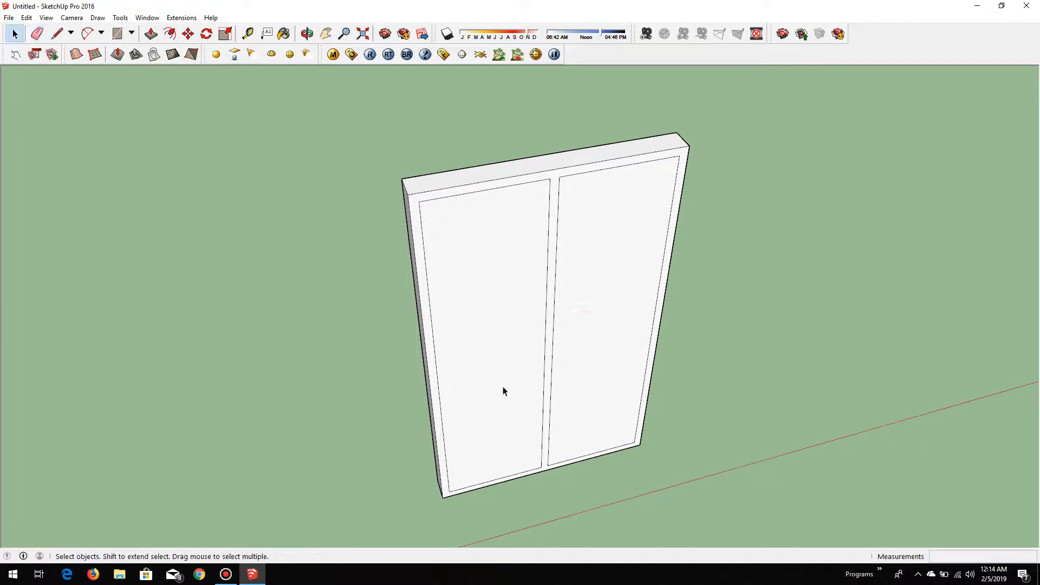
Copy the left panel face about 301 cm along the red axis, clear of the frame
click(503, 386)
scroll(503, 396, down, 2)
key(m)
key(ctrl)
click(498, 389)
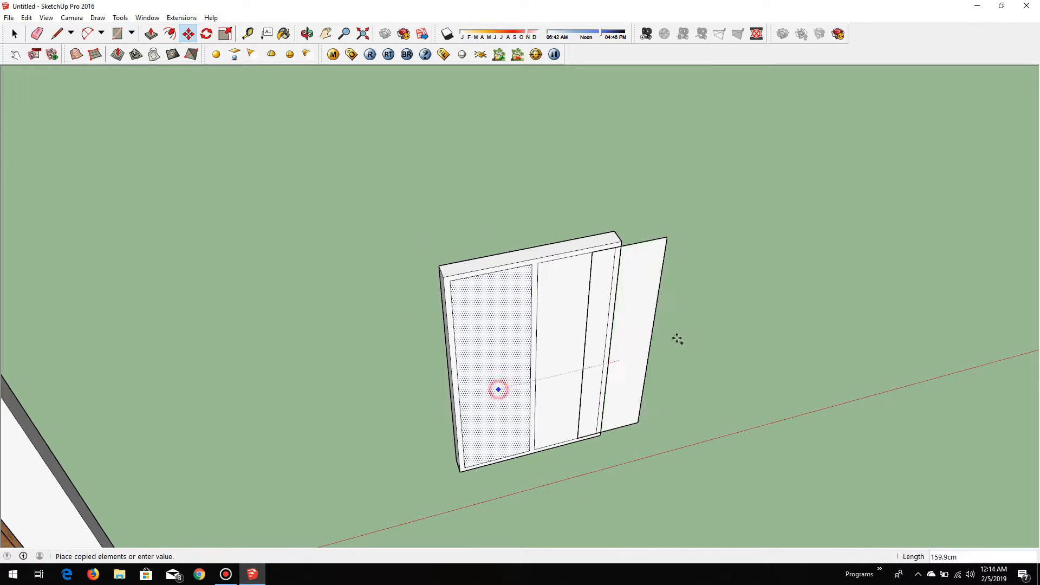
click(789, 320)
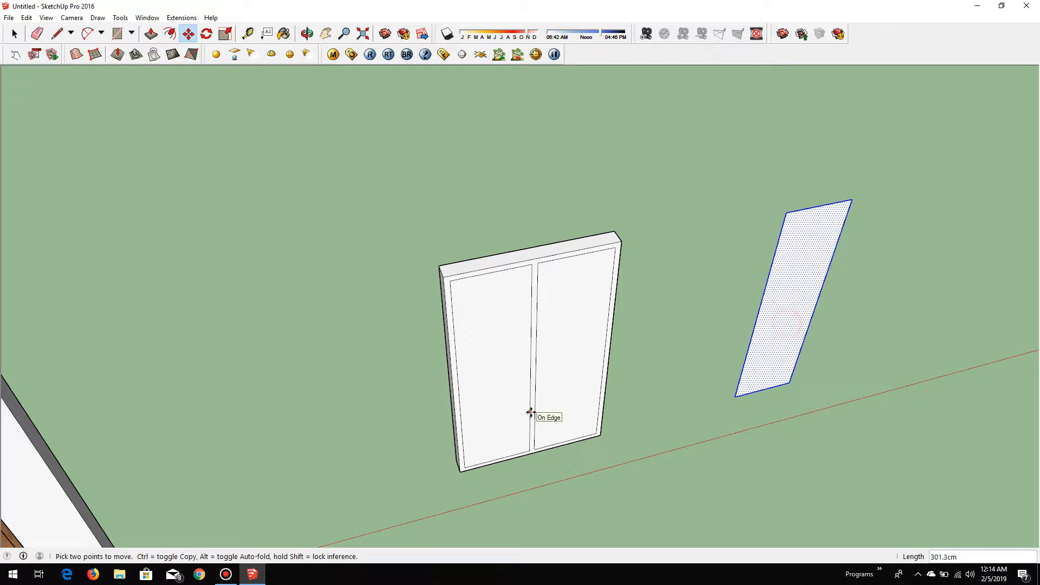
Push the left and right panel faces 15 cm through the slab to open up the frame
key(p)
scroll(483, 442, up, 2)
scroll(480, 442, up, 1)
key(Escape)
click(469, 470)
click(499, 437)
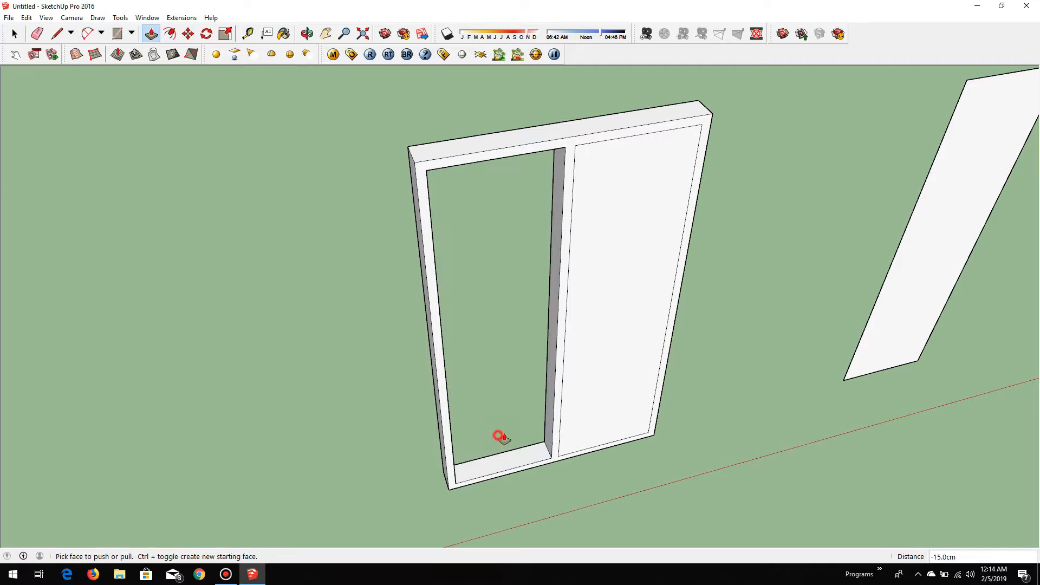
click(568, 434)
click(604, 395)
Extrude the copied panel face 5 cm to make a separate leaf
scroll(596, 398, down, 5)
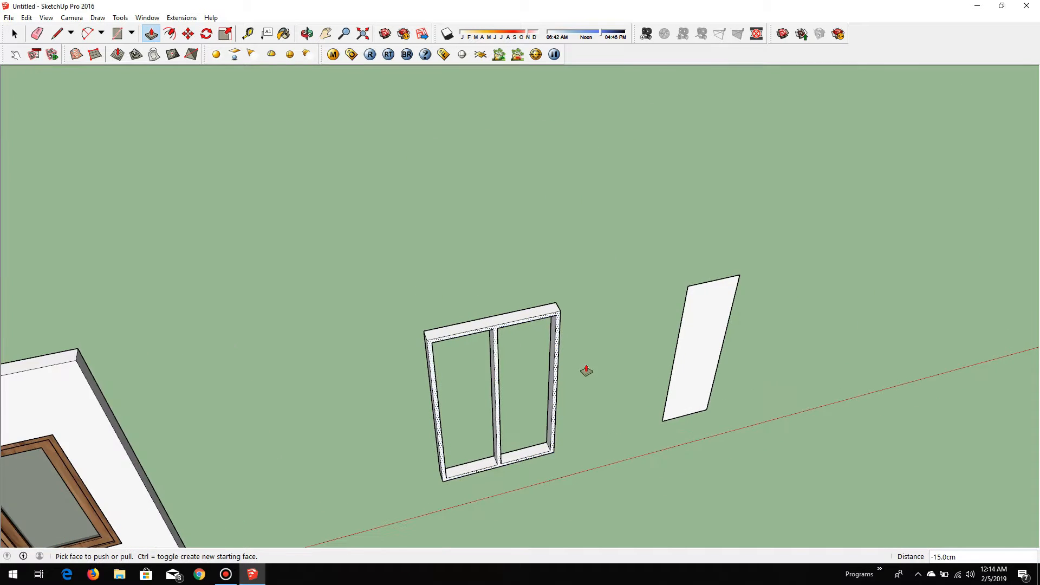
scroll(585, 374, up, 4)
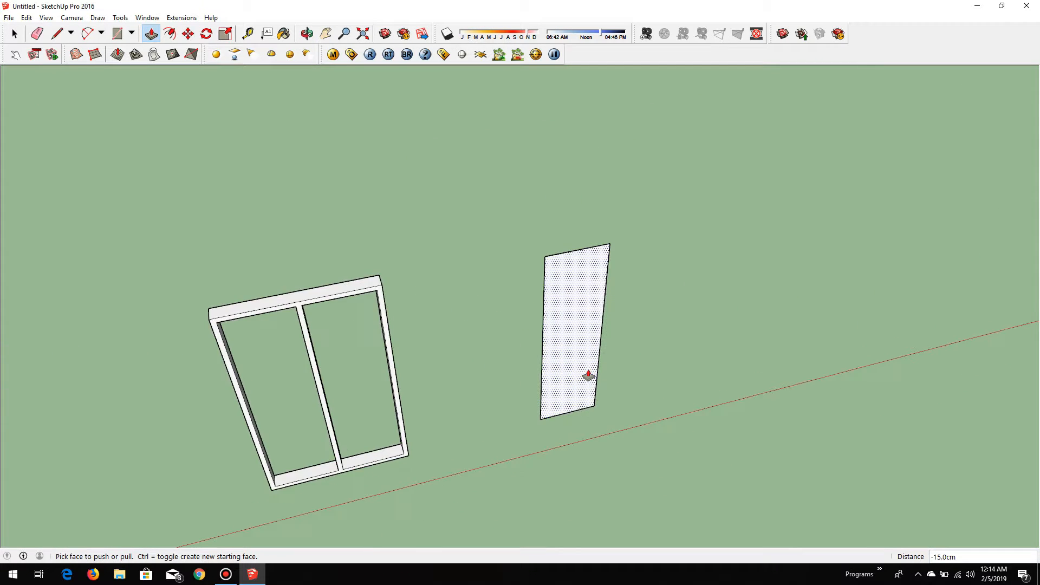
click(563, 285)
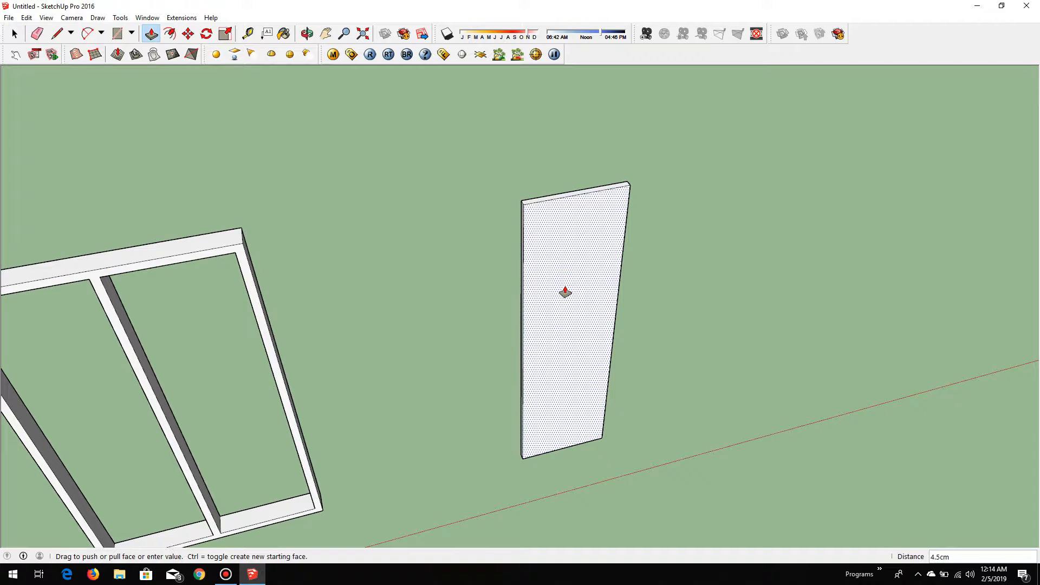
key(Return)
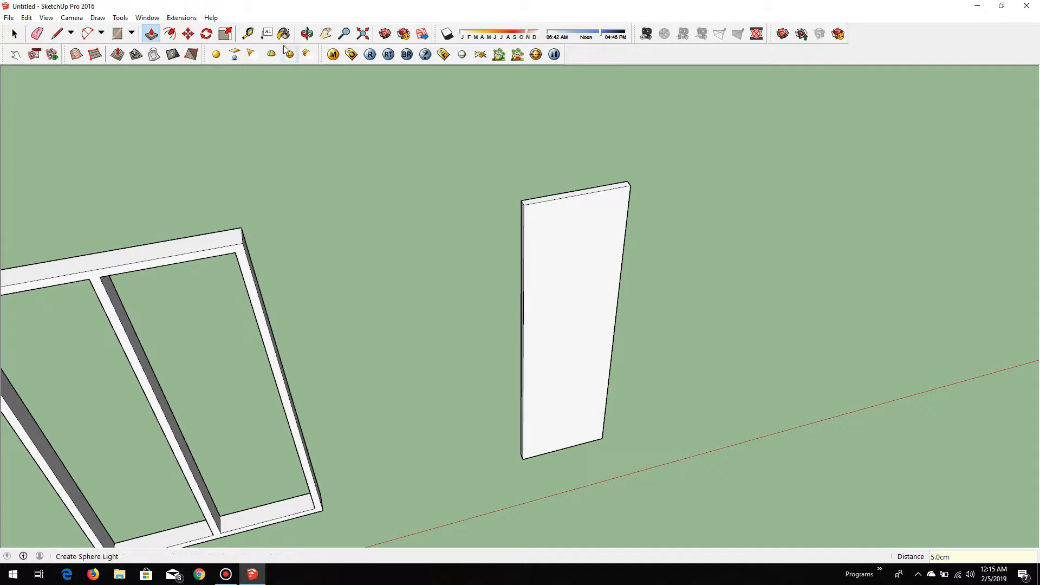
Measure the separate leaf panel's width and height along its edges
click(248, 34)
scroll(515, 161, up, 3)
scroll(537, 220, up, 2)
click(519, 237)
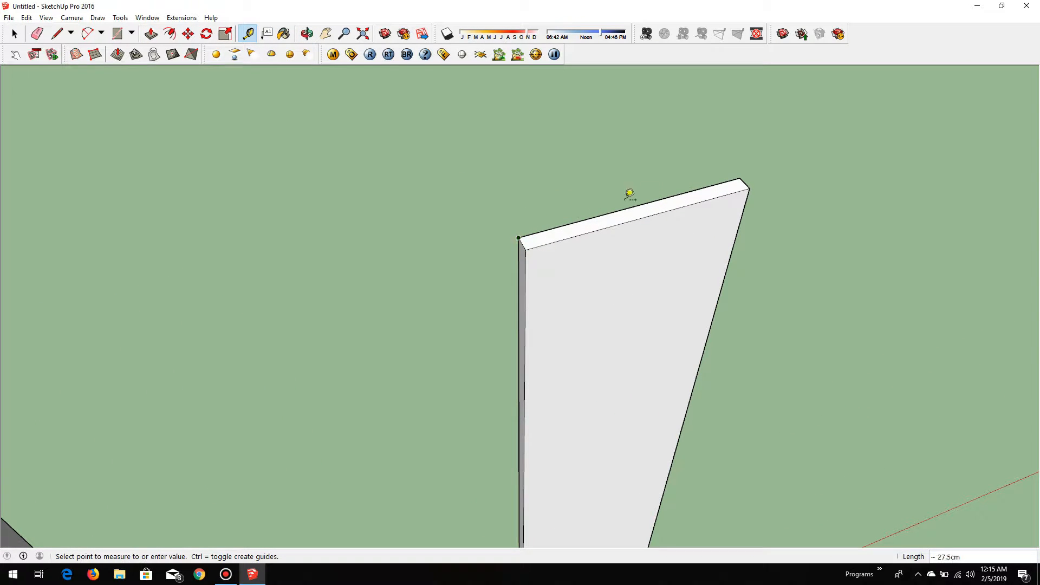
scroll(677, 215, down, 3)
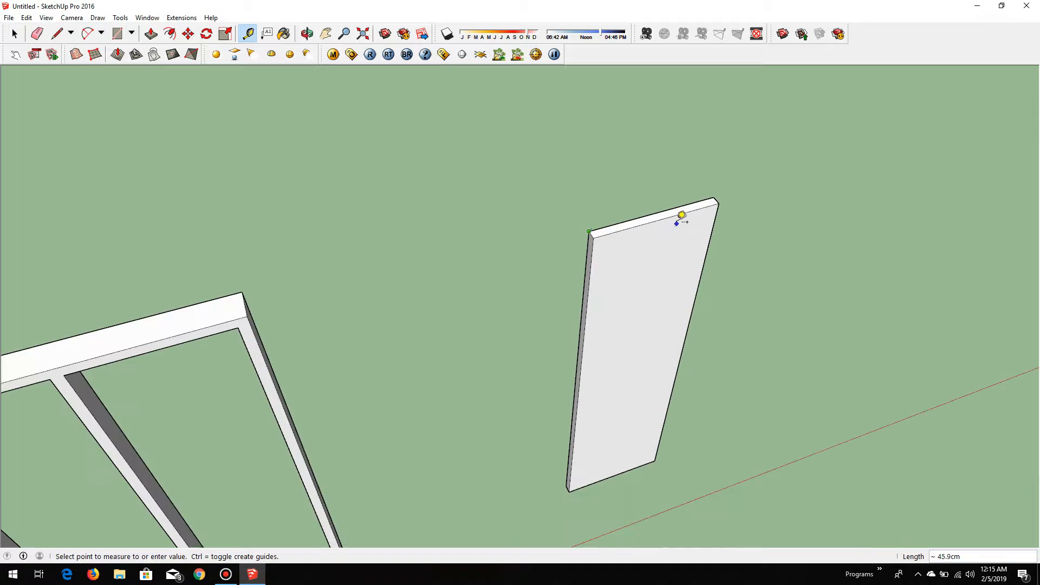
scroll(573, 430, up, 3)
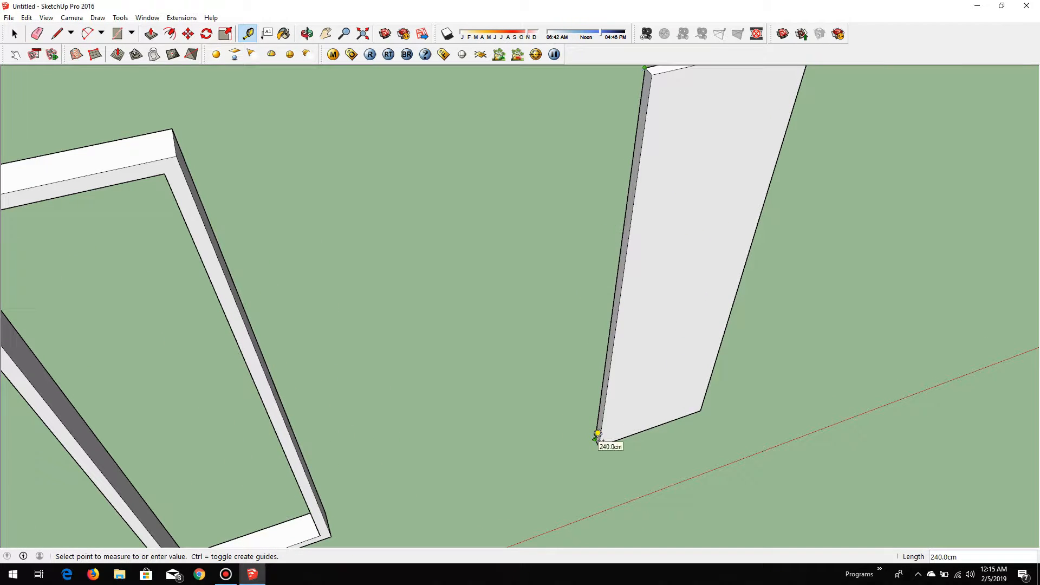
key(space)
Offset the leaf panel's front face outline 10 cm inward
scroll(303, 398, down, 4)
scroll(474, 332, up, 2)
key(f)
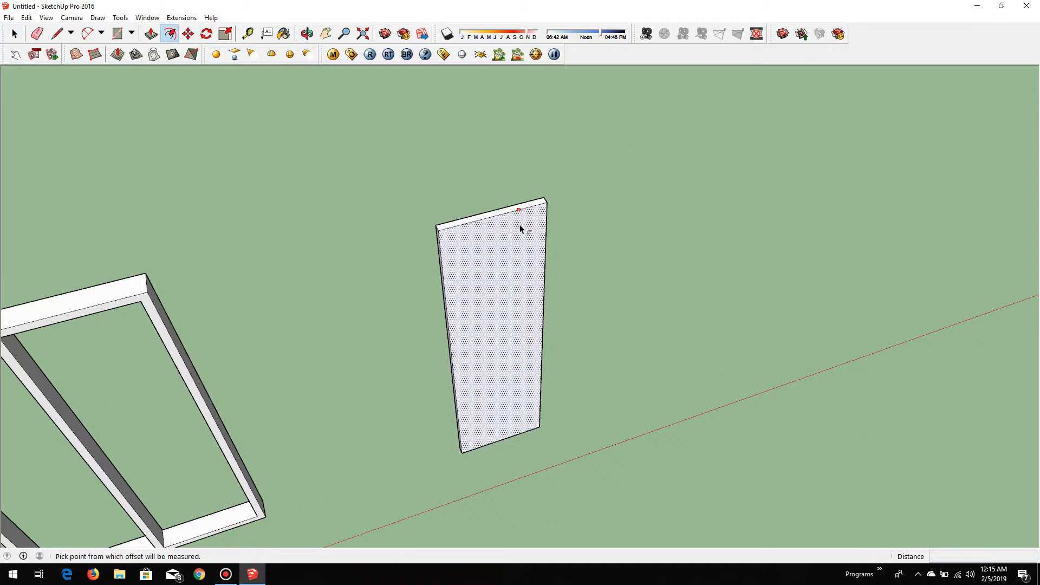
click(494, 229)
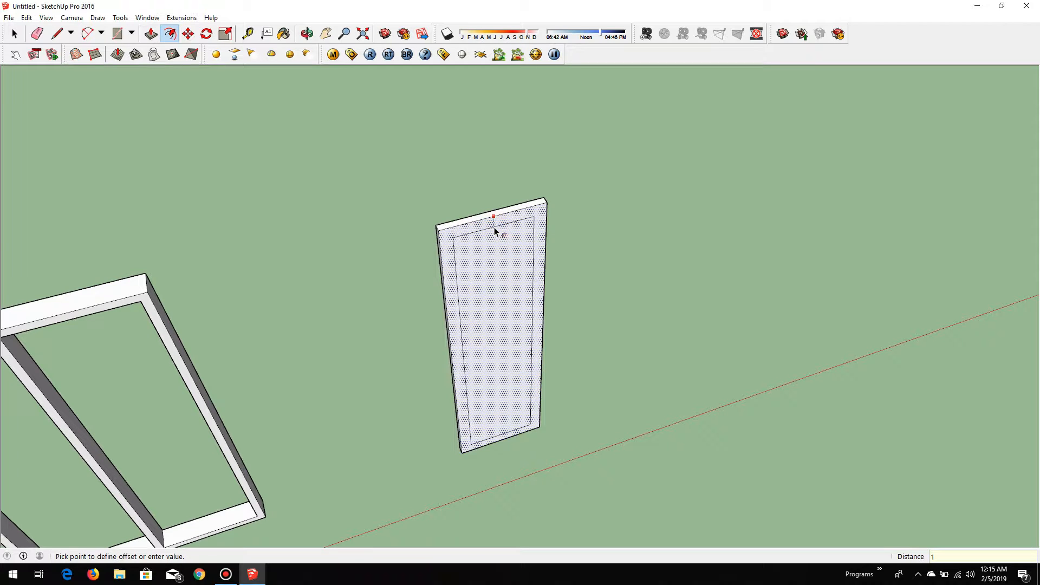
text(10)
key(Return)
Push the inner face of the leaf 5 cm through the slab to leave an open frame
scroll(492, 238, down, 2)
scroll(495, 331, up, 4)
middle_drag(482, 322, 479, 308)
key(space)
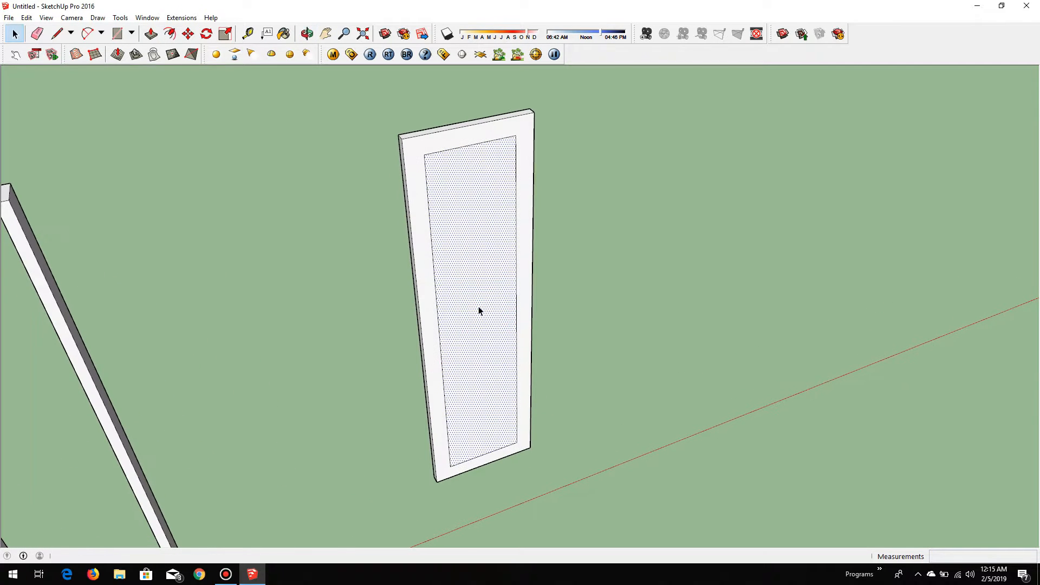
key(p)
scroll(490, 402, up, 2)
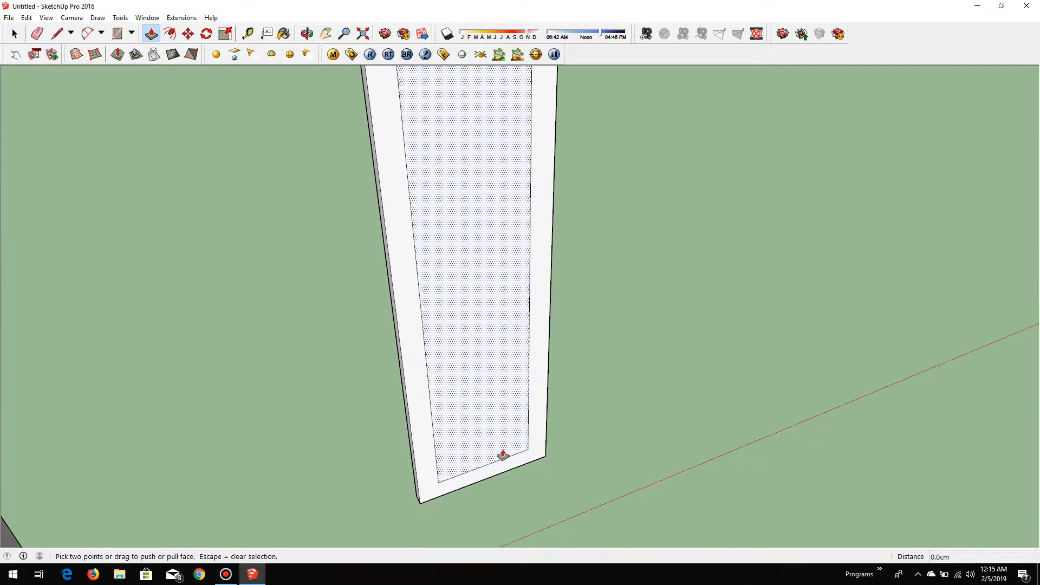
click(469, 472)
click(483, 447)
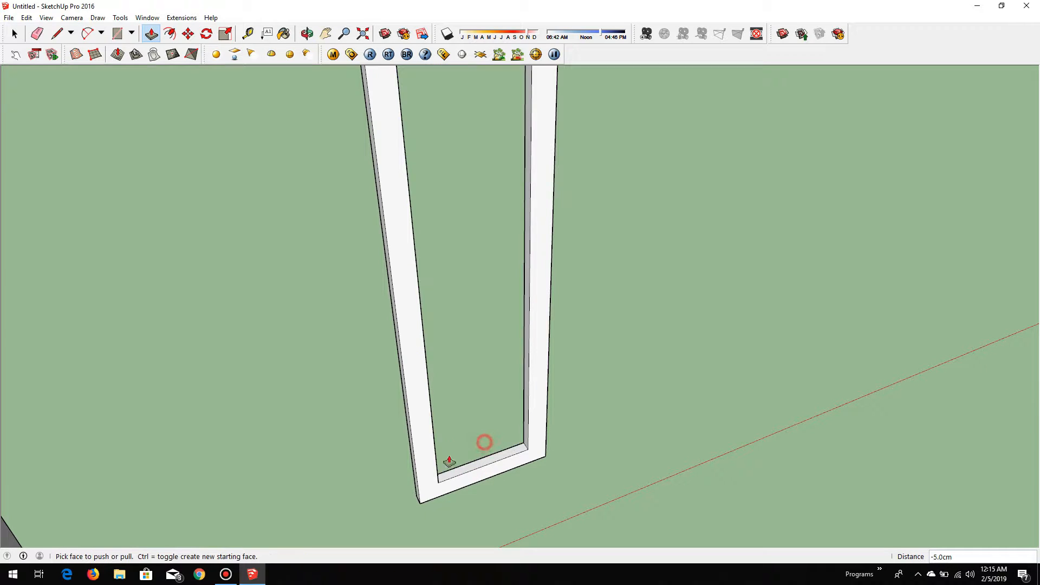
Select the whole leaf frame and make it a group
scroll(457, 421, down, 3)
key(space)
triple_click(428, 373)
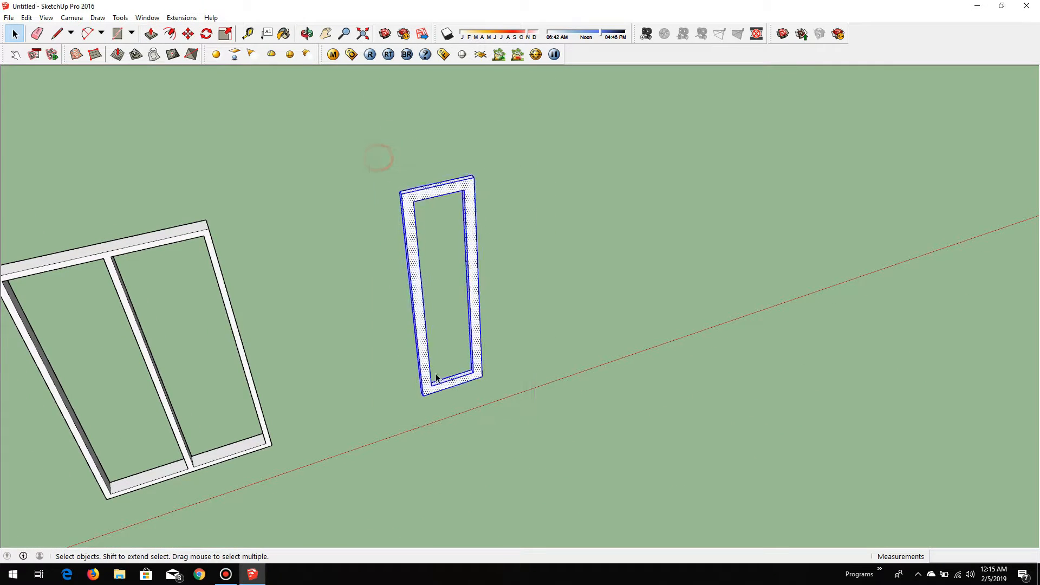
scroll(428, 352, up, 3)
right_click(427, 338)
click(477, 432)
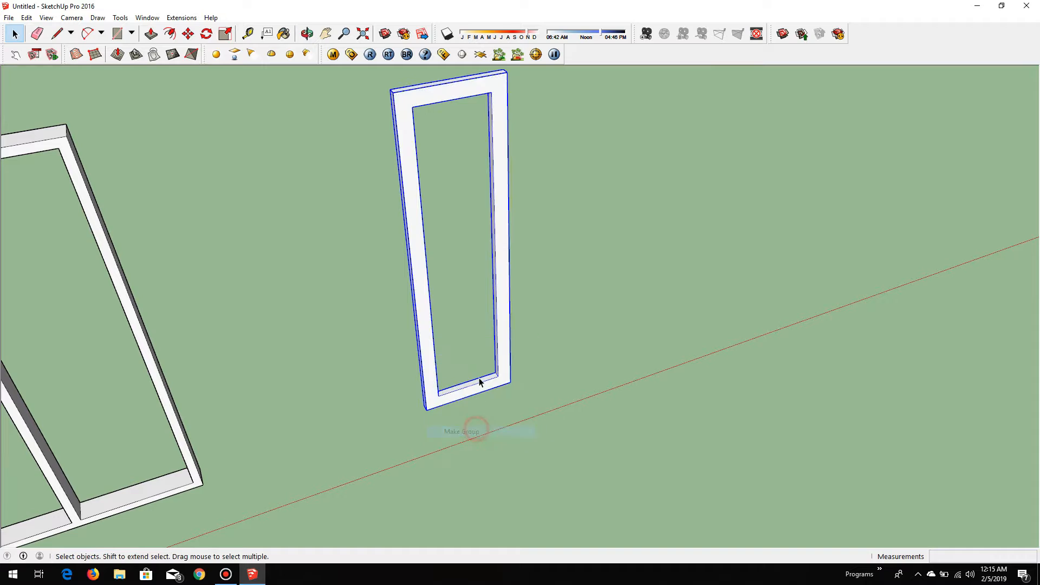
Inside the leaf group, copy the bottom rail's inner face about 86.5 cm along the red axis, clear of the frame
scroll(541, 374, down, 4)
middle_drag(486, 387, 383, 429)
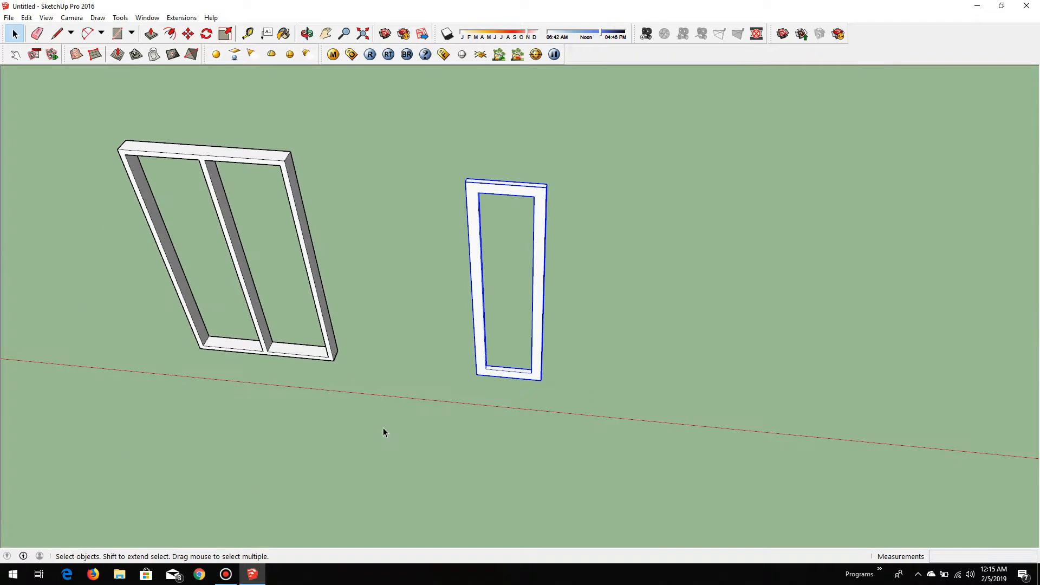
scroll(492, 350, up, 6)
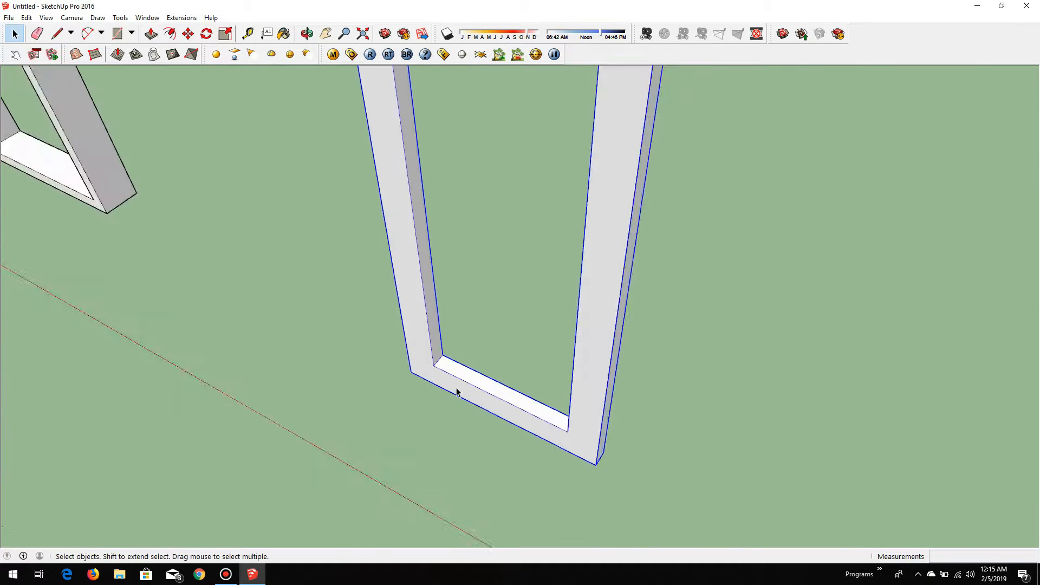
double_click(443, 364)
scroll(423, 352, up, 2)
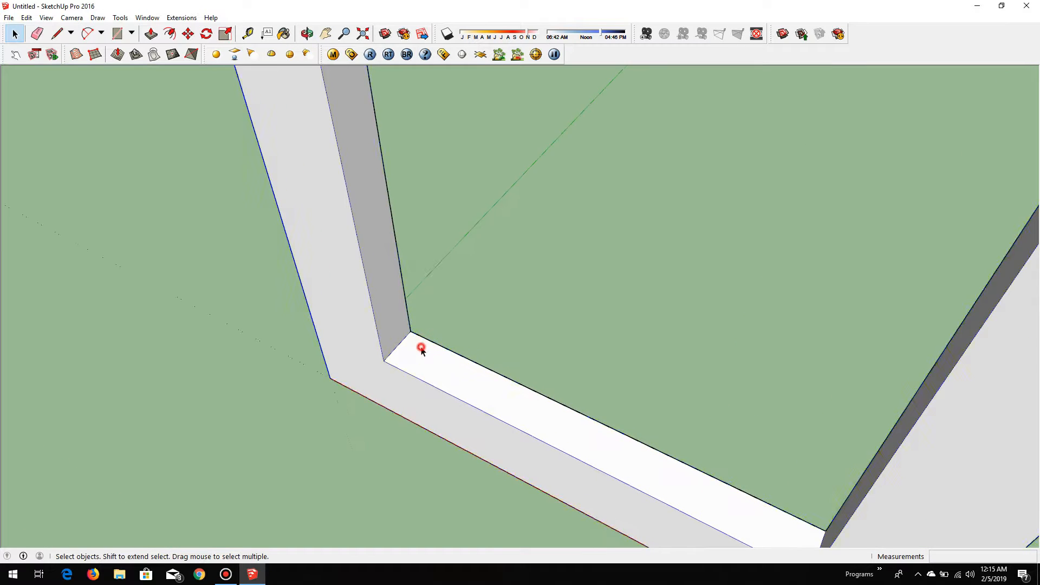
middle_drag(422, 348, 351, 340)
click(406, 352)
key(m)
click(351, 340)
key(ctrl)
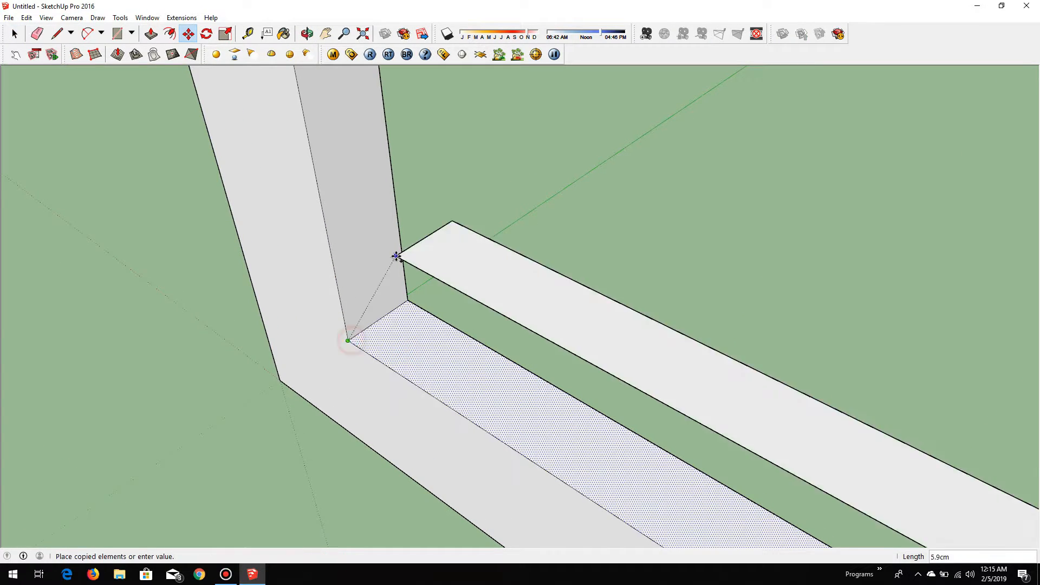
scroll(349, 341, down, 5)
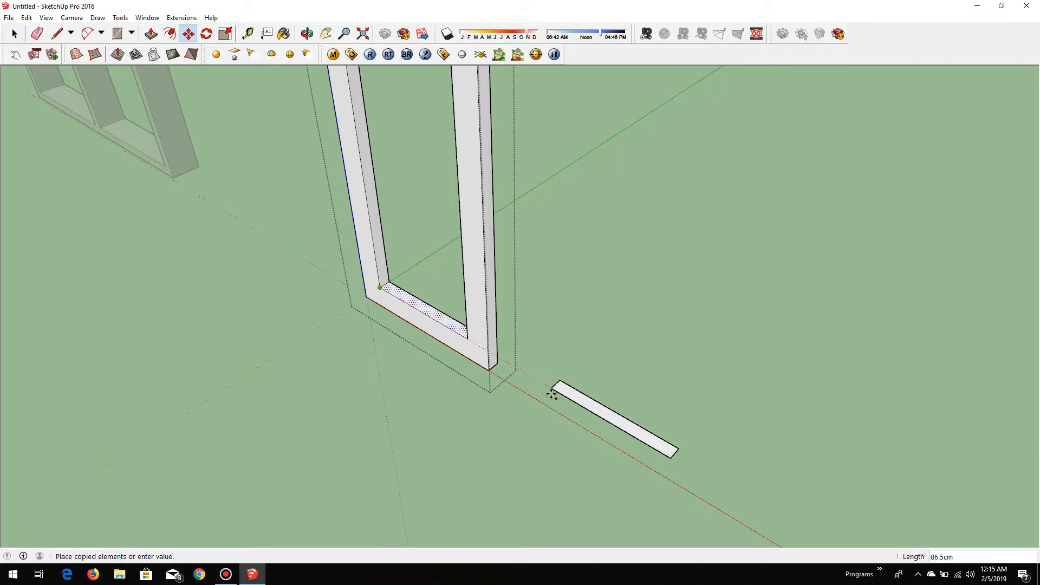
click(552, 393)
Extrude the copied strip with two successive 0.5 cm pulls to form a thin slat
scroll(669, 449, up, 3)
key(p)
middle_drag(674, 457, 617, 437)
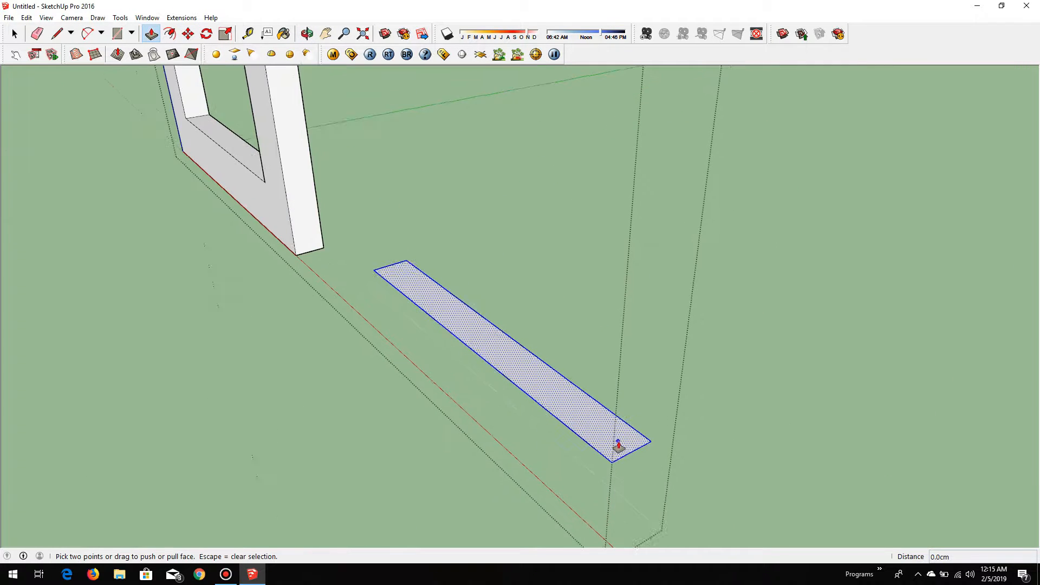
scroll(632, 446, up, 2)
click(632, 447)
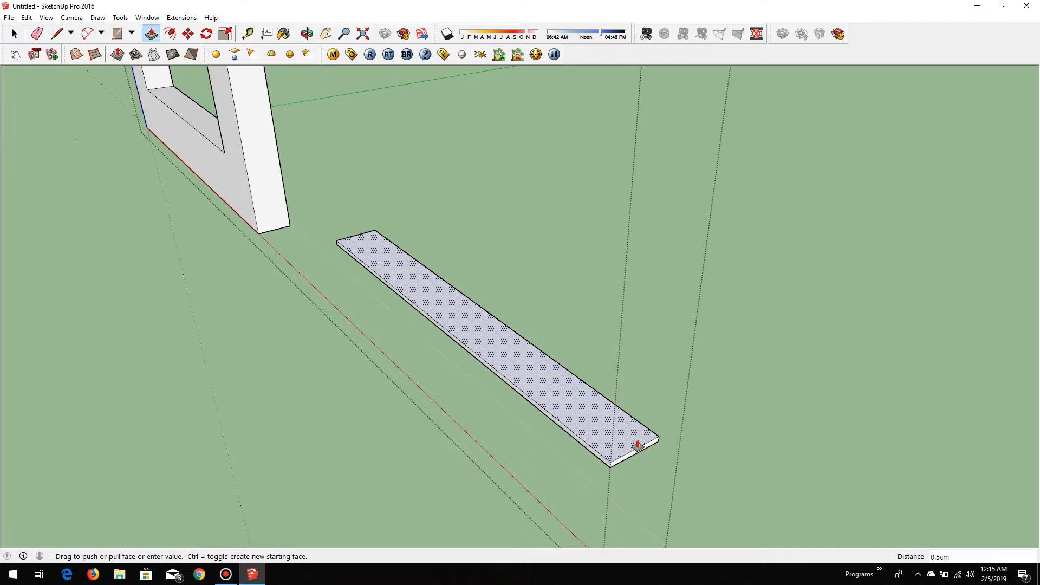
key(Return)
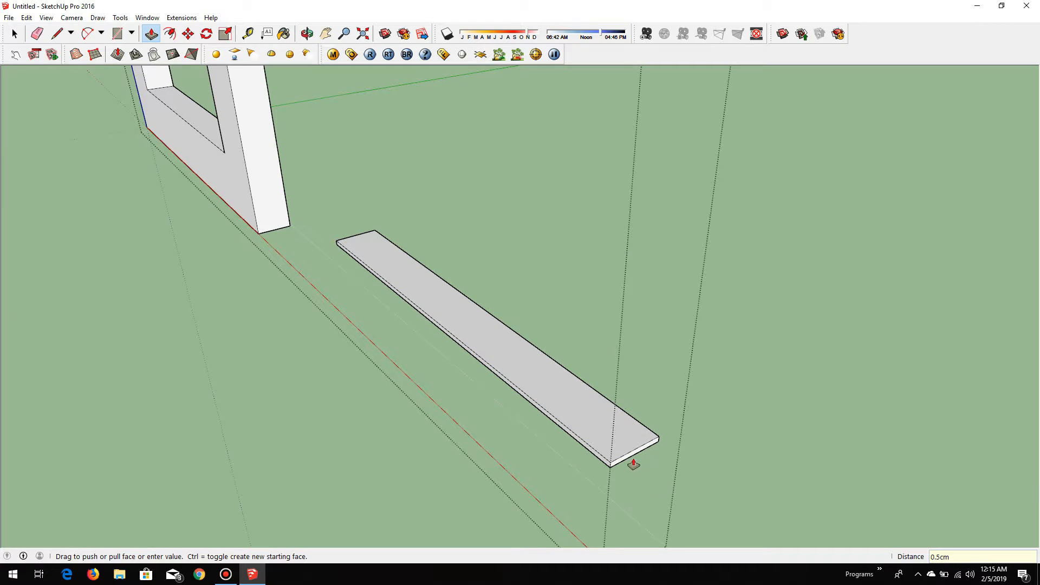
click(625, 454)
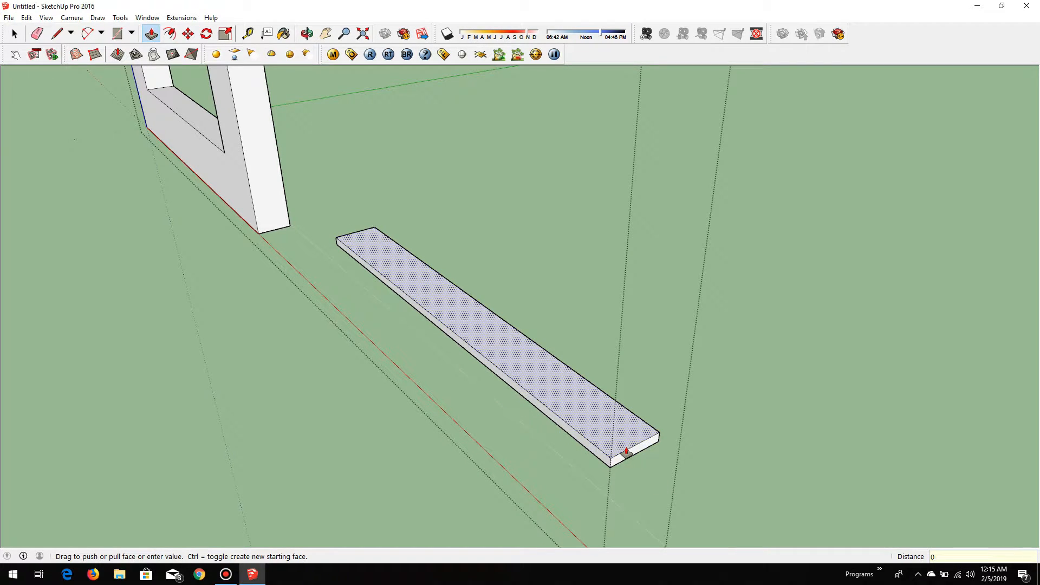
key(Return)
scroll(616, 482, down, 3)
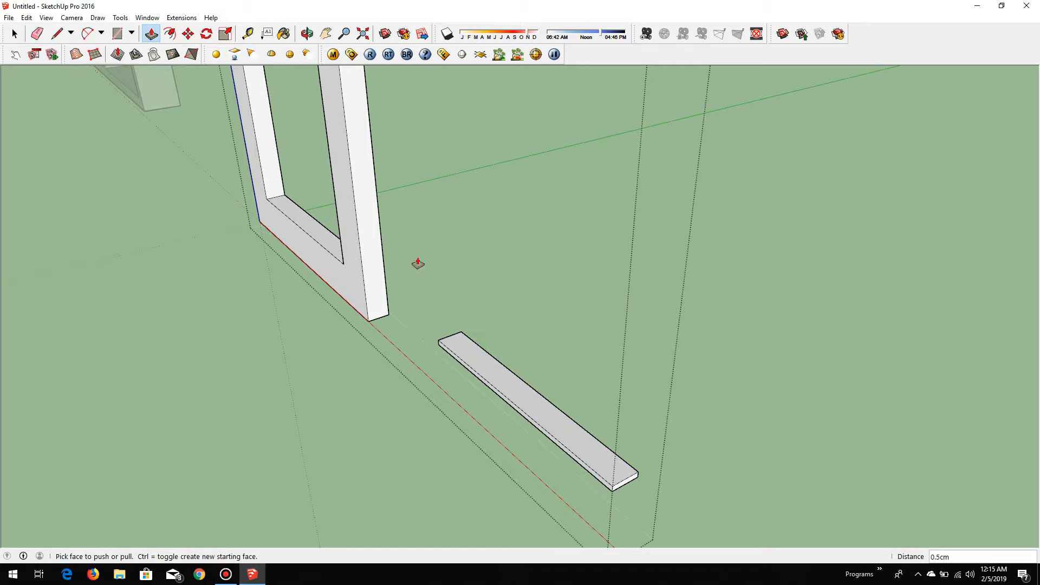
Measure the slat's thickness at its end corner
click(248, 34)
scroll(680, 443, up, 4)
scroll(607, 416, down, 3)
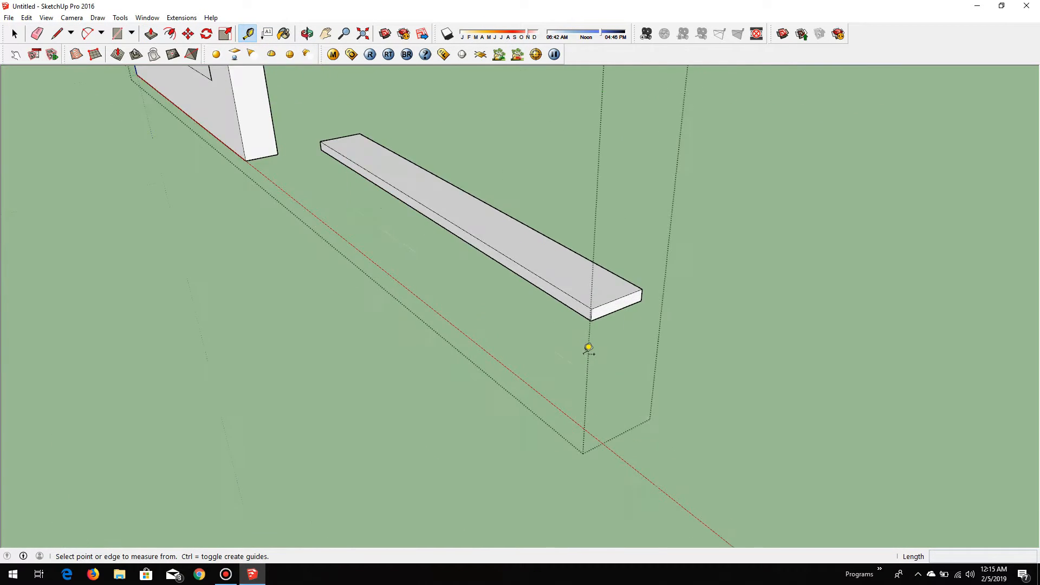
scroll(596, 297, up, 2)
scroll(596, 298, down, 2)
click(587, 302)
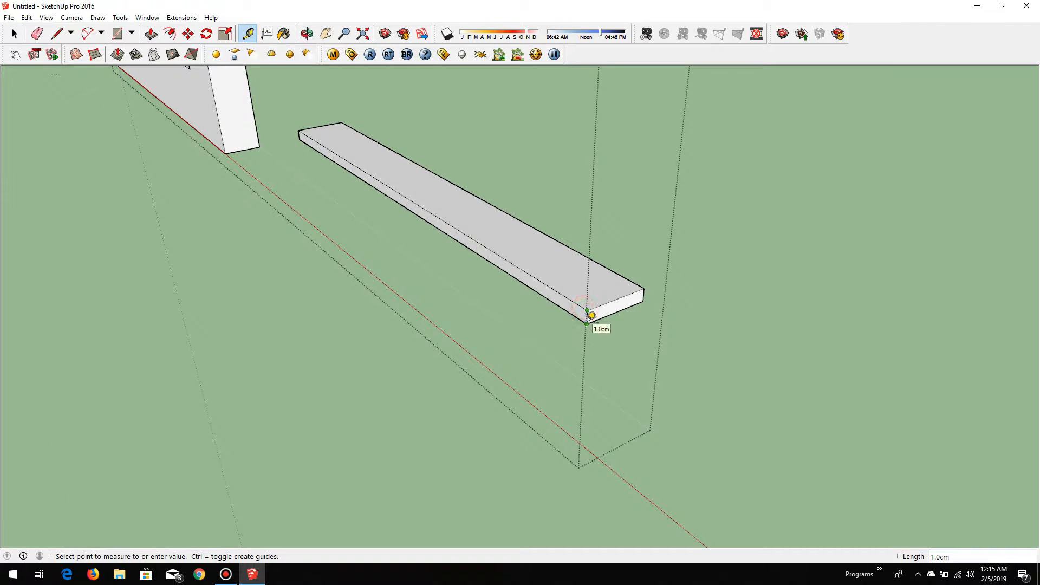
key(space)
Select all of the slat's geometry and make it a group
middle_drag(455, 256, 569, 309)
scroll(569, 310, down, 4)
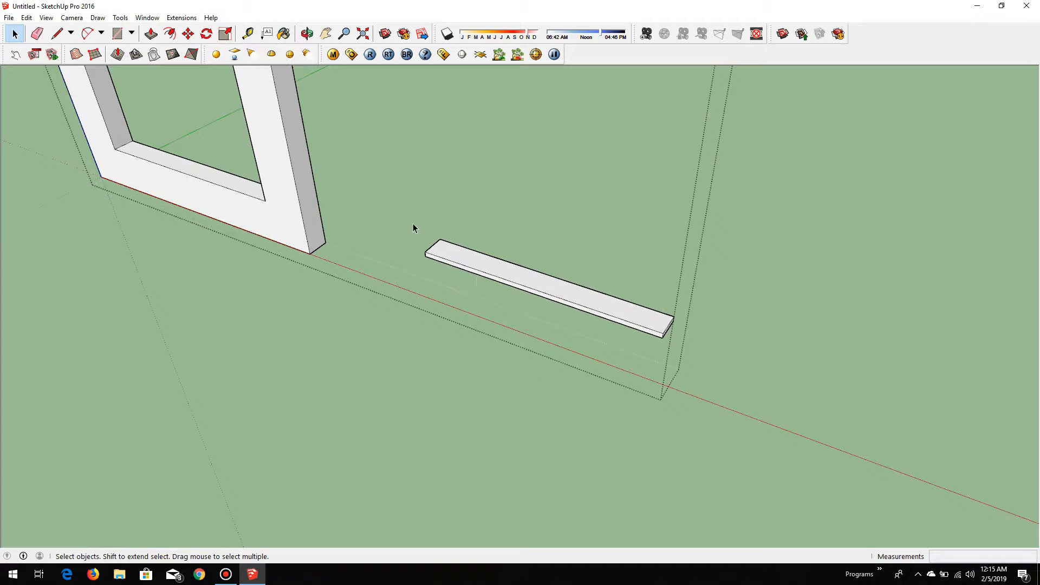
drag(412, 222, 721, 362)
scroll(550, 295, up, 2)
right_click(598, 290)
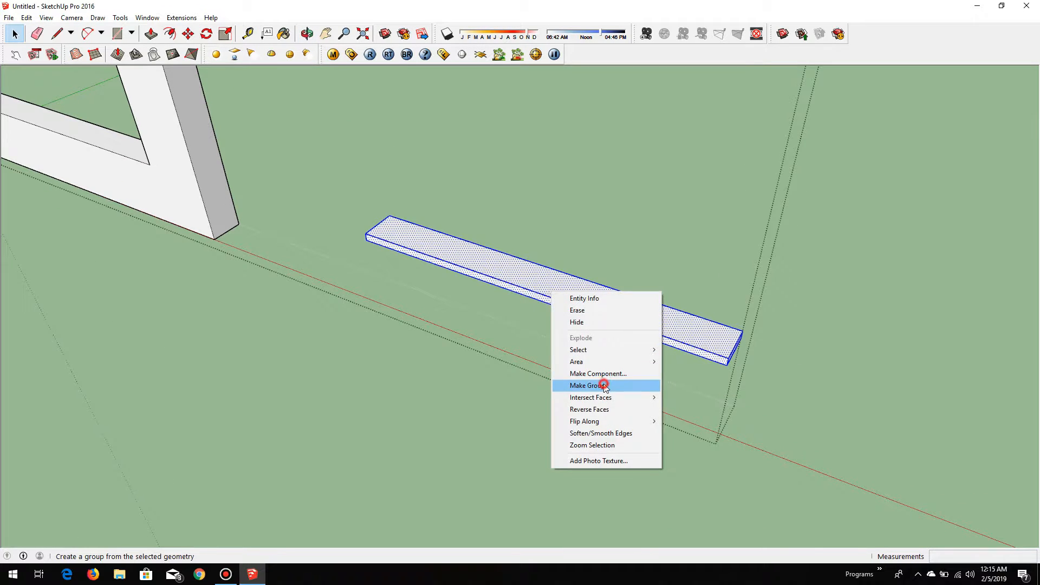
click(627, 383)
Rotate the slat group 90 degrees about its lengthwise axis so that it stands on edge
middle_drag(627, 383, 584, 359)
drag(702, 374, 664, 392)
key(m)
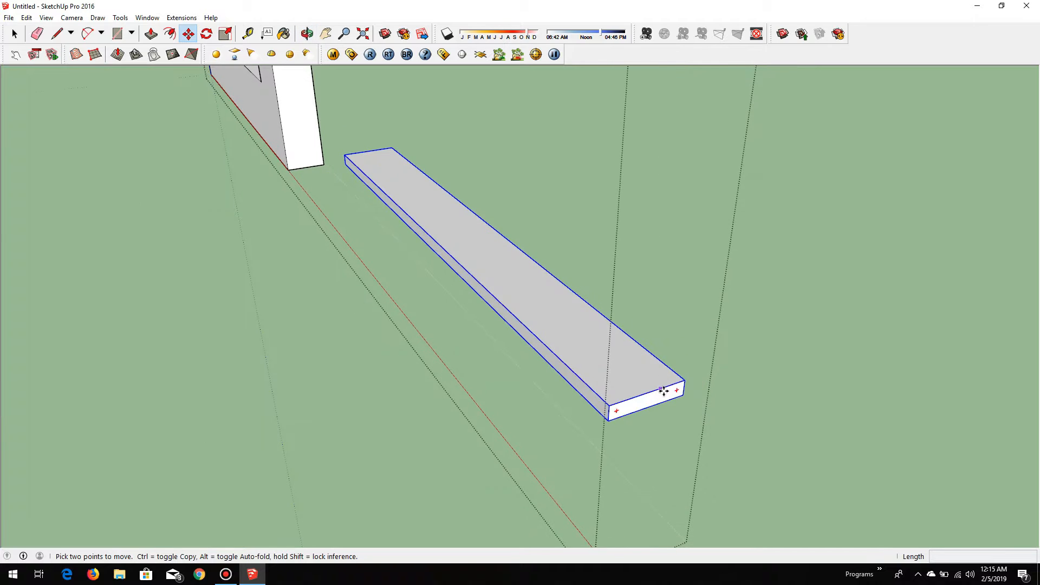
click(677, 390)
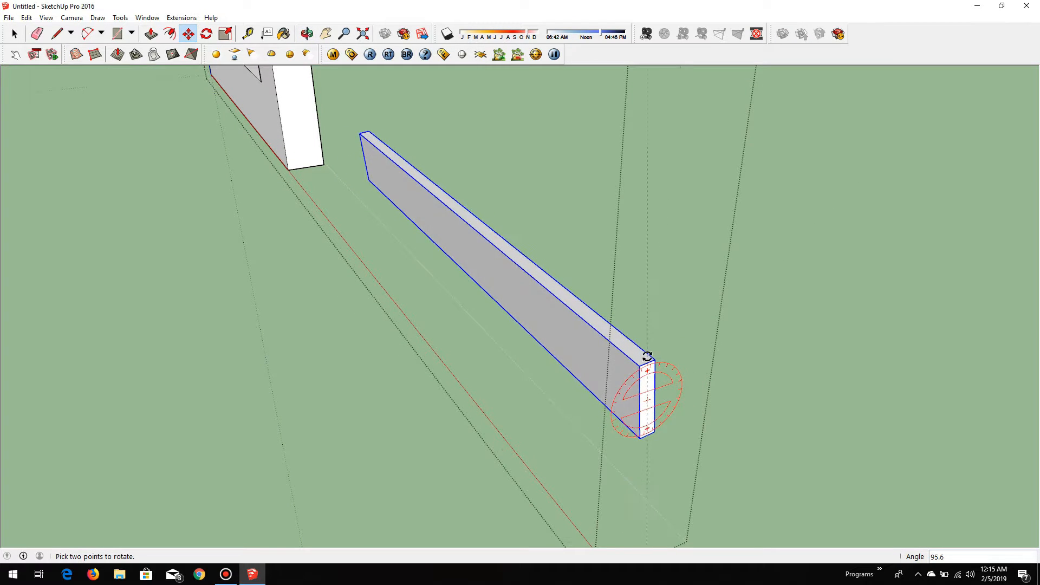
Move the upright slat into the bottom of the leaf opening and shift it about 1.4 cm back from the front edge
key(m)
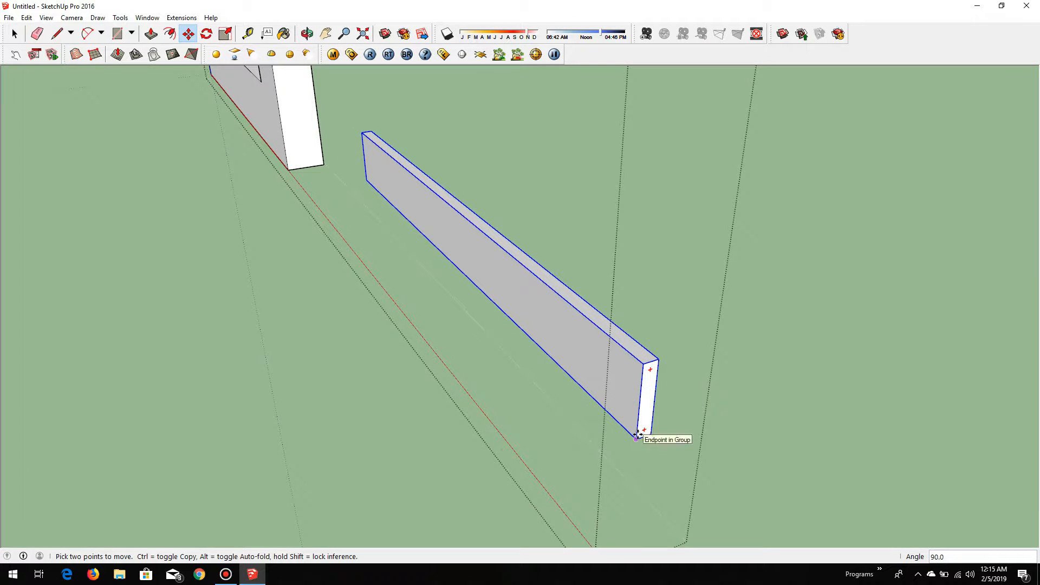
click(636, 439)
scroll(878, 473, down, 3)
scroll(478, 160, up, 5)
middle_drag(482, 168, 609, 236)
click(620, 359)
scroll(414, 179, up, 5)
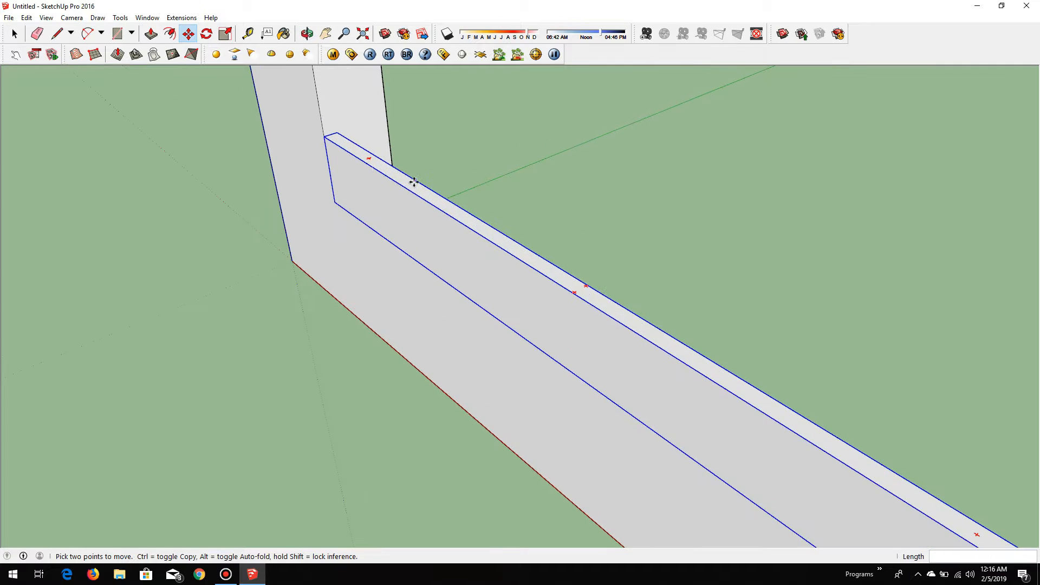
scroll(324, 124, down, 2)
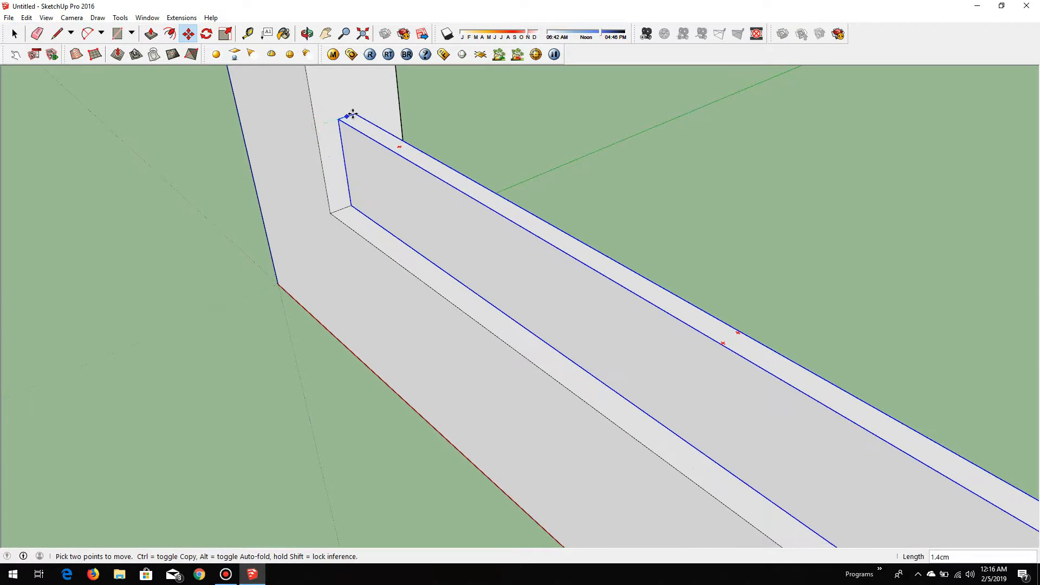
scroll(332, 181, down, 3)
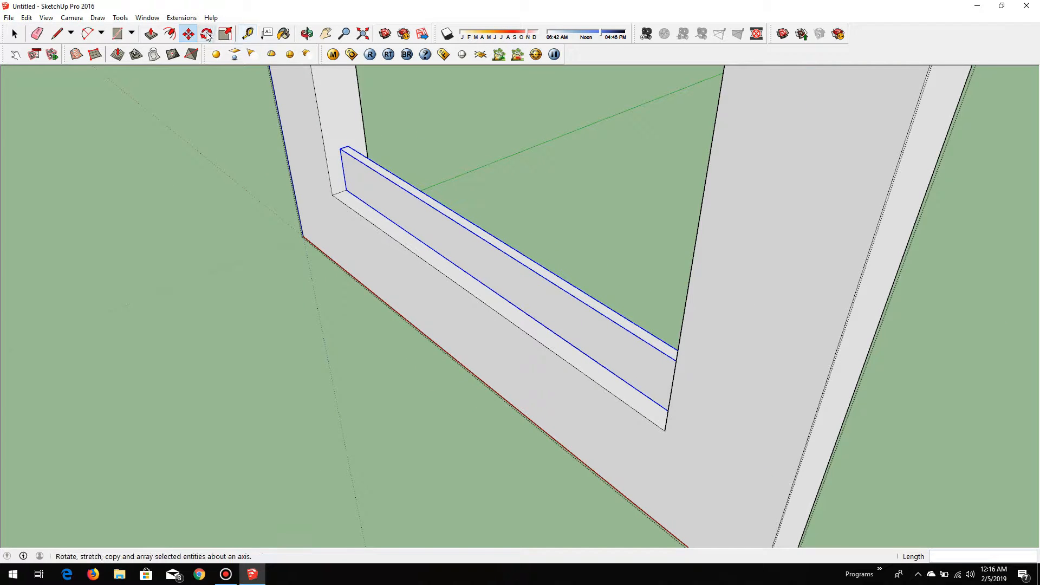
Rotate the slat about the midpoint of its end edge to tilt it like a louvre blade
click(206, 34)
scroll(334, 150, up, 3)
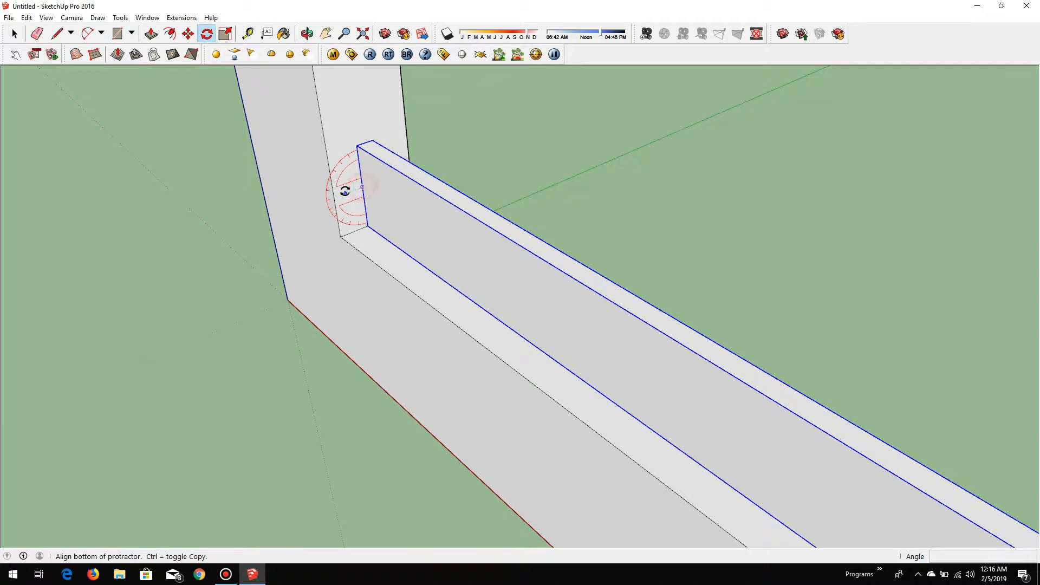
click(345, 192)
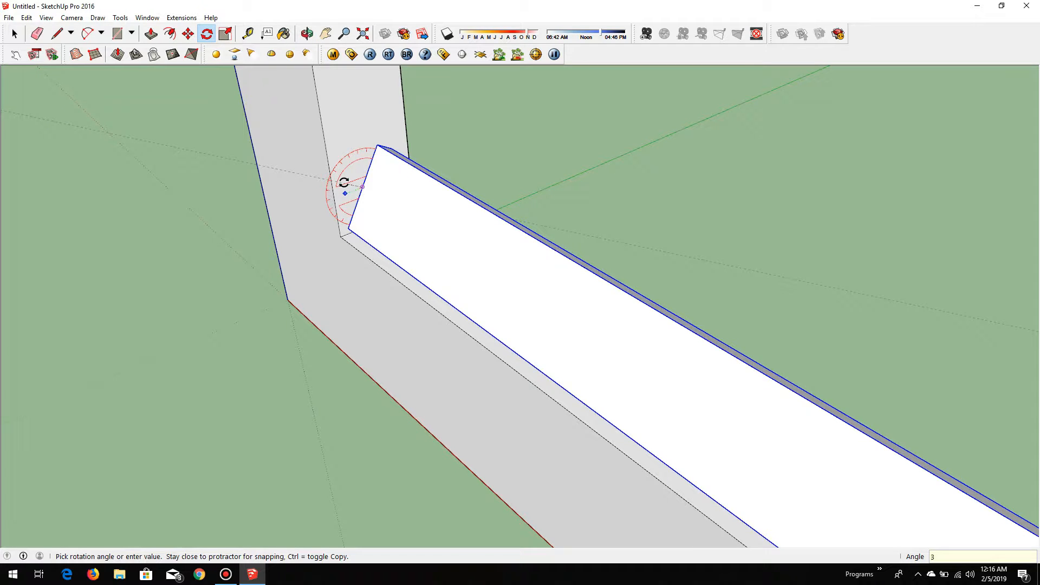
key(Return)
Tilt the louvre slat about 10 degrees further around the midpoint of its end edge
scroll(380, 238, down, 2)
scroll(385, 229, up, 3)
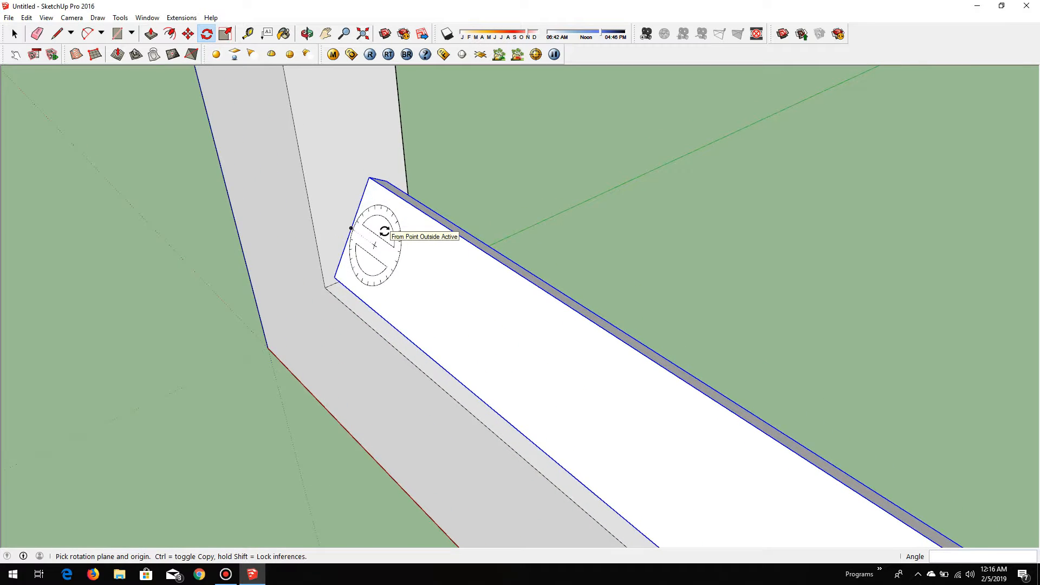
click(386, 132)
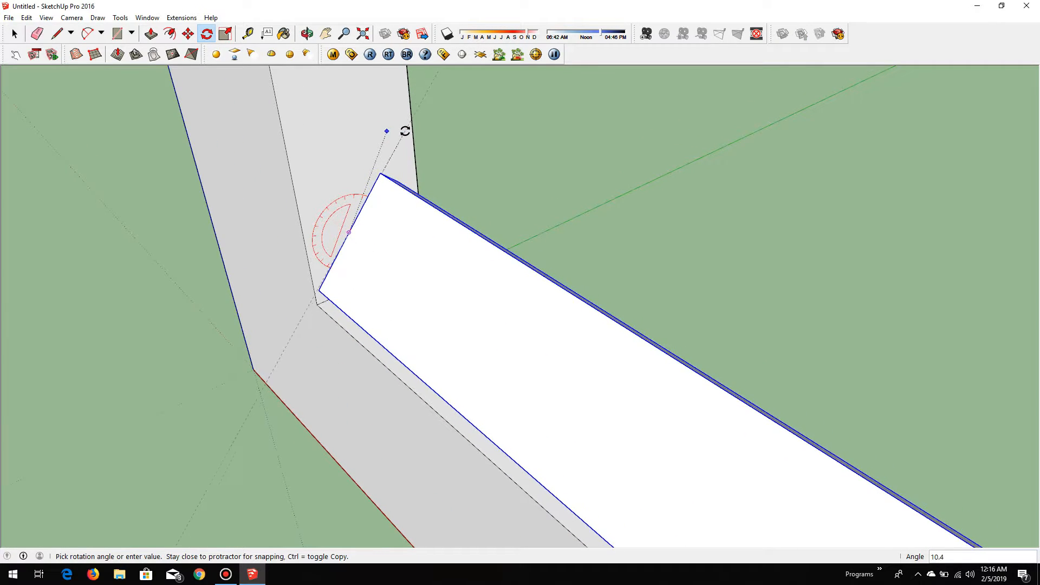
click(402, 130)
middle_drag(359, 294, 334, 260)
key(m)
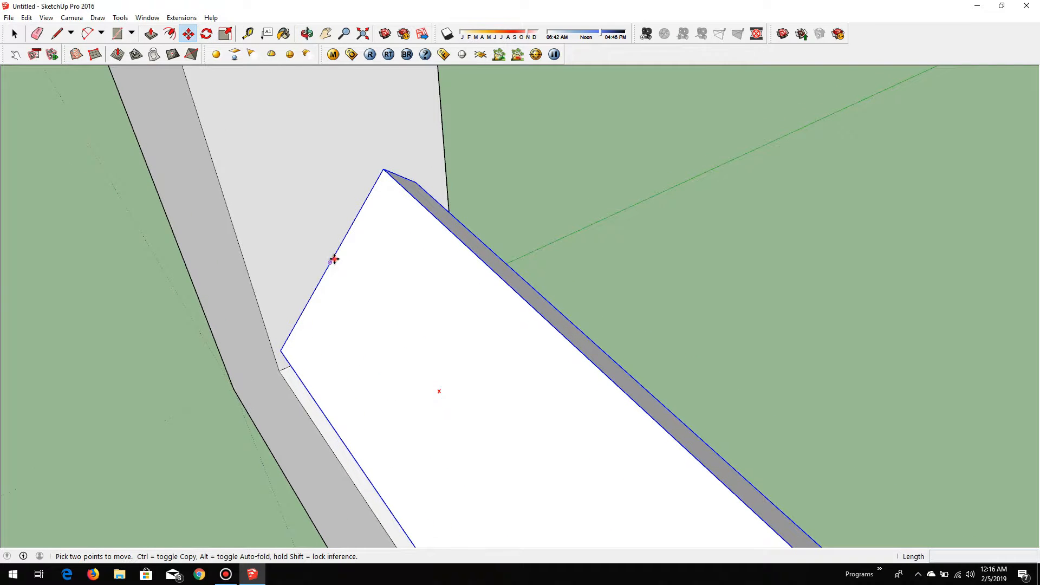
Shift the tilted slat slightly deeper into the leaf opening, using the midpoint of its end edge as base point
click(334, 260)
click(349, 253)
scroll(349, 253, down, 3)
middle_drag(395, 299, 499, 193)
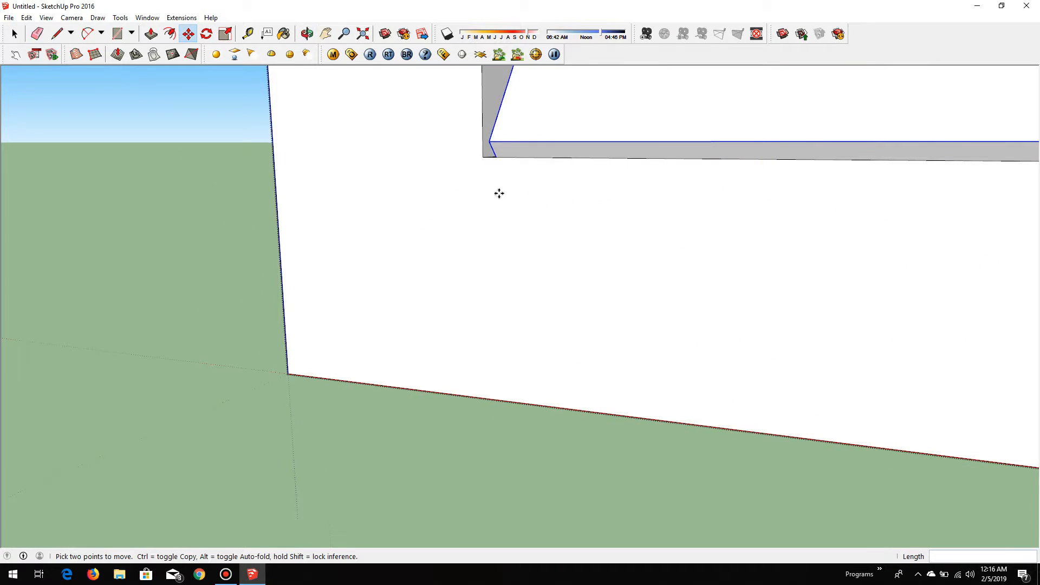
scroll(499, 192, down, 1)
shift+middle_drag(526, 133, 457, 209)
scroll(449, 208, up, 2)
middle_drag(428, 171, 258, 24)
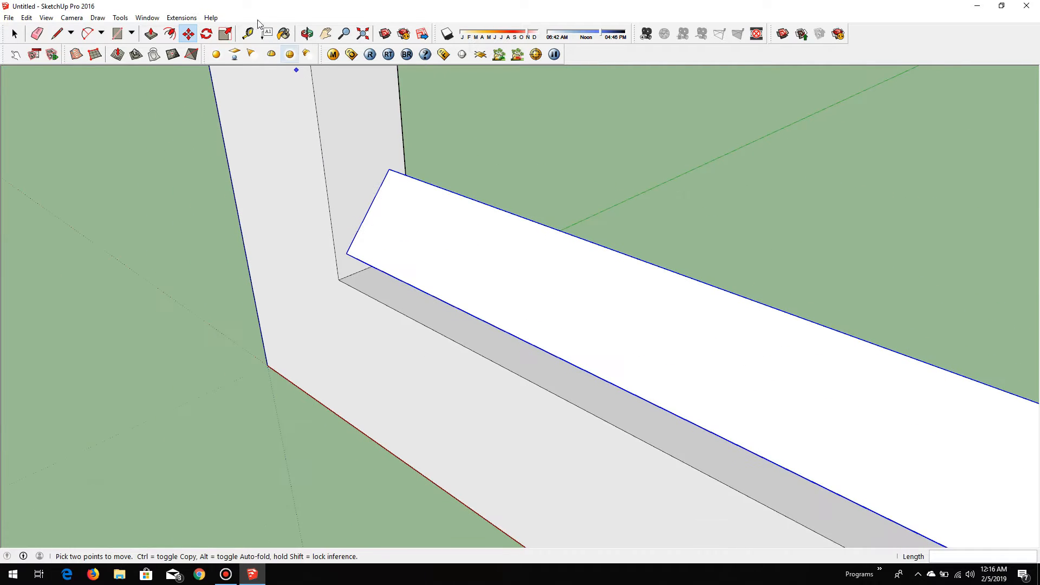
Rotate the slat about 4.3 degrees further around the midpoint of its end edge
click(207, 34)
scroll(363, 231, down, 3)
scroll(361, 213, up, 3)
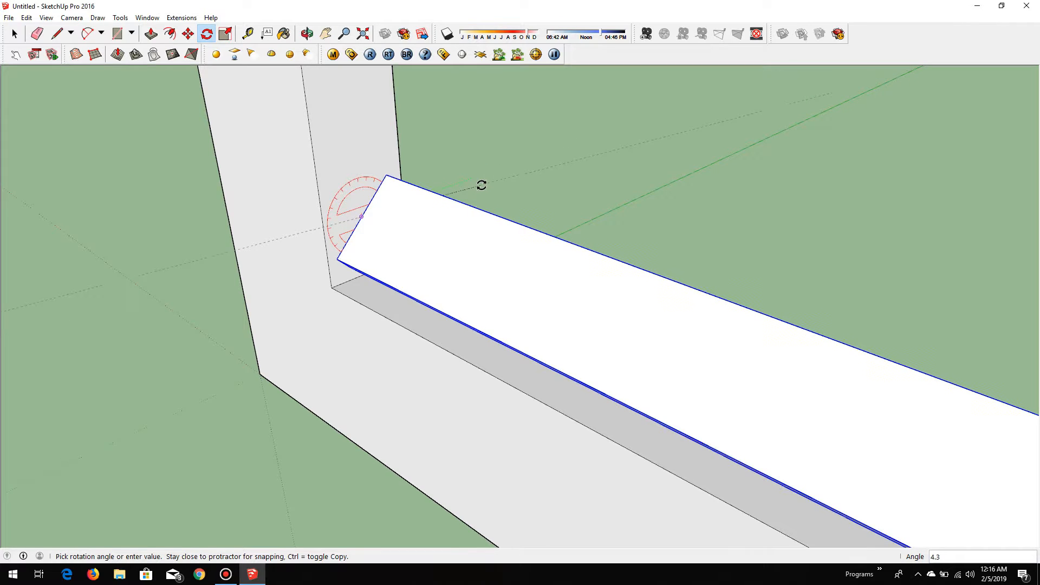
click(481, 184)
key(space)
Copy the tilted slat 3 cm straight up from its lower end corner
scroll(480, 184, down, 2)
scroll(400, 235, up, 1)
scroll(369, 250, up, 1)
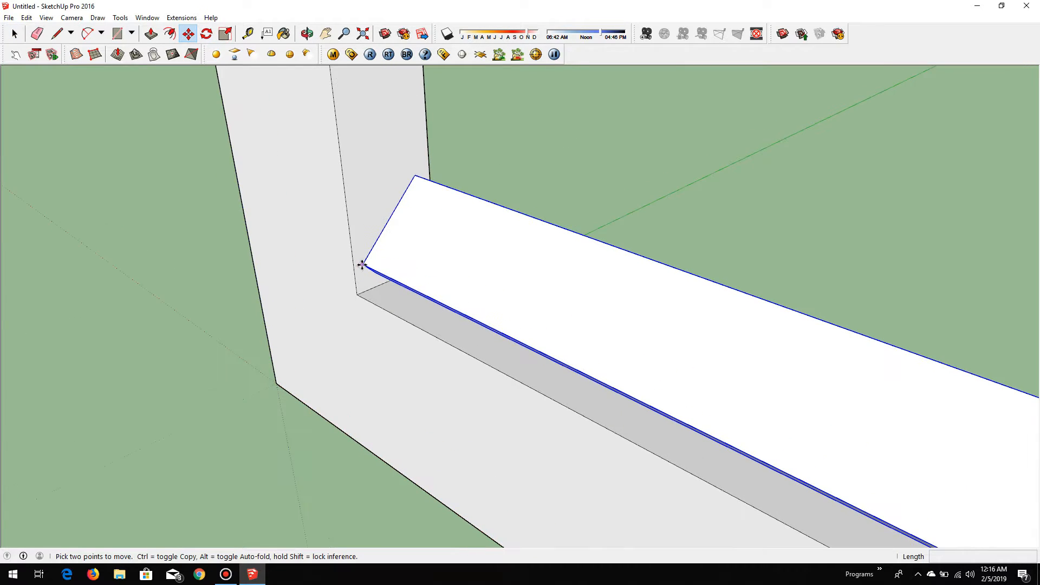
key(ctrl)
click(362, 267)
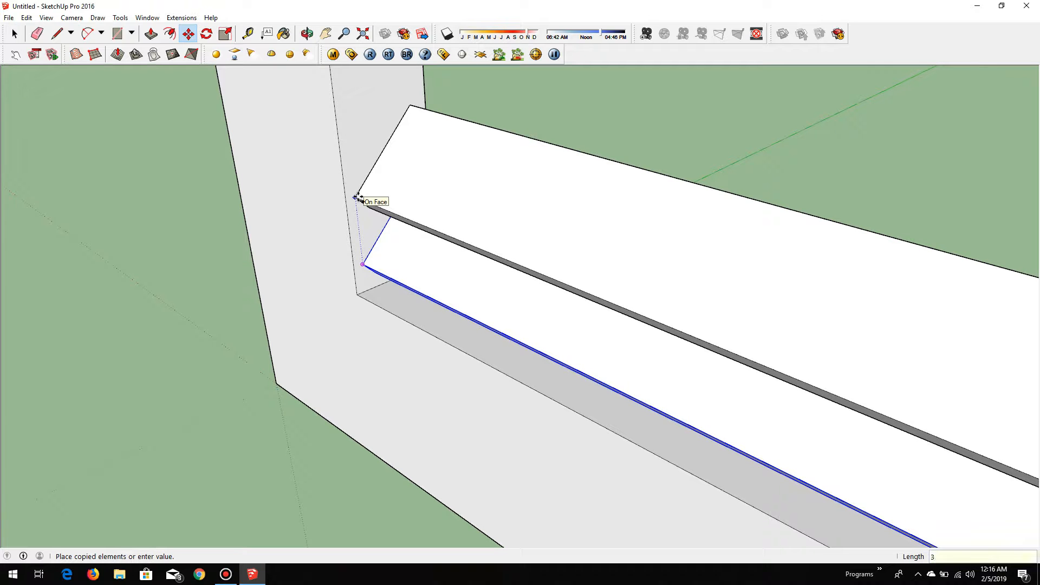
key(Return)
scroll(356, 203, down, 2)
key(space)
Raise the copied slat by another 2 cm above the bottom slat
middle_drag(571, 293, 780, 172)
scroll(780, 172, up, 1)
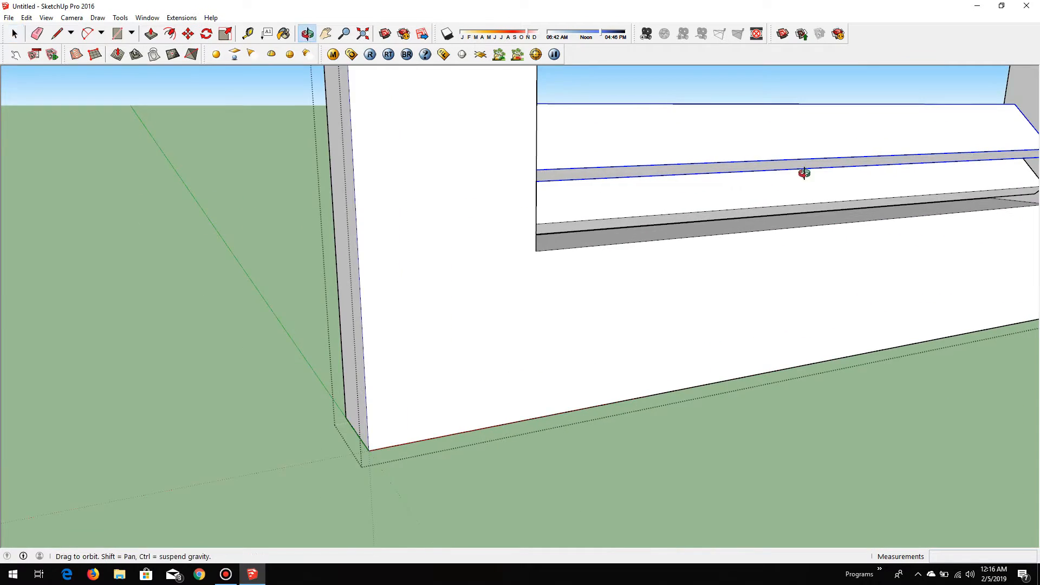
scroll(805, 173, down, 2)
middle_drag(596, 163, 996, 189)
scroll(681, 133, down, 2)
middle_drag(682, 132, 116, 214)
scroll(538, 246, up, 2)
middle_drag(444, 220, 209, 226)
scroll(210, 226, down, 1)
scroll(247, 200, up, 2)
key(m)
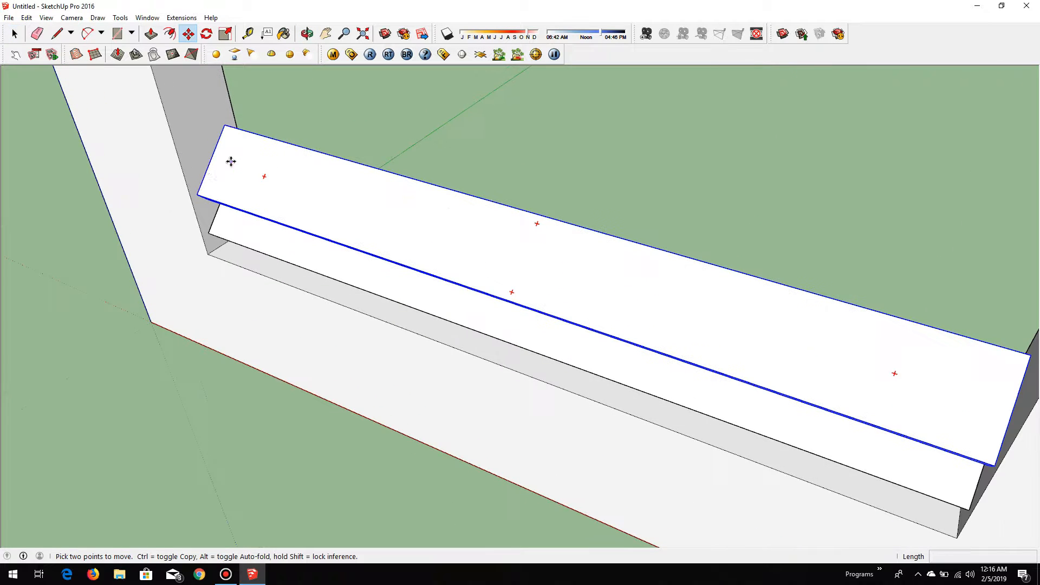
click(198, 191)
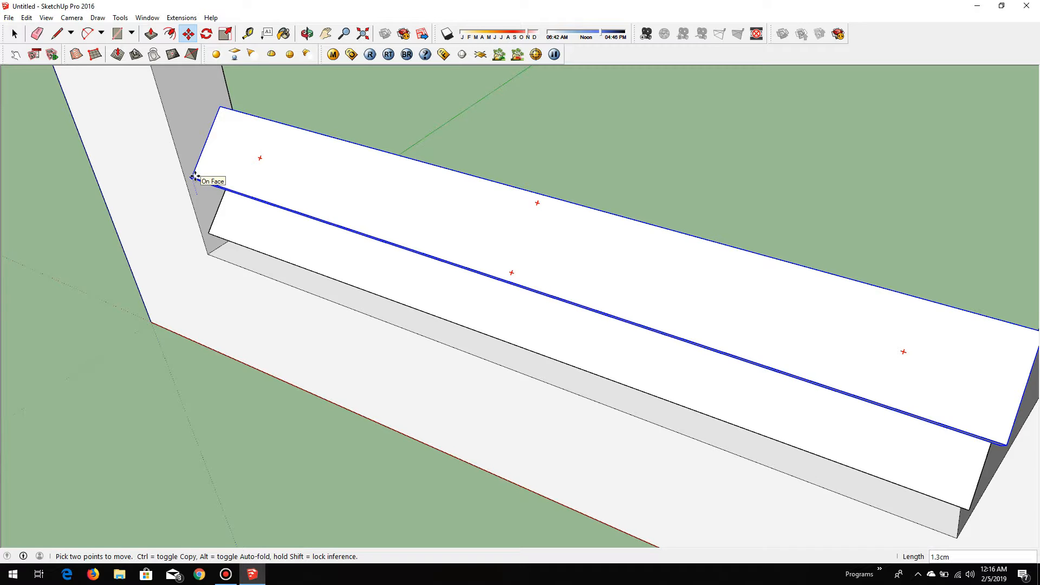
text(2)
key(Return)
key(space)
Copy the upper slat upward four times at 5 cm spacing, snapping from slat corner to slat corner
middle_drag(547, 239, 845, 295)
middle_drag(487, 260, 320, 188)
scroll(320, 188, up, 3)
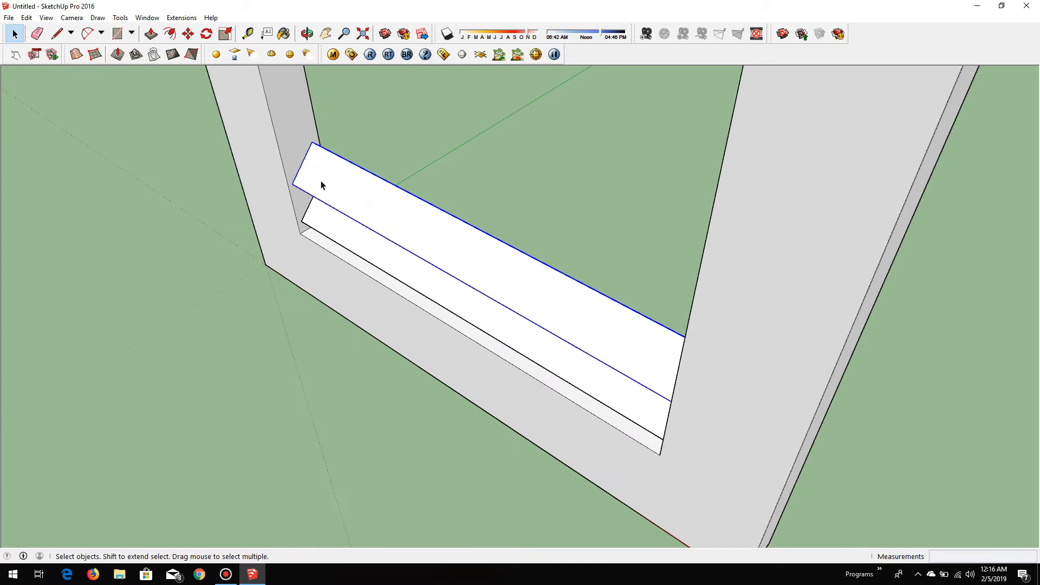
scroll(314, 206, up, 2)
key(m)
key(ctrl)
click(299, 238)
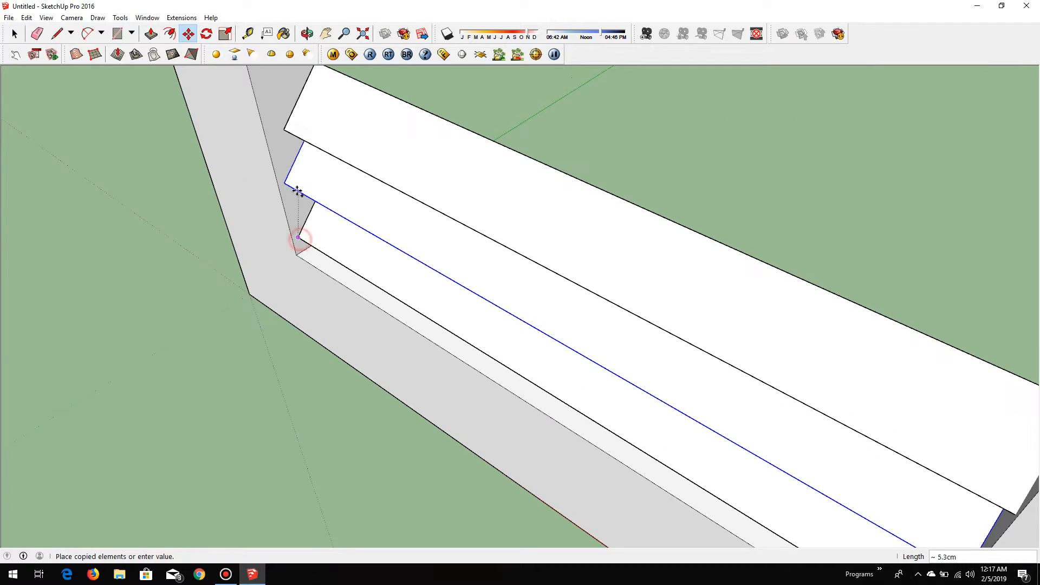
click(285, 184)
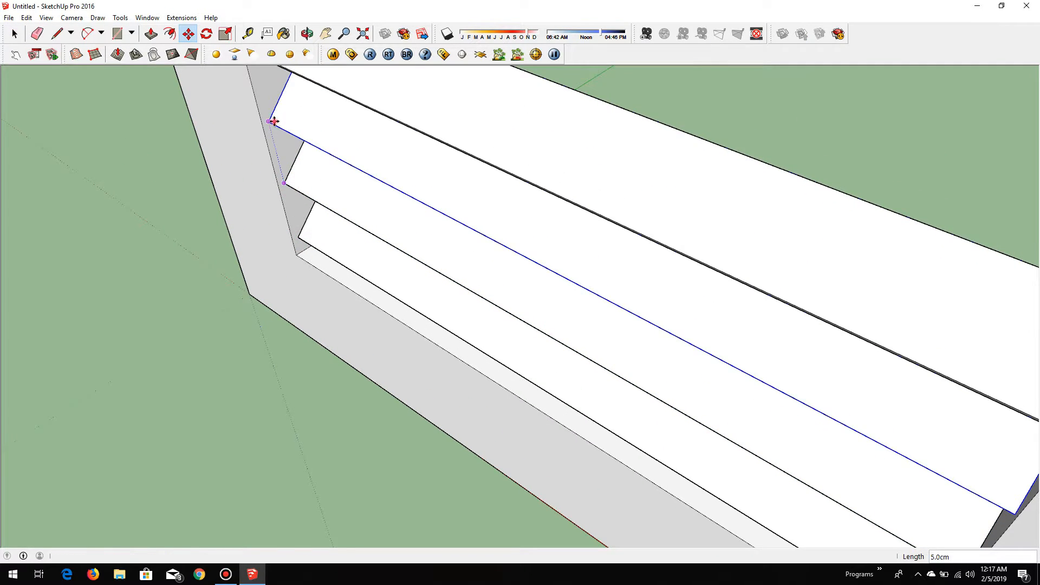
click(274, 121)
scroll(343, 325, down, 3)
scroll(318, 292, up, 5)
click(322, 308)
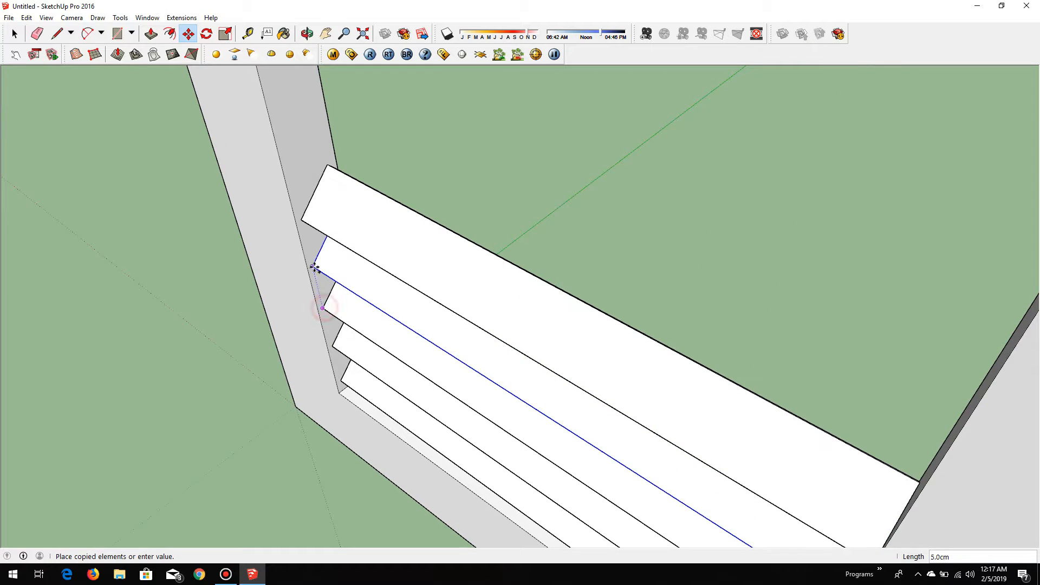
click(314, 267)
click(303, 221)
Copy the upper five slats 25 cm upward as a set, and repeat the copy with the new five
key(space)
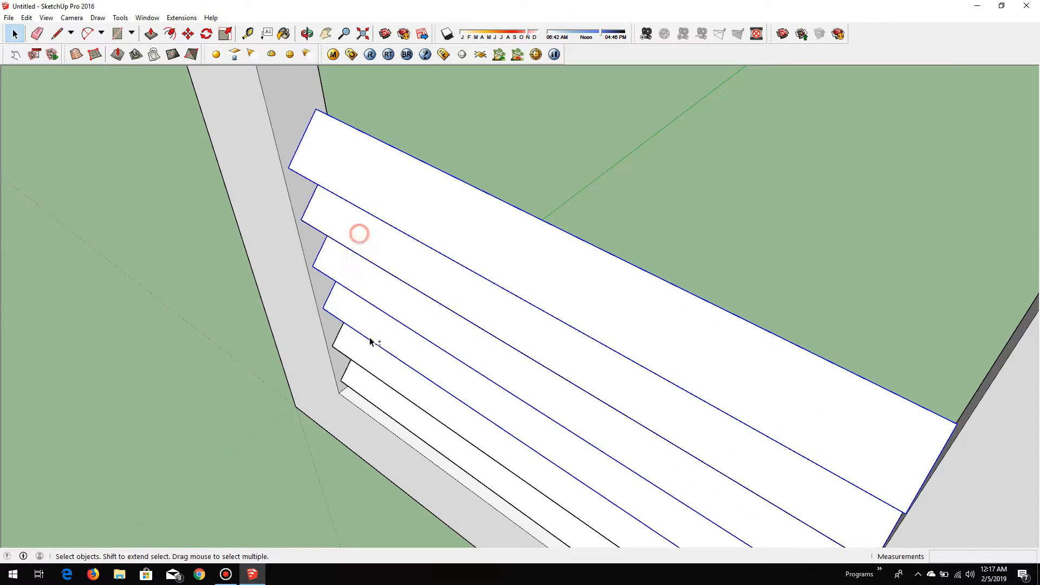
click(343, 381)
click(291, 168)
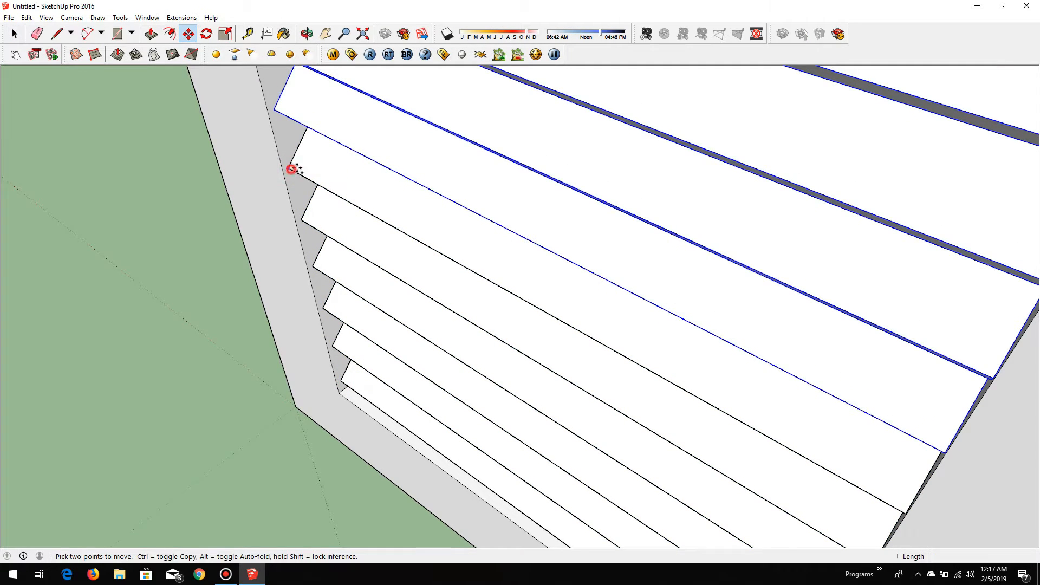
click(293, 170)
scroll(402, 371, down, 5)
scroll(286, 295, up, 8)
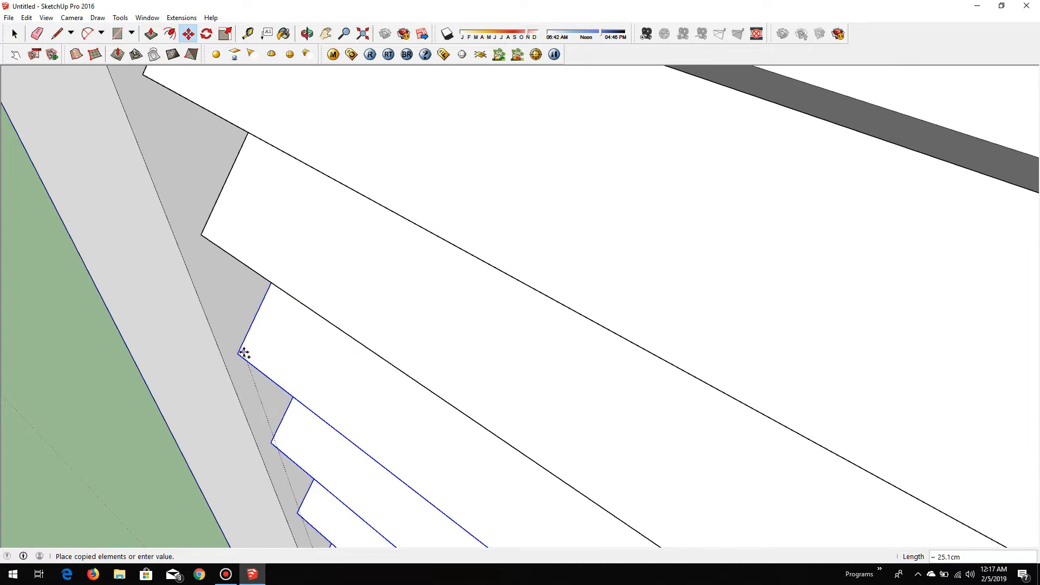
click(239, 352)
Continue the louvre stack up the leaf opening with three more five-slat copies at 25 cm intervals
click(239, 353)
scroll(363, 353, down, 5)
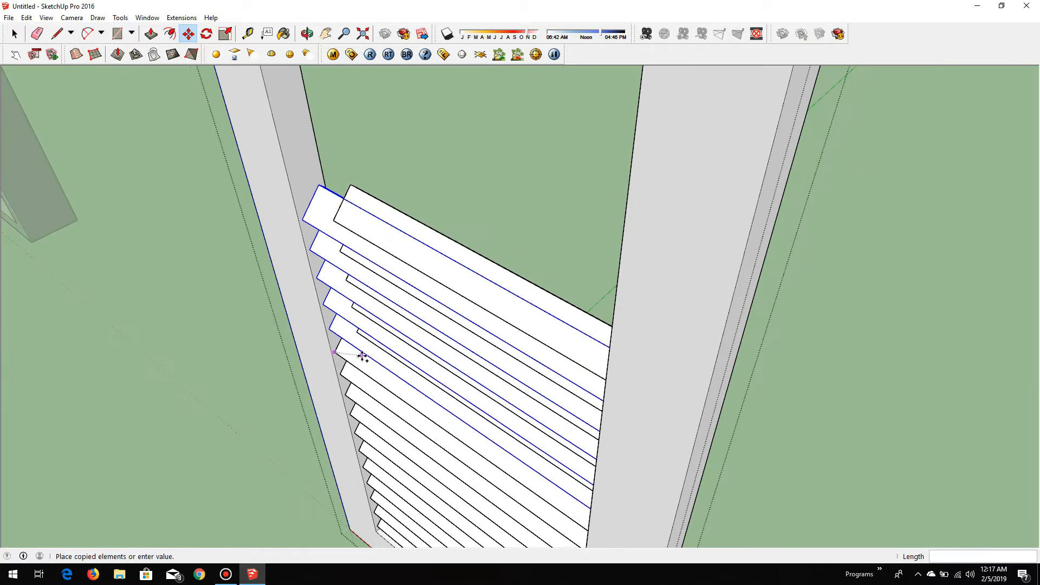
click(307, 223)
scroll(332, 225, up, 3)
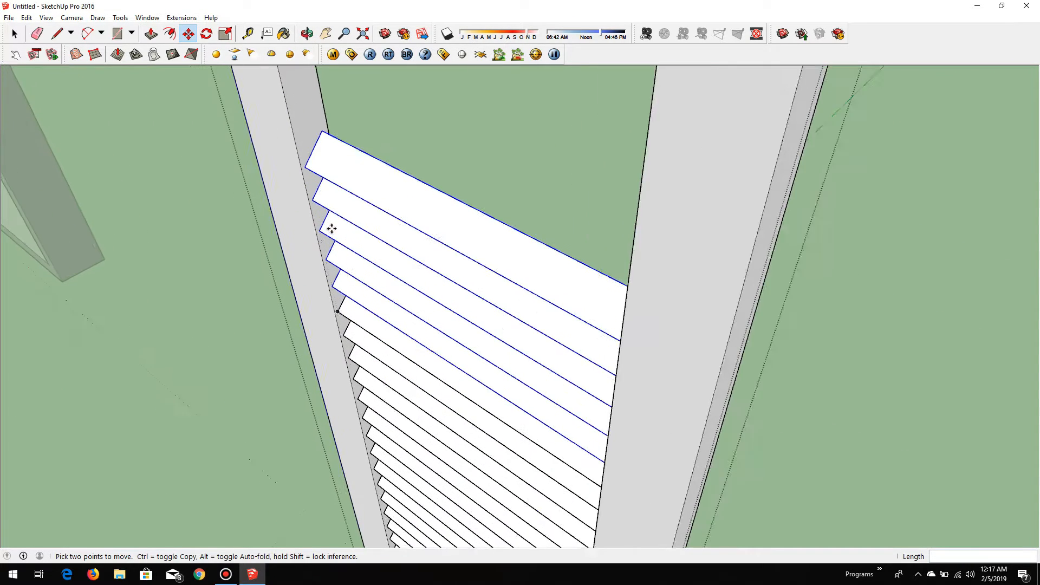
click(344, 335)
scroll(344, 334, down, 3)
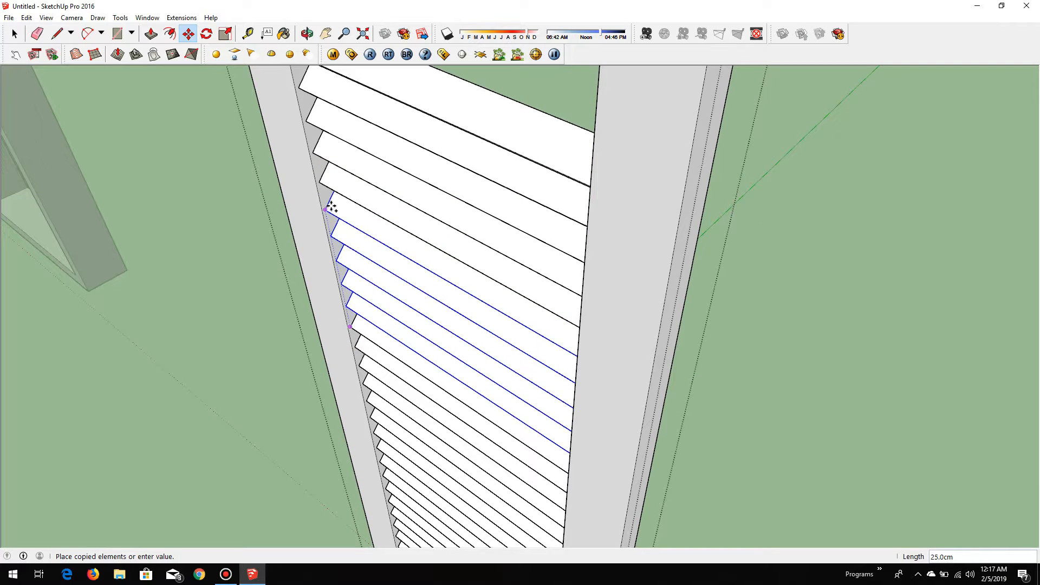
click(332, 204)
scroll(338, 212, up, 3)
scroll(343, 216, up, 2)
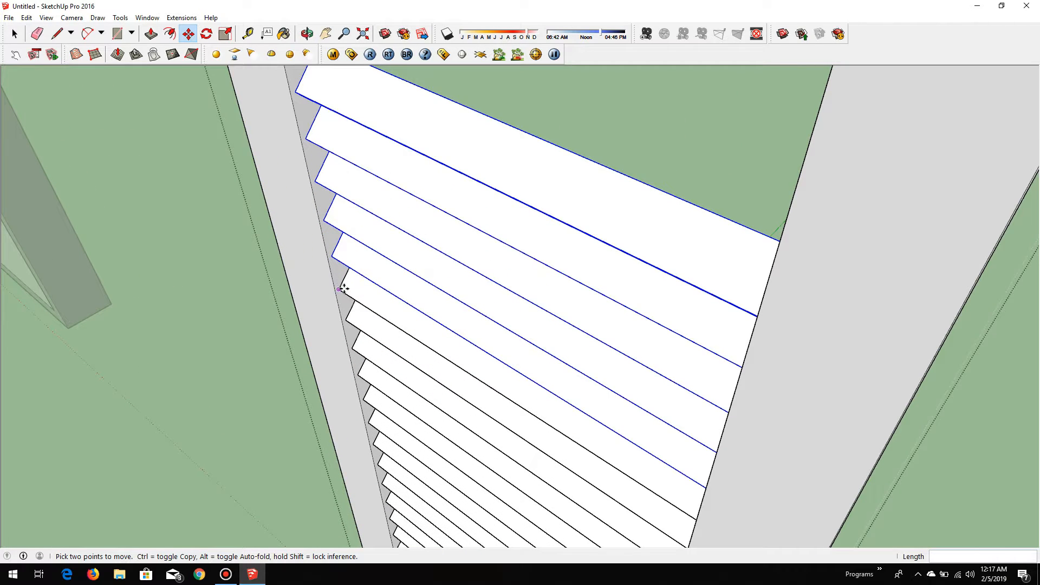
click(341, 290)
scroll(341, 290, down, 3)
scroll(340, 198, up, 2)
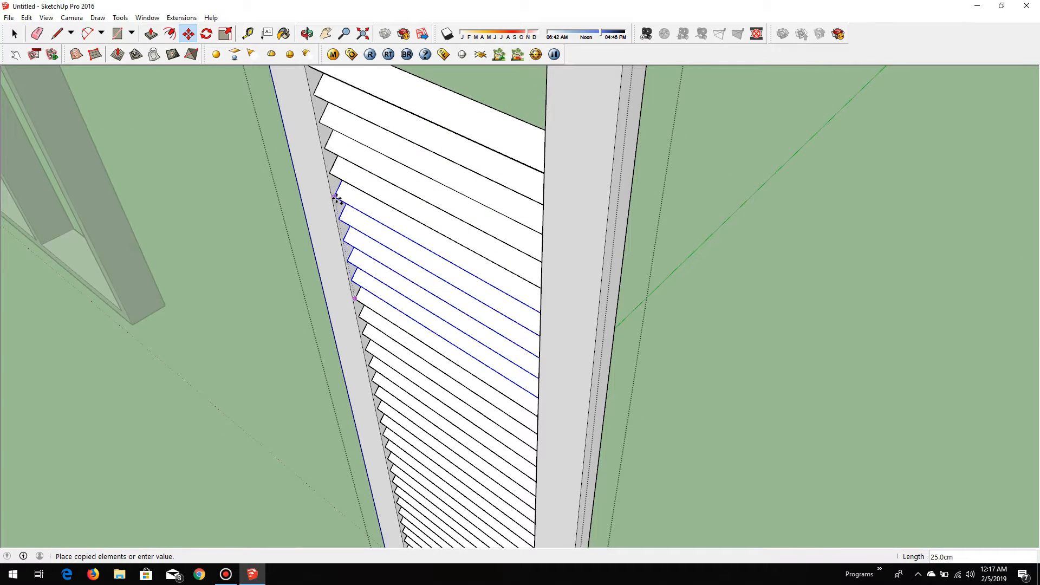
click(337, 199)
Add two more sets of five slats, each 25 cm higher, near the top of the leaf opening
scroll(337, 199, down, 3)
scroll(383, 285, up, 4)
scroll(387, 400, down, 2)
scroll(394, 390, up, 2)
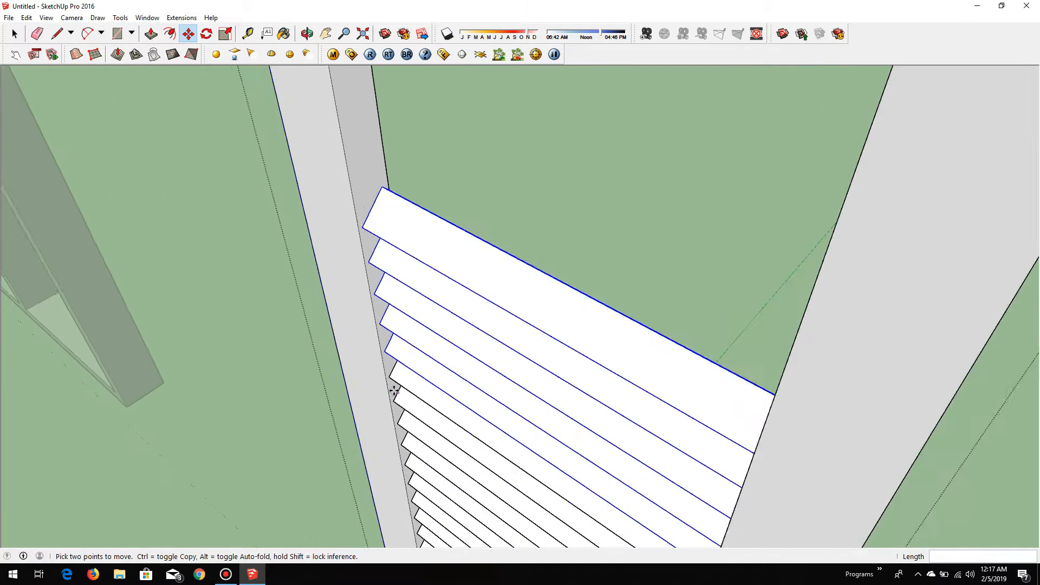
scroll(395, 385, up, 2)
click(390, 374)
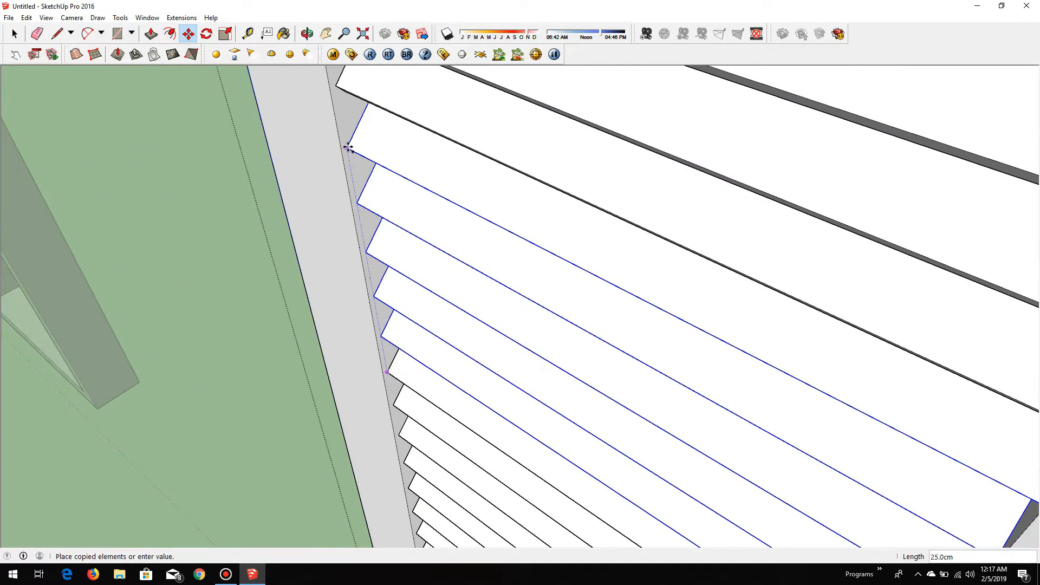
click(349, 145)
scroll(423, 352, down, 3)
scroll(401, 240, up, 3)
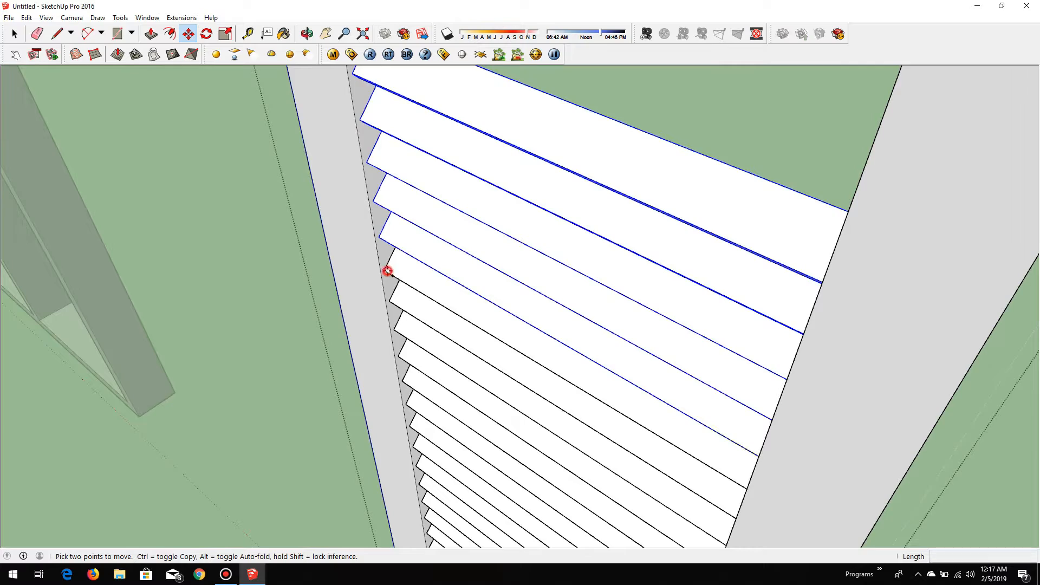
click(388, 271)
scroll(388, 271, down, 3)
click(375, 166)
scroll(394, 204, up, 3)
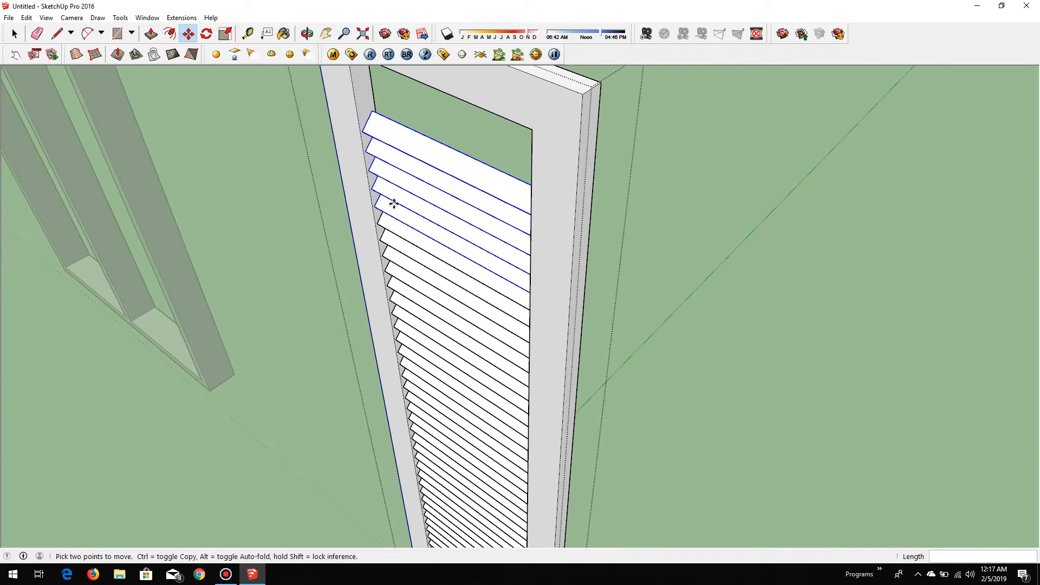
Copy the topmost slat upward at 5 cm spacing until the leaf opening is filled, and leave the leaf group
key(space)
click(385, 132)
scroll(385, 132, up, 2)
key(m)
scroll(424, 290, down, 2)
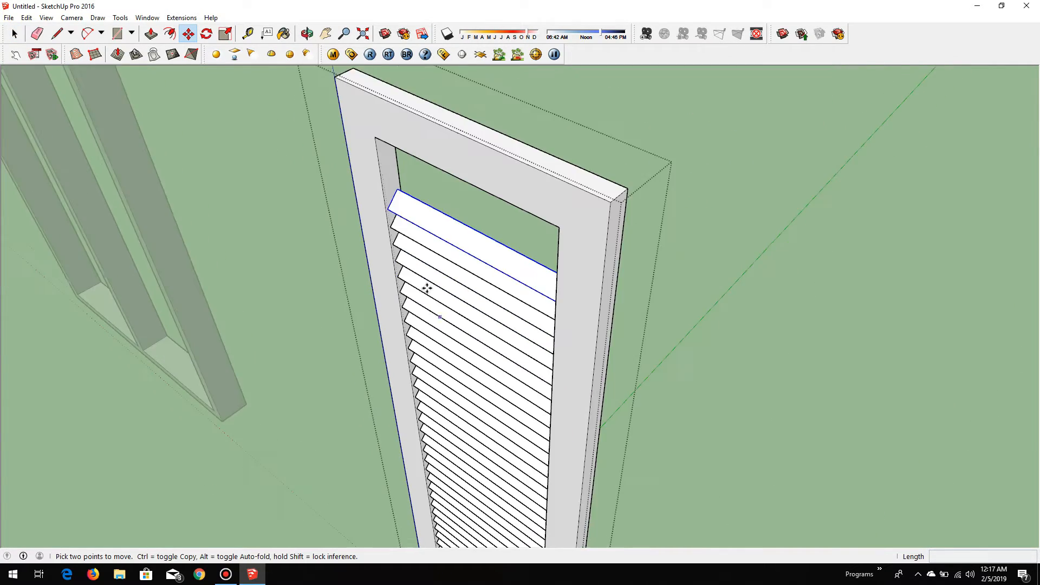
scroll(395, 241, up, 3)
scroll(392, 252, up, 2)
key(ctrl)
click(393, 259)
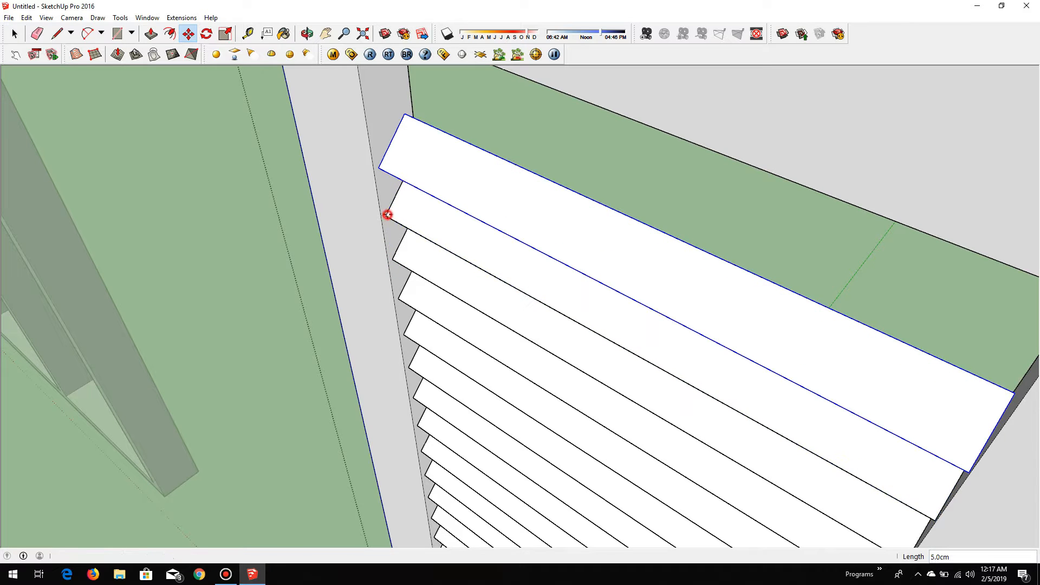
click(387, 217)
click(380, 168)
scroll(412, 239, down, 2)
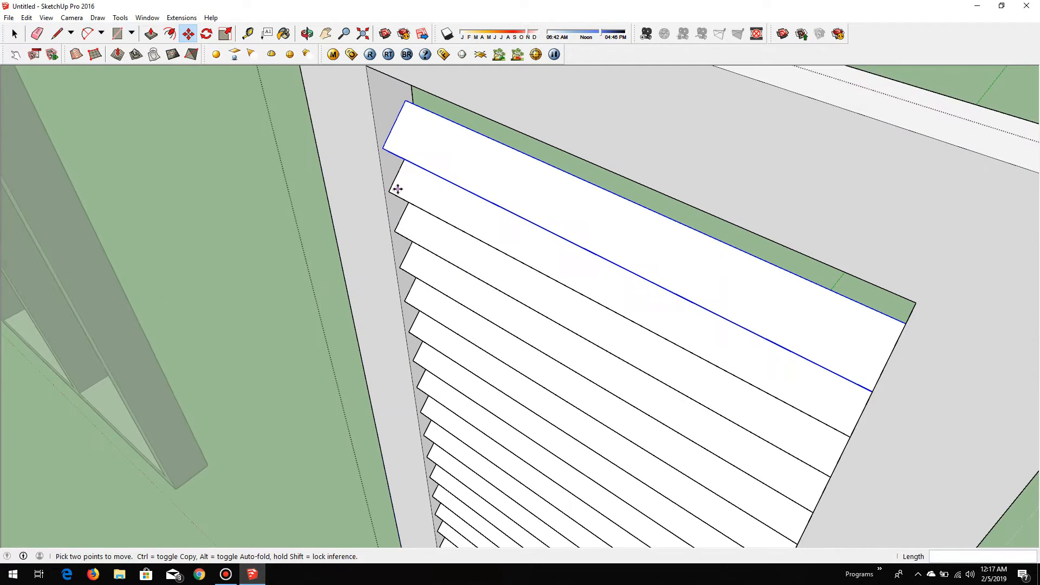
scroll(397, 191, up, 1)
click(382, 143)
scroll(416, 203, down, 5)
key(space)
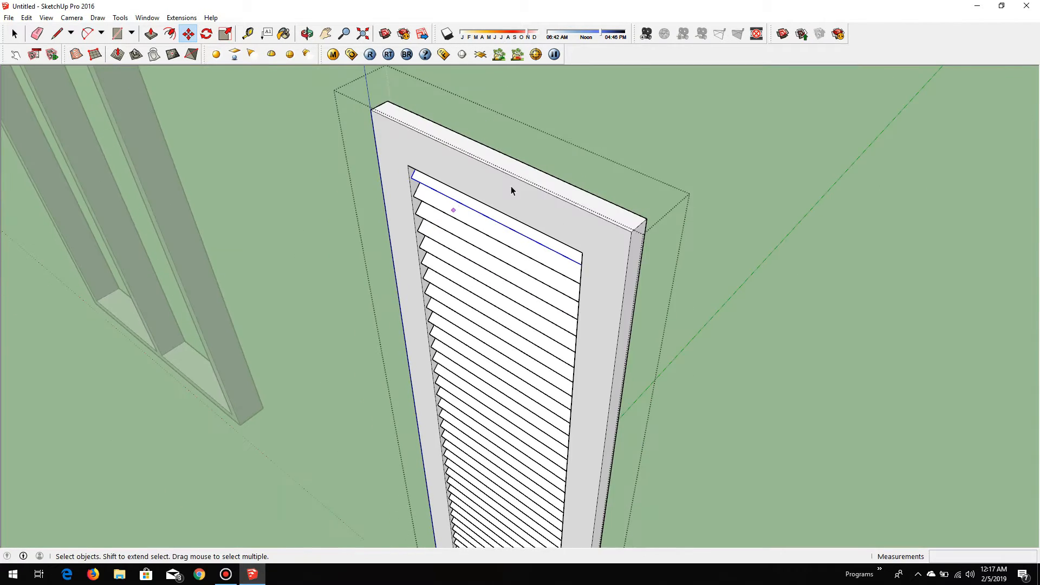
click(569, 125)
Move the finished louvre leaf by its lower corner into the left opening of the two-panel frame
scroll(566, 139, down, 4)
middle_drag(492, 335, 576, 354)
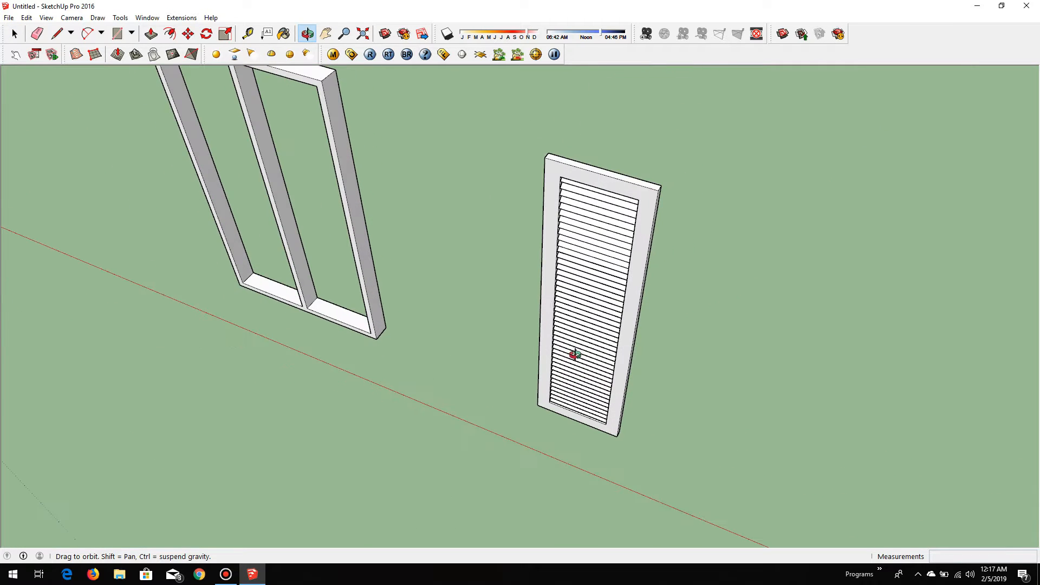
drag(492, 125, 696, 455)
scroll(595, 220, up, 2)
right_click(594, 219)
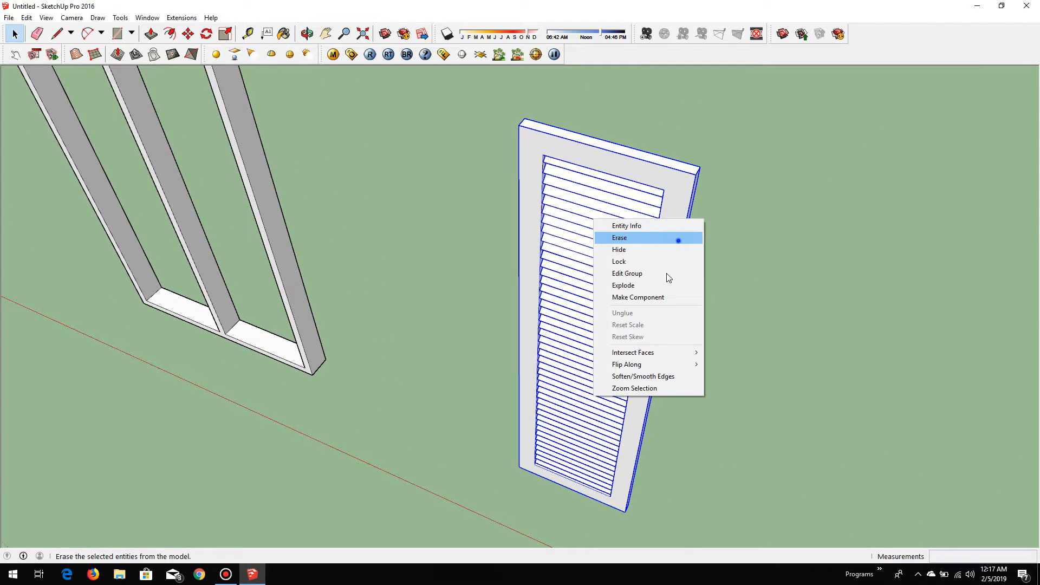
click(675, 225)
scroll(596, 358, up, 3)
key(m)
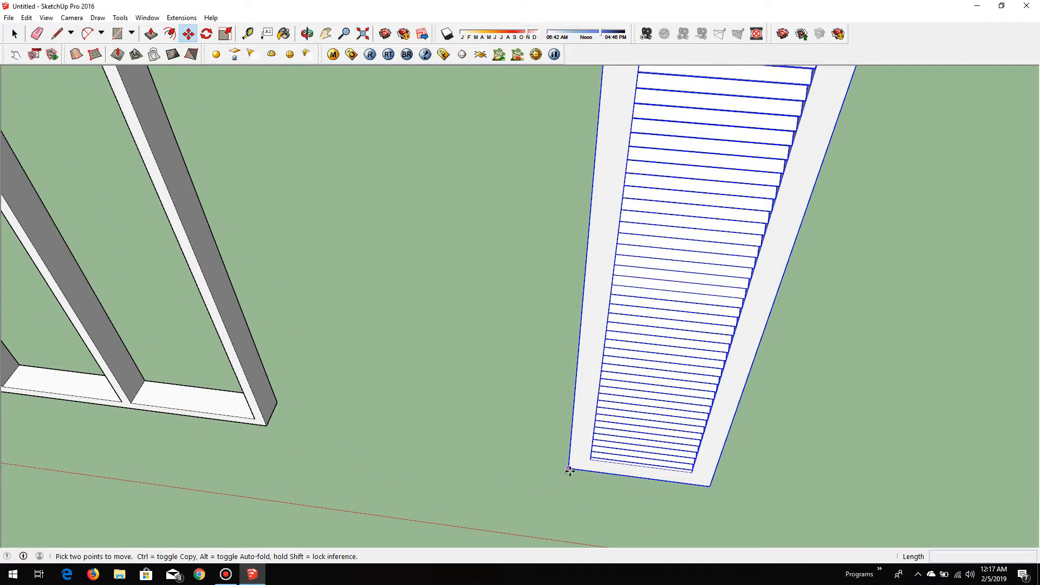
click(570, 470)
scroll(325, 386, down, 4)
scroll(406, 344, up, 6)
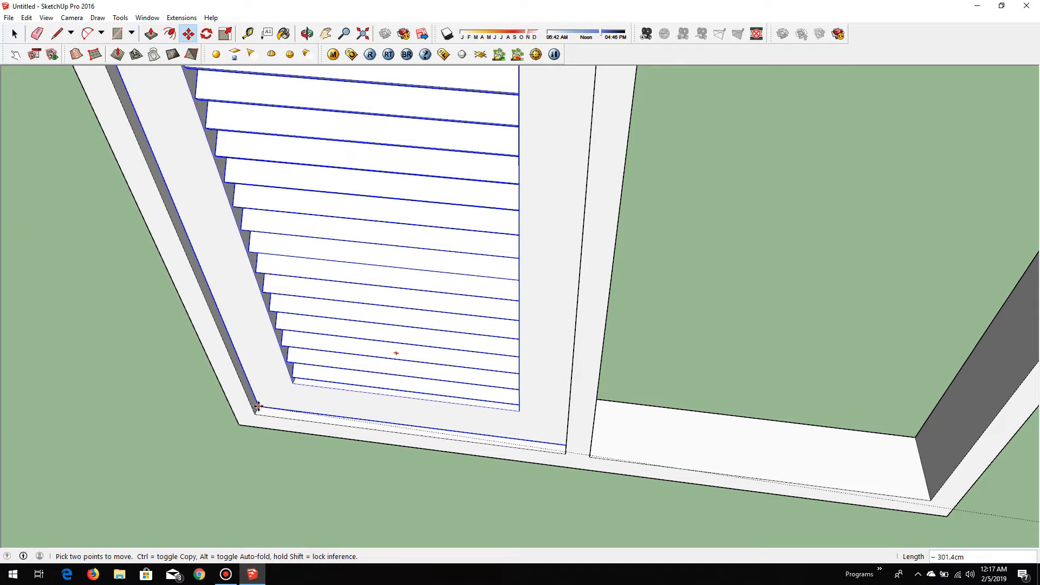
click(259, 406)
Copy the louvre leaf 72.5 cm along the red axis into the frame's right opening and clear the selection
scroll(255, 407, up, 2)
scroll(603, 414, down, 3)
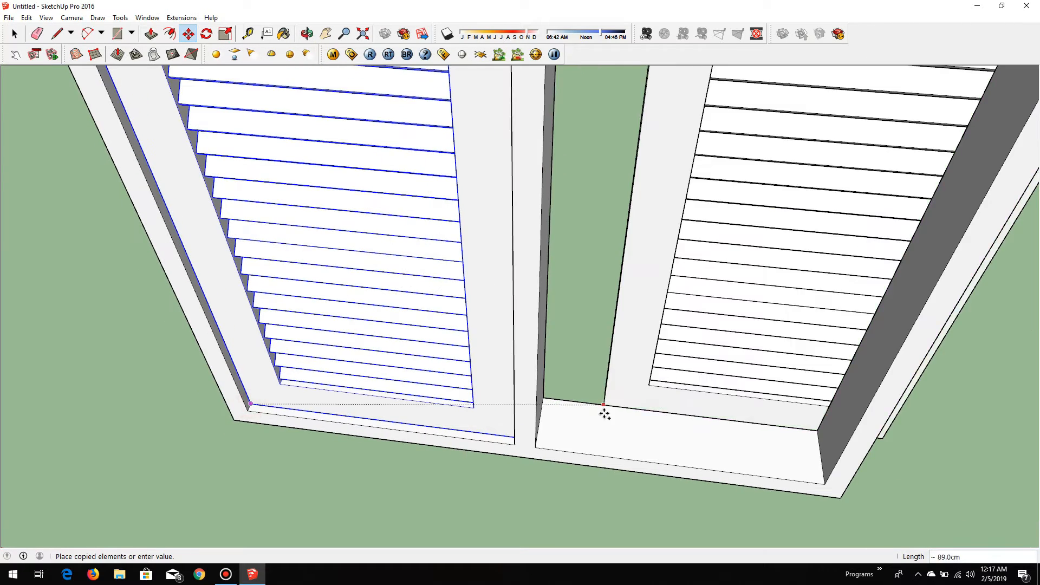
scroll(535, 453, up, 3)
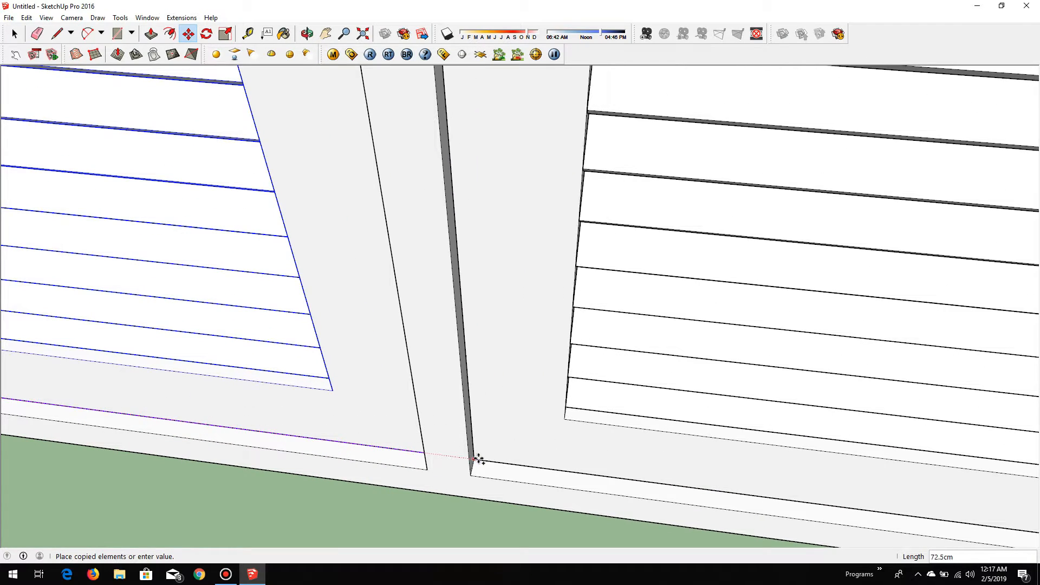
click(478, 458)
scroll(510, 464, down, 4)
key(space)
click(821, 443)
scroll(505, 432, down, 3)
middle_drag(505, 432, 707, 189)
middle_drag(511, 410, 623, 414)
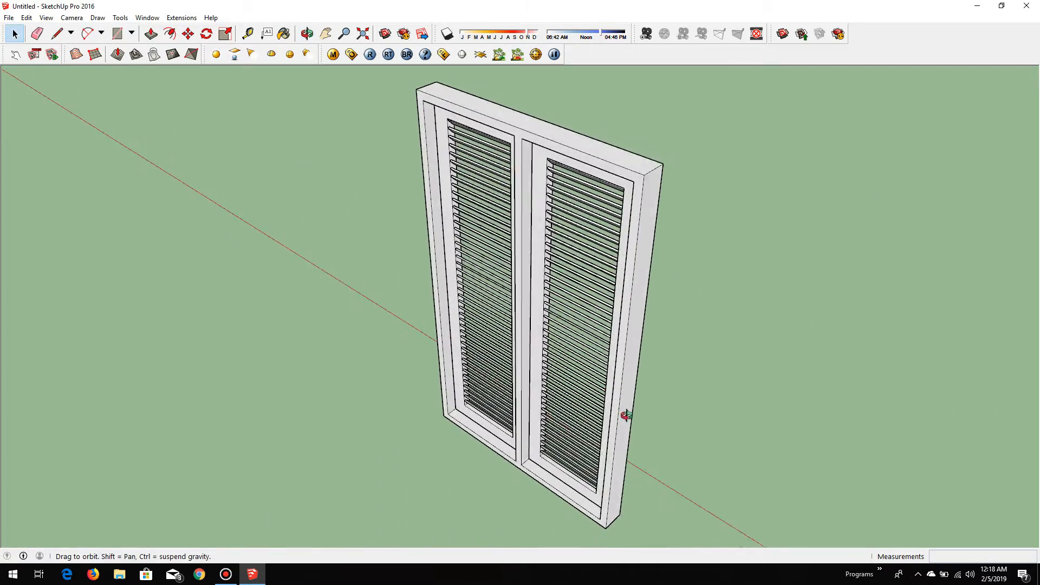
Rotate the left louvre leaf open by 45 degrees about its outer lower corner
scroll(569, 492, down, 3)
scroll(564, 492, up, 8)
middle_drag(597, 481, 535, 427)
scroll(414, 333, up, 5)
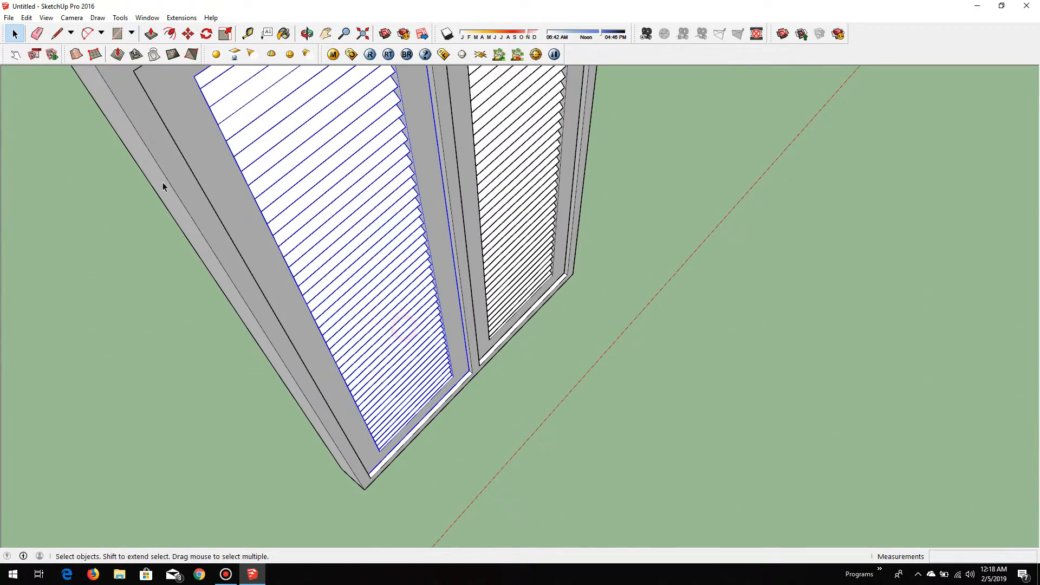
click(209, 36)
middle_drag(488, 361, 330, 342)
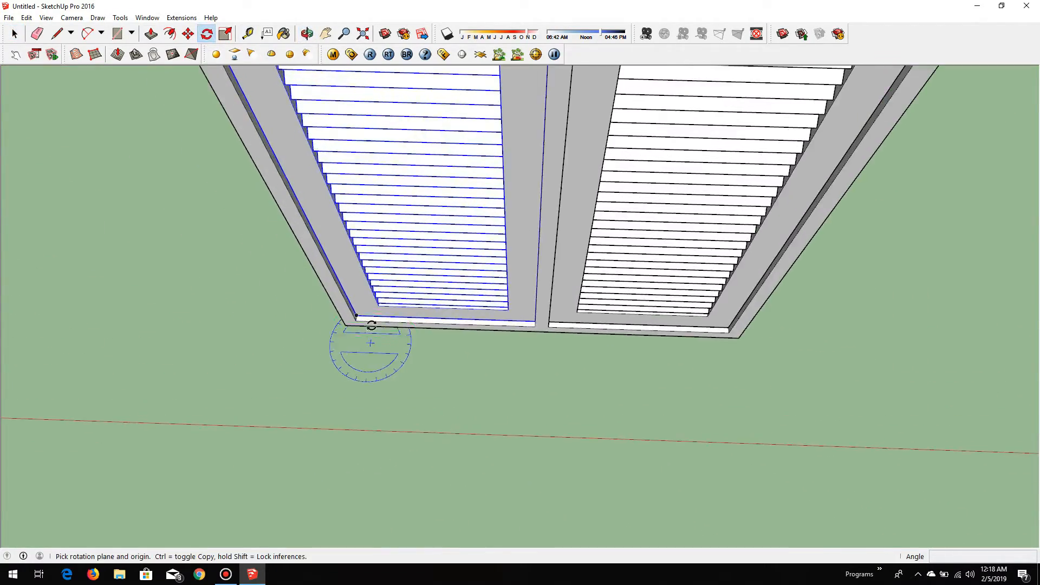
scroll(366, 322, up, 6)
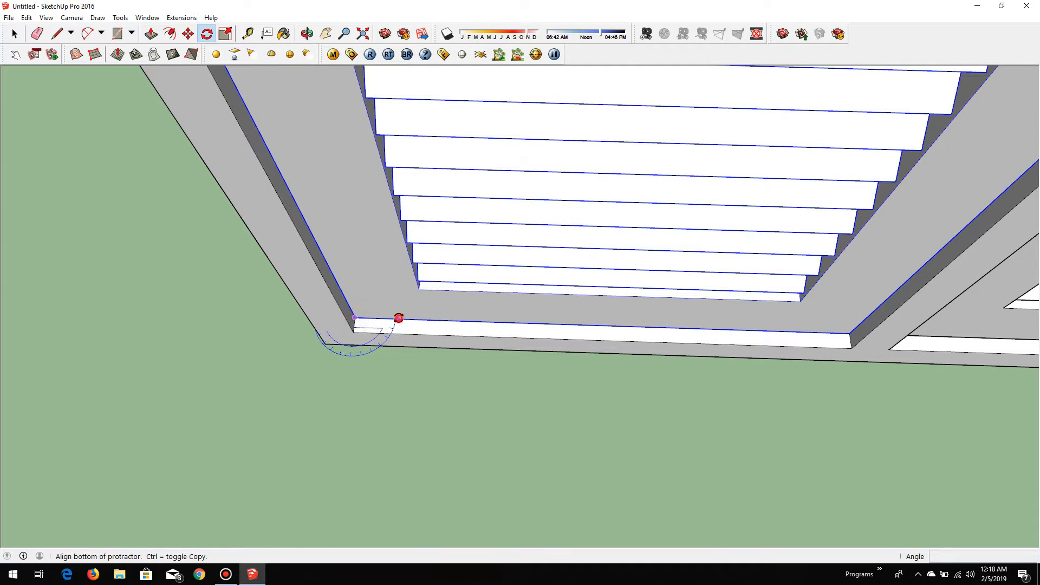
click(399, 317)
scroll(399, 318, down, 4)
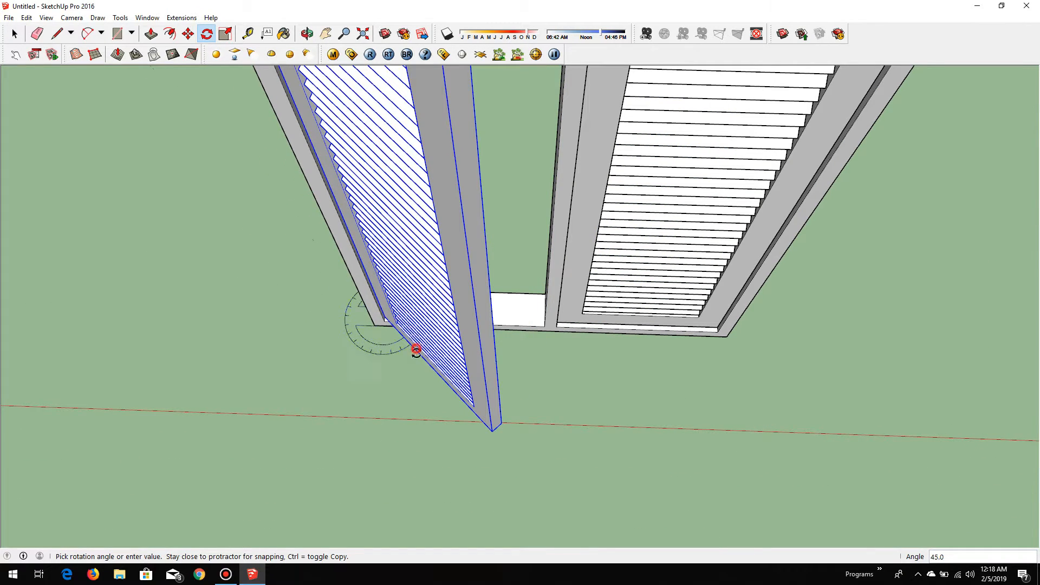
click(416, 349)
key(space)
Rotate the right louvre leaf open by about 53 degrees about its outer lower corner, mirroring the left leaf
click(627, 307)
middle_drag(521, 238, 424, 217)
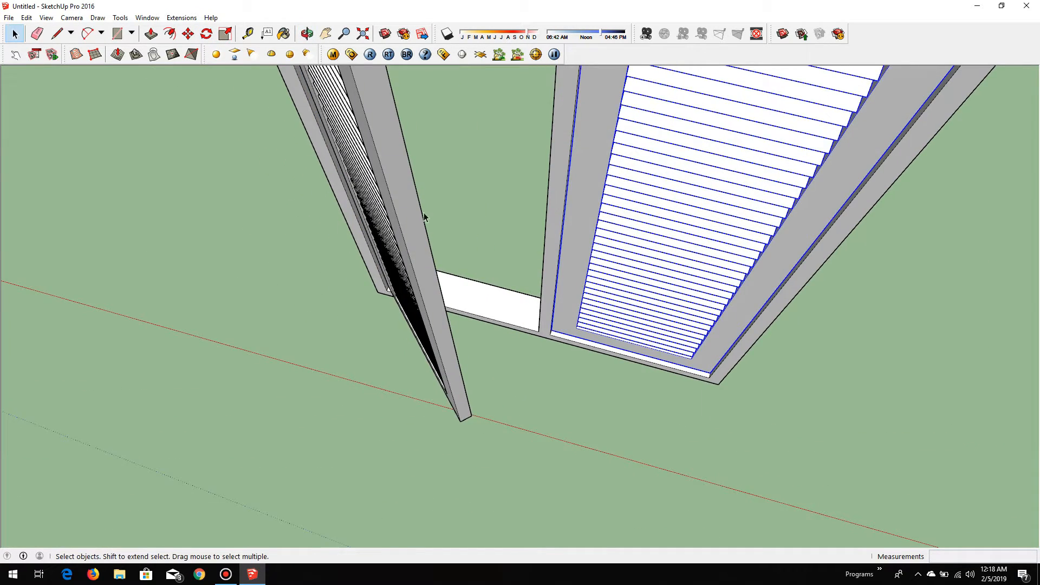
click(207, 34)
scroll(703, 369, up, 5)
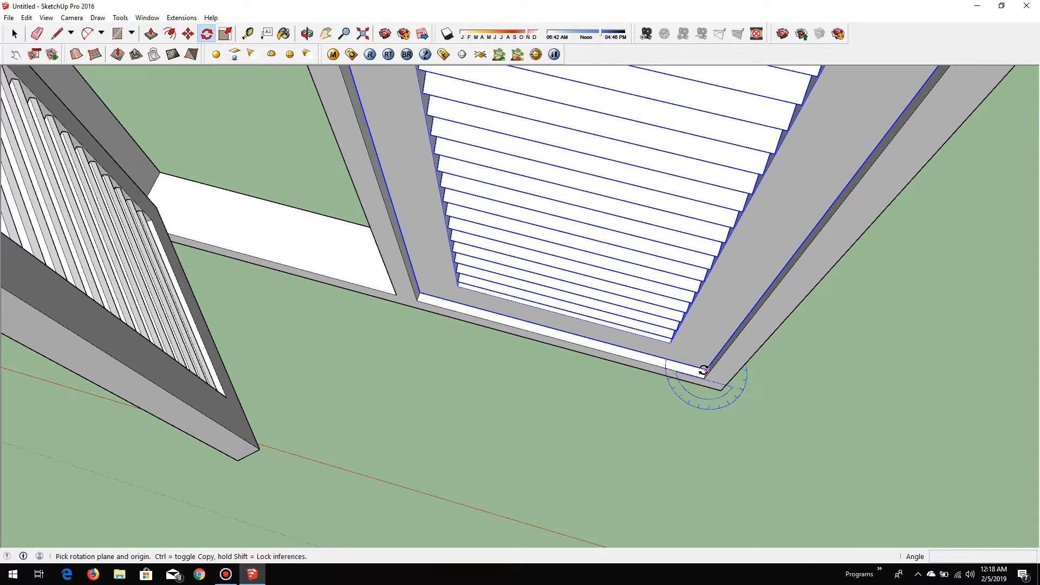
click(663, 360)
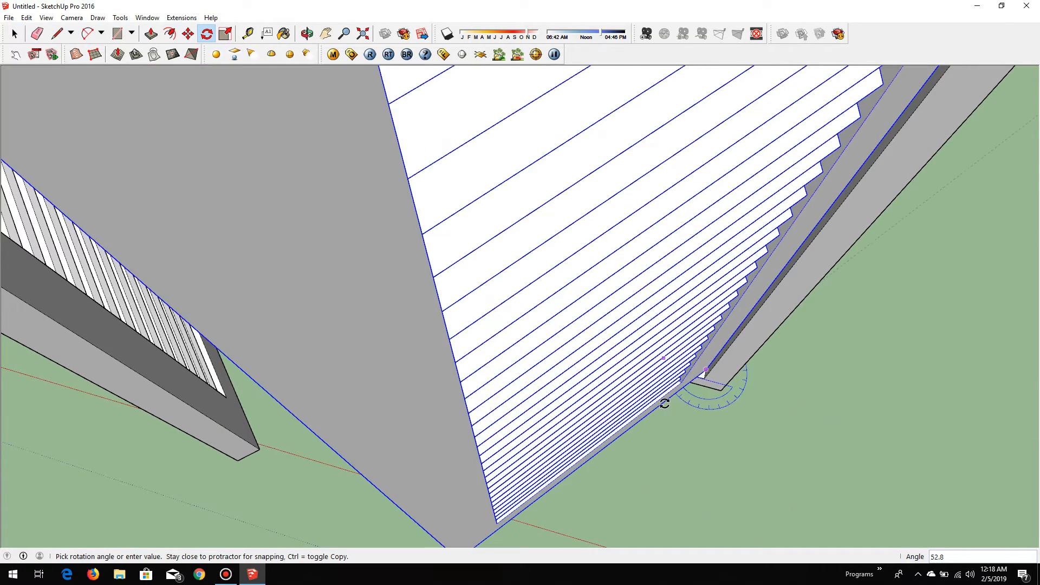
click(662, 399)
key(space)
Make one group of the tall frame and both open louvre leaves, and clear the selection
scroll(748, 466, down, 2)
middle_drag(743, 463, 379, 316)
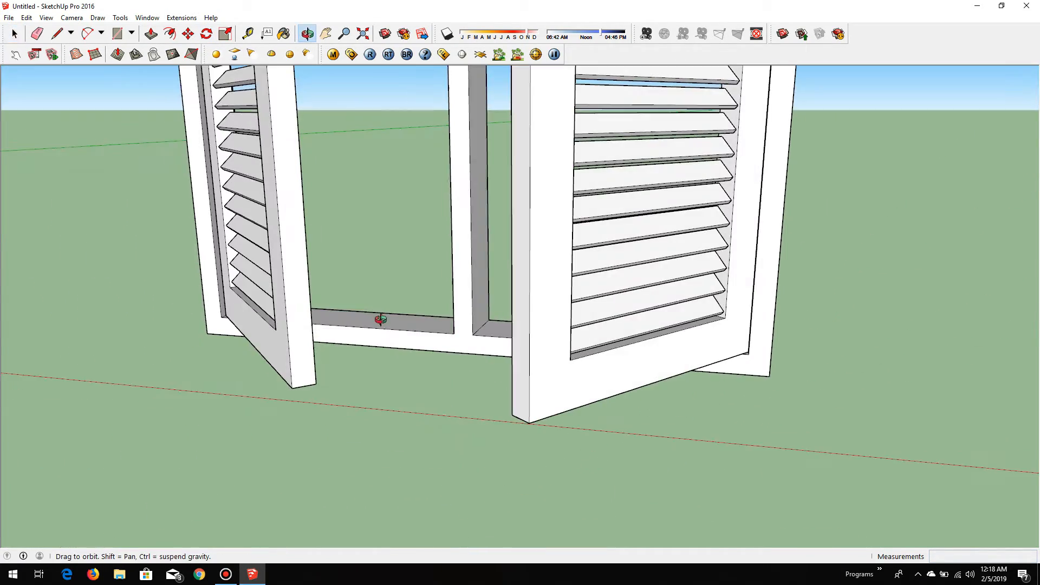
scroll(453, 427, down, 8)
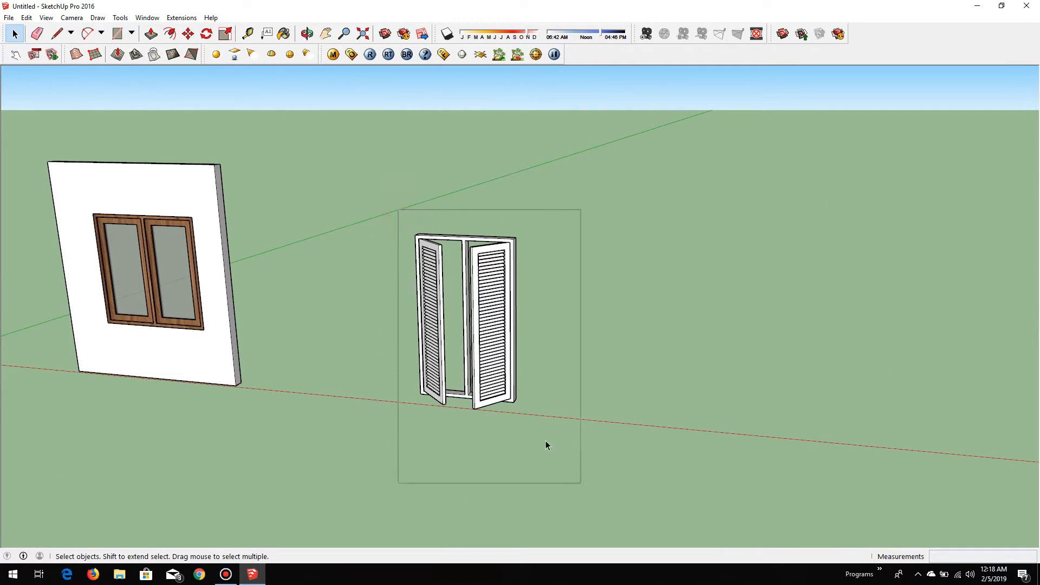
drag(547, 445, 547, 446)
scroll(437, 301, up, 4)
right_click(432, 284)
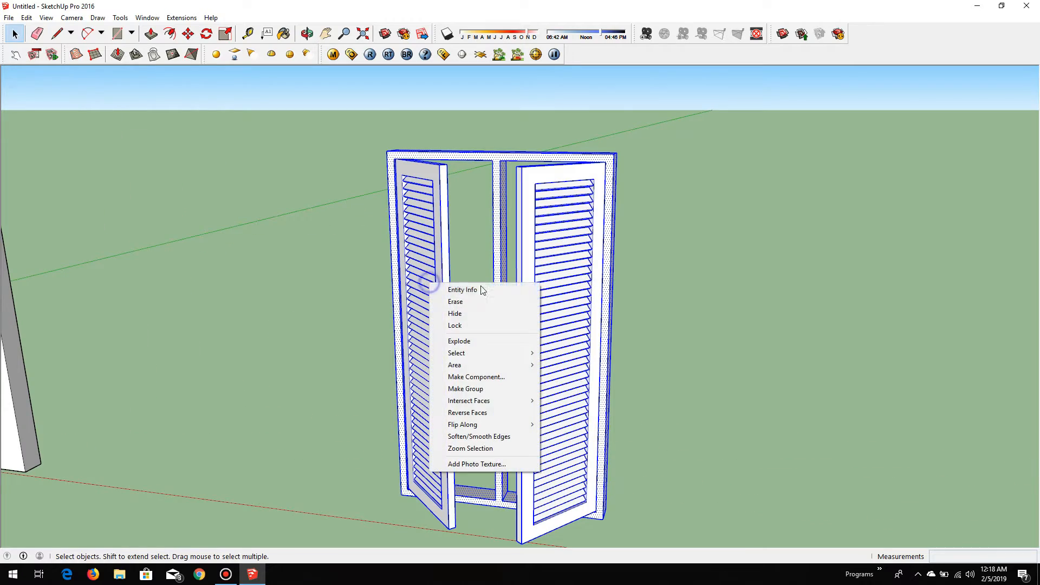
click(478, 391)
middle_drag(434, 352, 650, 344)
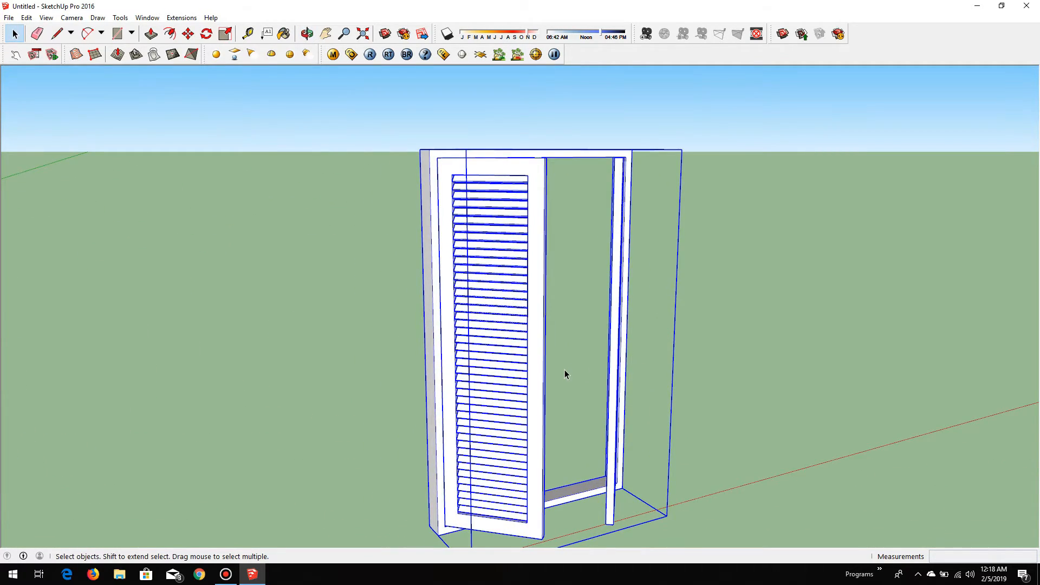
scroll(564, 373, up, 1)
scroll(532, 345, down, 4)
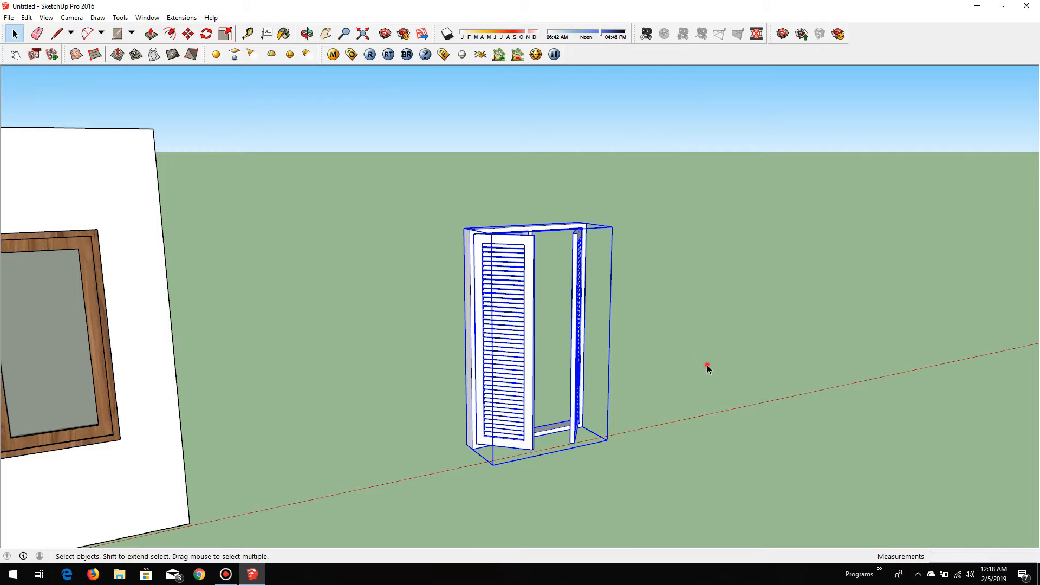
click(708, 369)
Model a plain upright wall slab along the red axis, beside the grouped louvre window
middle_drag(707, 368, 552, 453)
scroll(575, 404, down, 2)
scroll(562, 411, up, 4)
scroll(546, 430, down, 3)
scroll(676, 395, up, 2)
middle_drag(676, 395, 650, 418)
scroll(650, 420, up, 2)
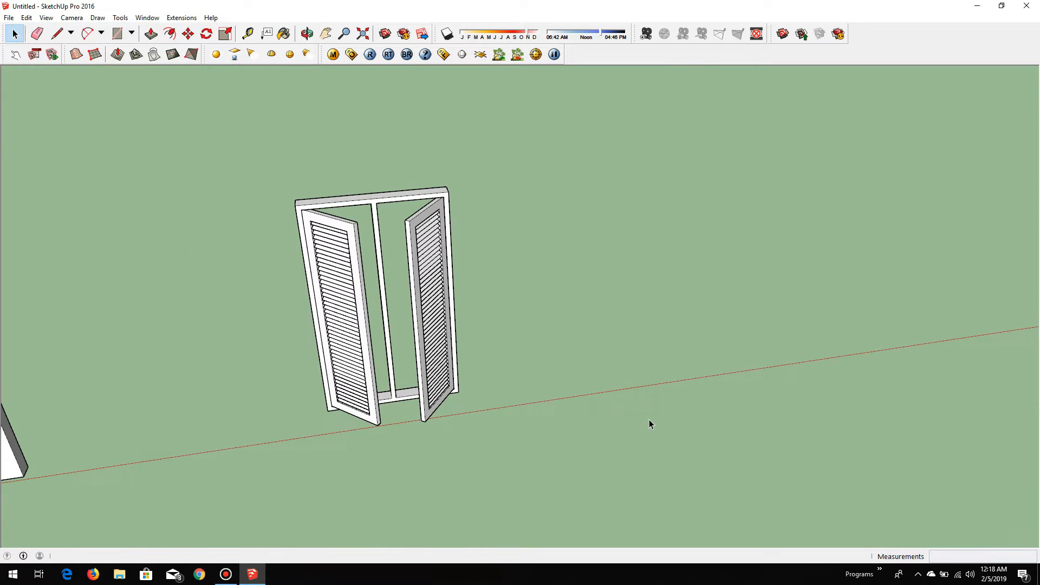
key(l)
Move the louvre window group by its frame's lower front corner onto the bottom front edge of the new wall
scroll(558, 382, up, 2)
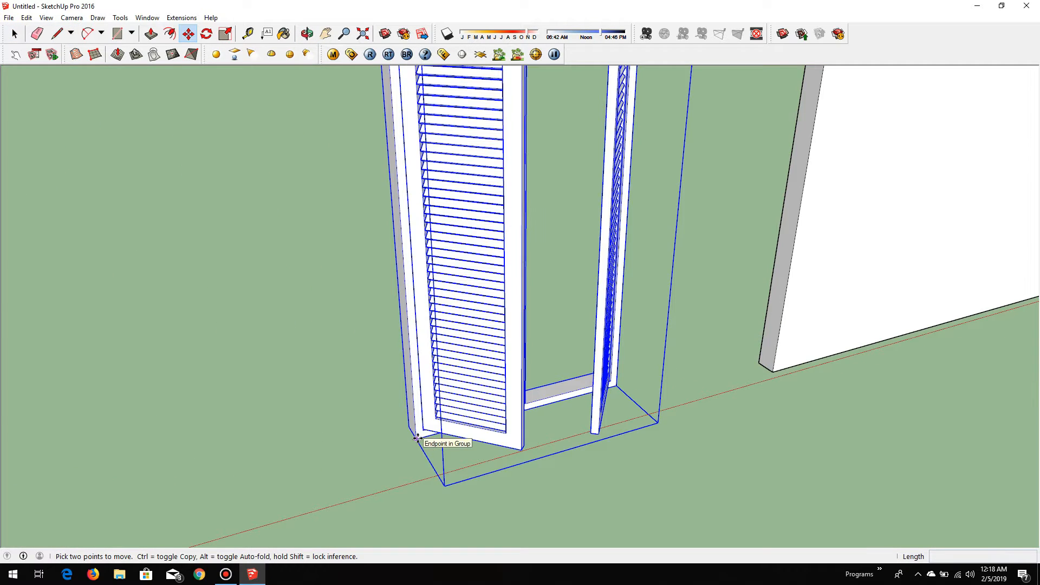
click(417, 438)
scroll(639, 344, down, 5)
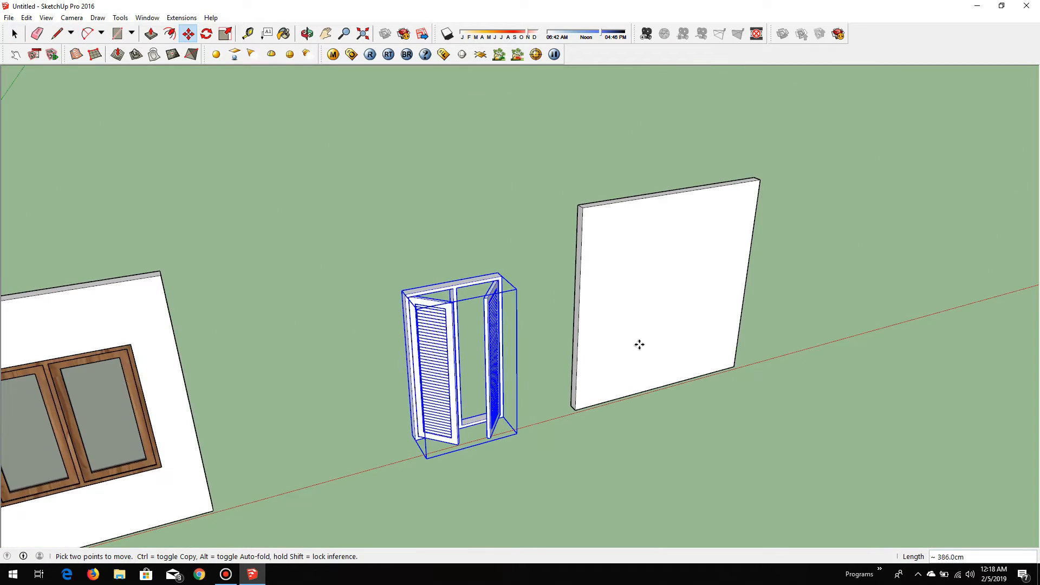
scroll(611, 367, up, 6)
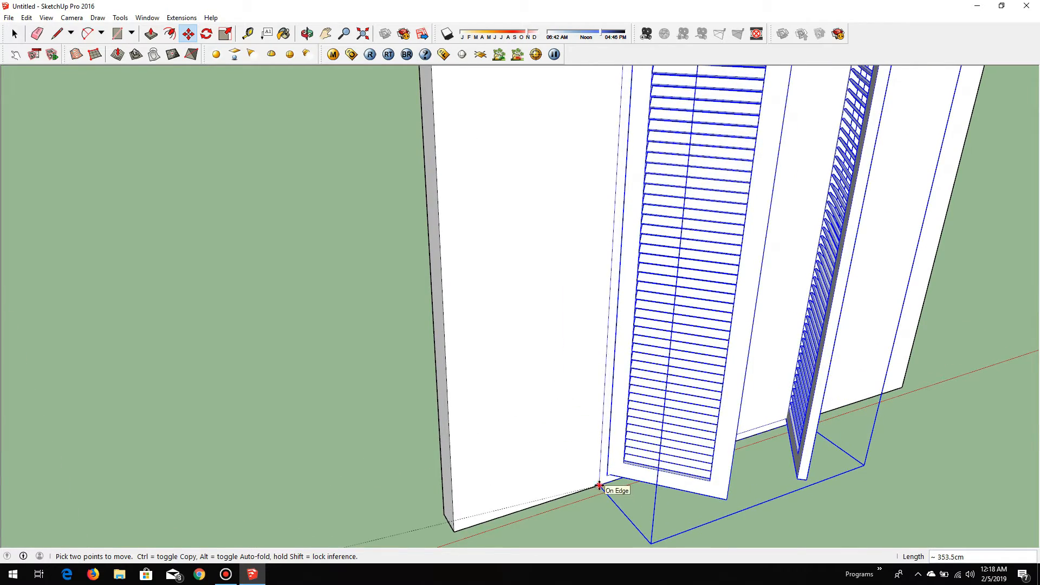
click(601, 485)
Raise the window group a short distance up the wall face from the wall's bottom edge
scroll(599, 484, up, 2)
click(598, 483)
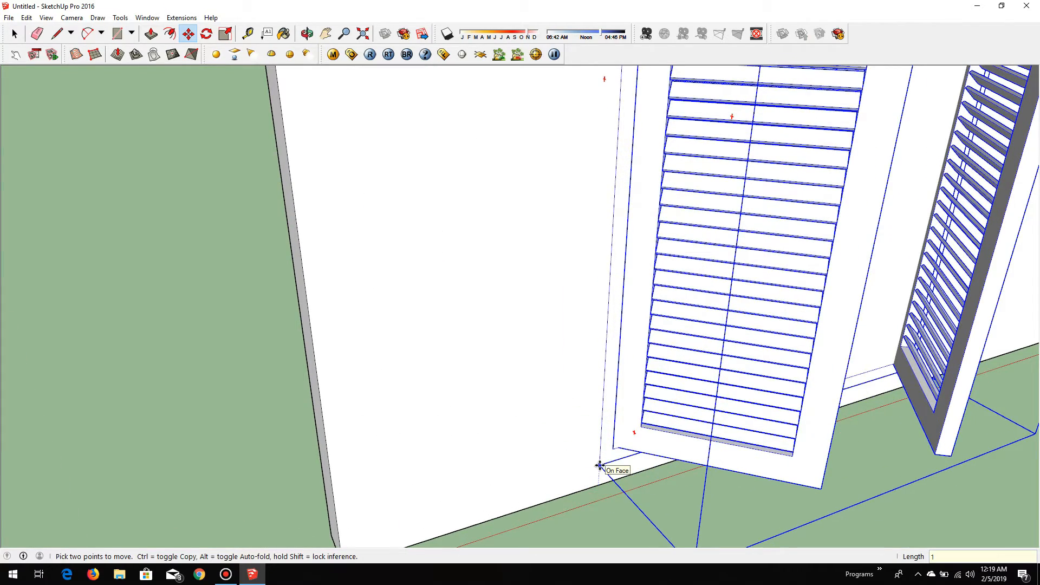
key(Return)
scroll(513, 428, down, 5)
key(space)
scroll(622, 183, up, 1)
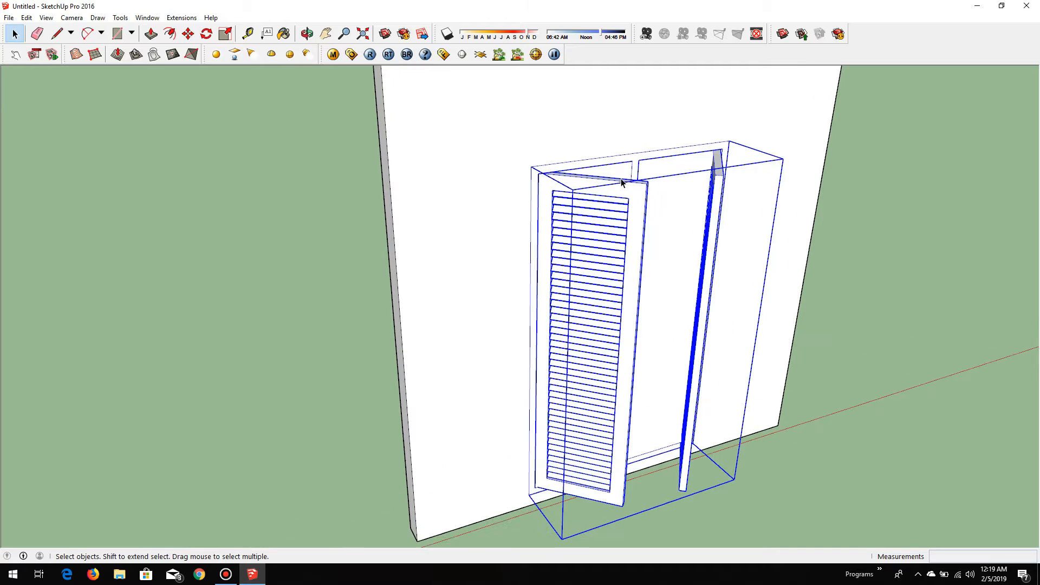
click(532, 166)
middle_drag(532, 166, 599, 396)
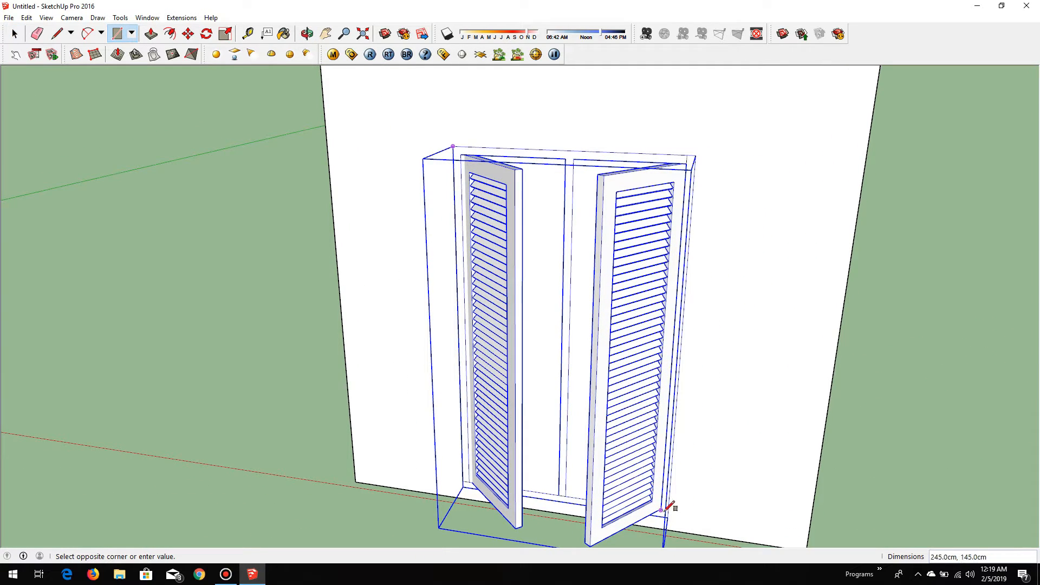
scroll(670, 504, up, 5)
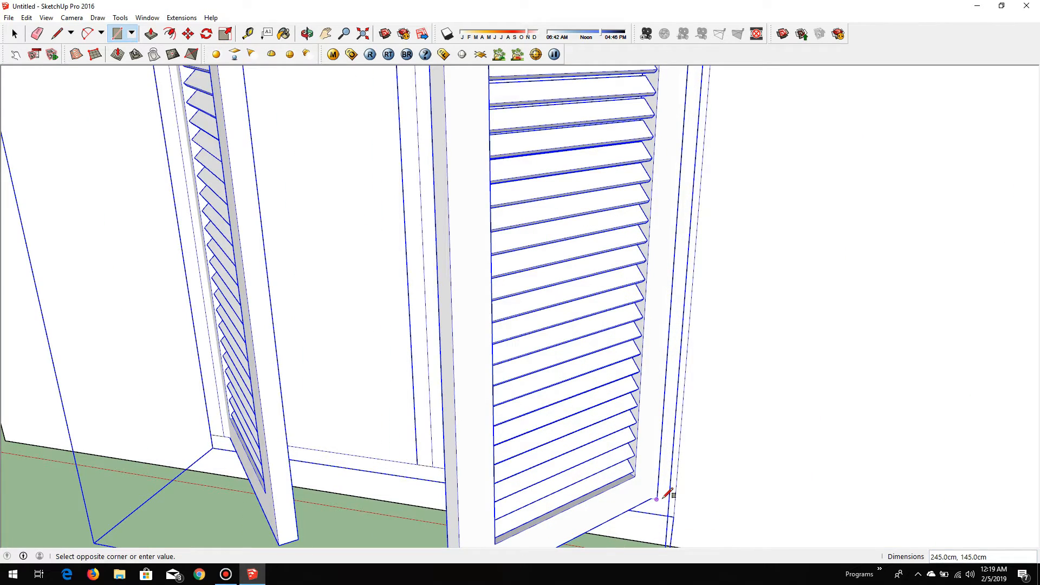
scroll(605, 504, down, 6)
scroll(609, 465, up, 3)
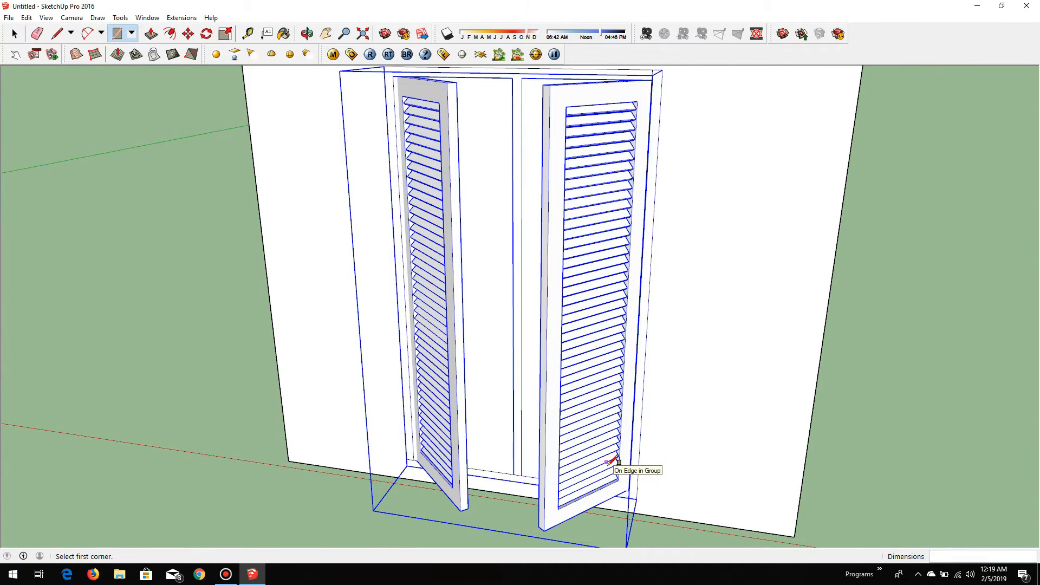
scroll(611, 461, down, 2)
Draw a rectangle on the wall face between opposite outer corners of the louvre window frame
click(452, 193)
scroll(645, 490, up, 5)
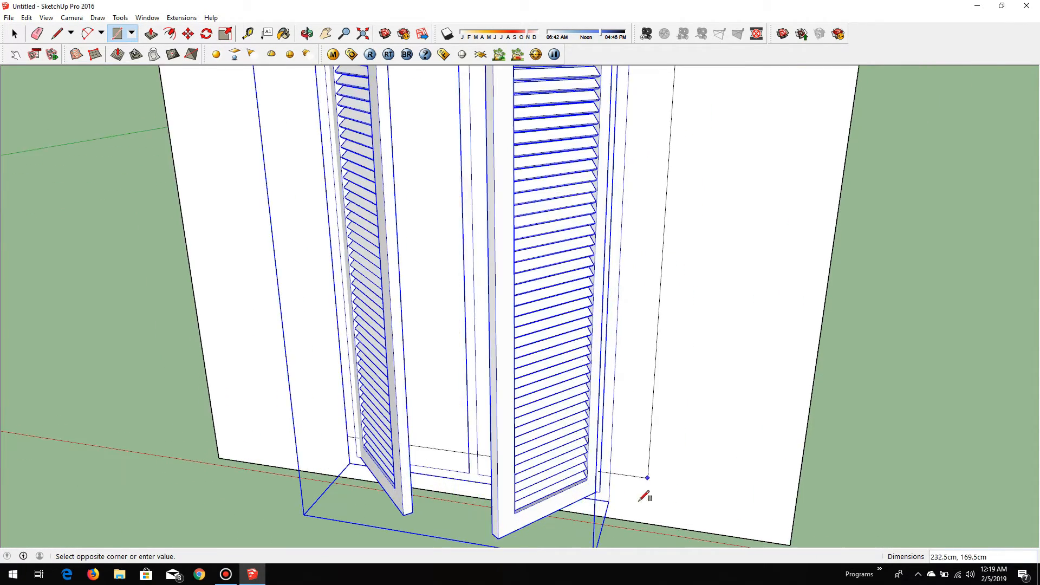
scroll(595, 494, down, 5)
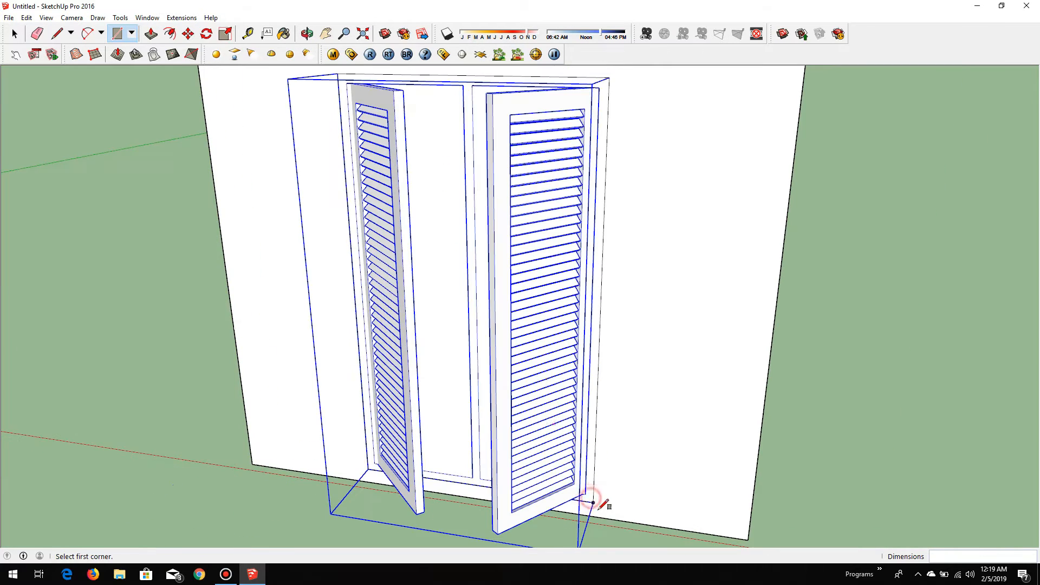
click(593, 495)
Push the rectangle through the full wall thickness to cut the opening behind the louvre window
key(p)
click(441, 357)
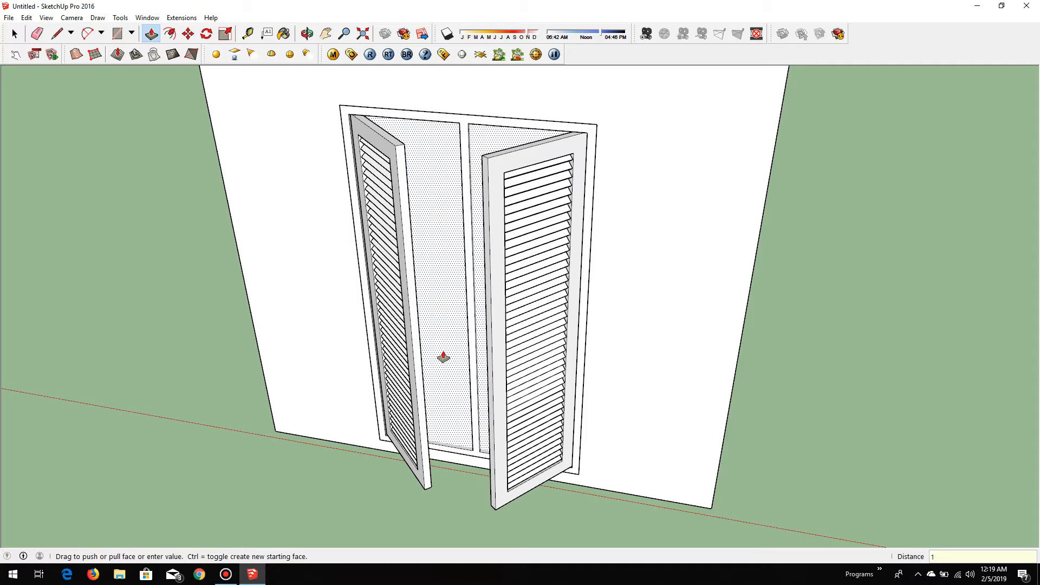
key(Return)
scroll(443, 357, down, 2)
key(space)
click(743, 368)
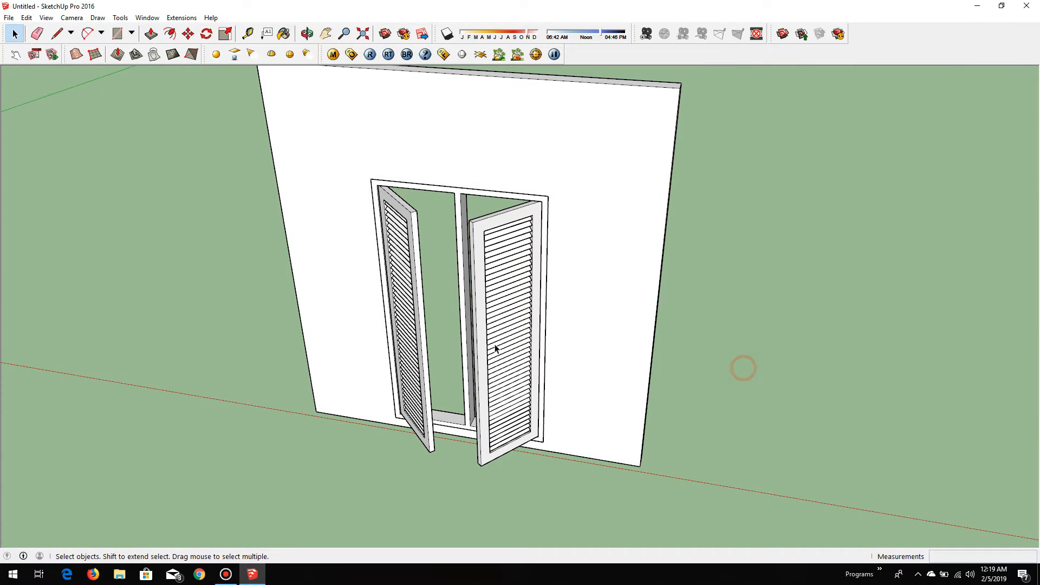
Move the wall with its louvre window along the red axis to stand close beside the wooden window's wall
middle_drag(496, 348, 763, 349)
middle_drag(746, 436, 355, 284)
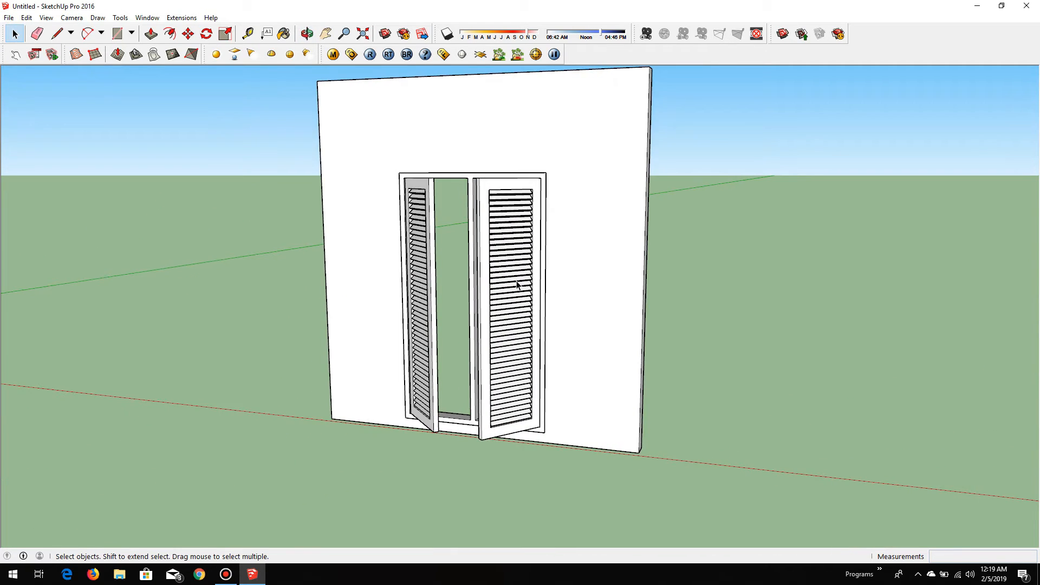
scroll(705, 349, down, 2)
scroll(600, 331, down, 2)
drag(466, 205, 732, 452)
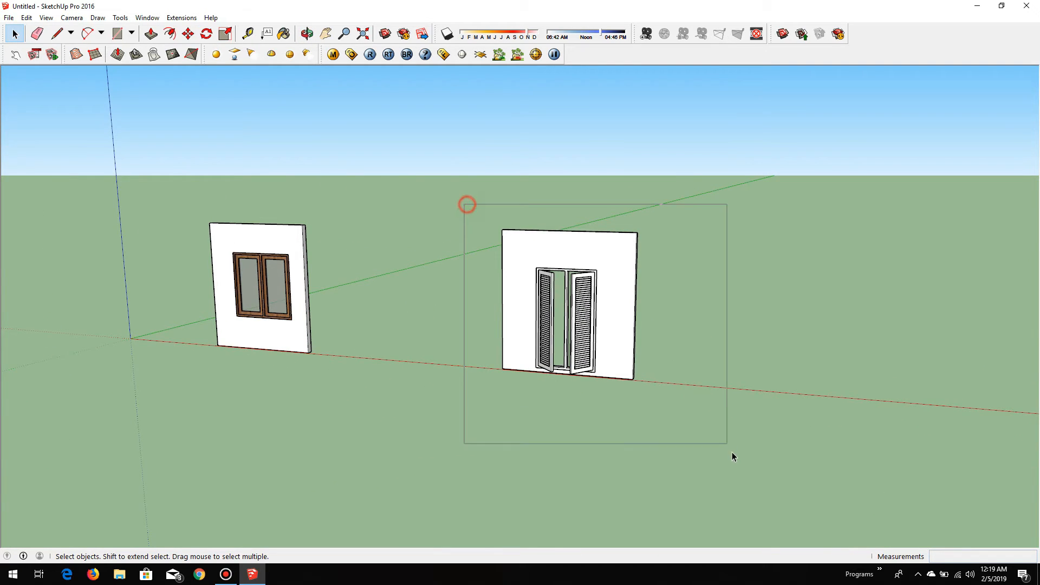
scroll(493, 387, up, 5)
key(m)
click(508, 356)
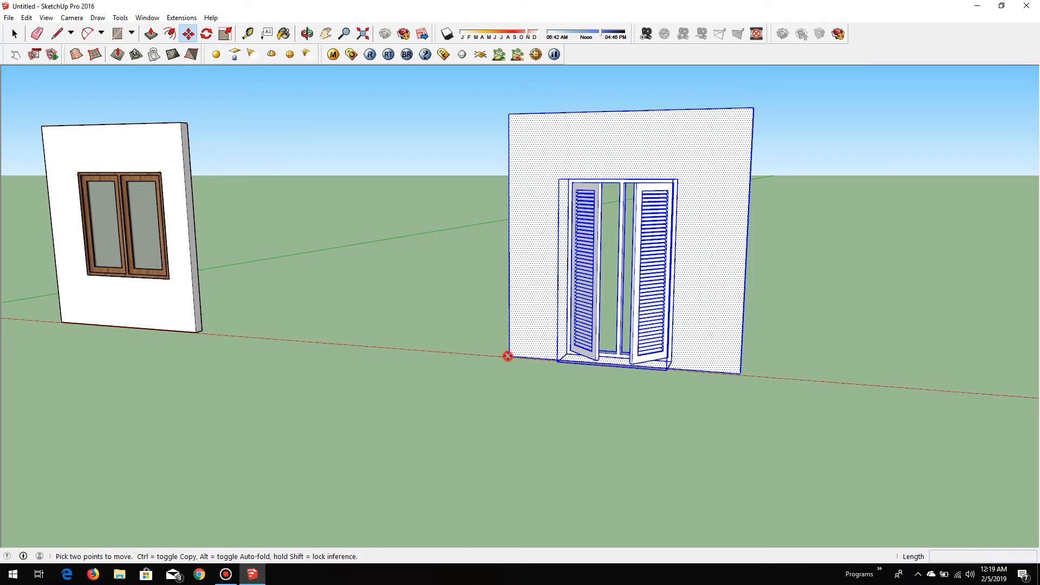
click(231, 335)
key(space)
click(480, 299)
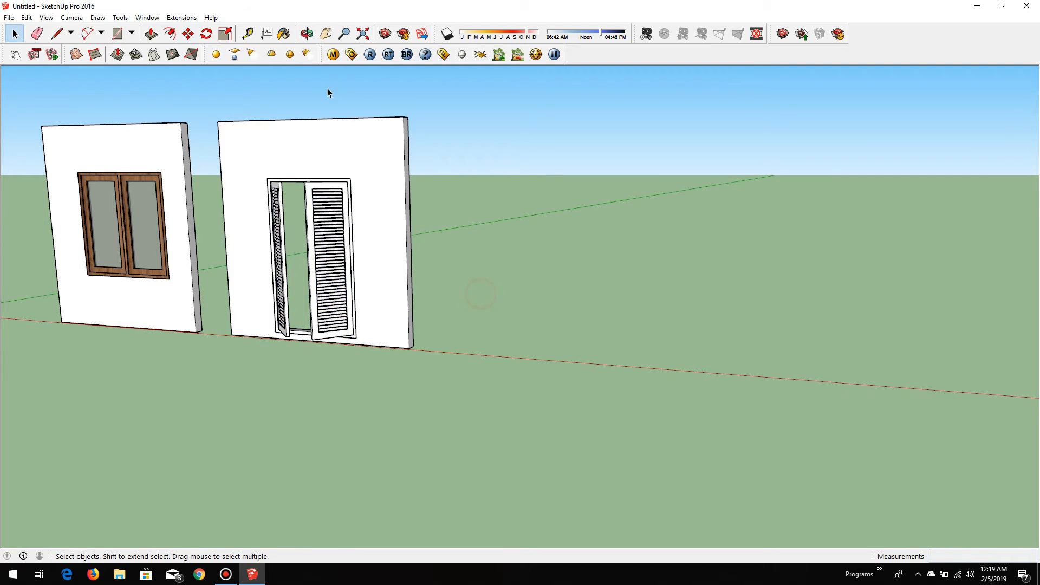
Examine the wooden window and the open louvre window in their walls from several angles
click(326, 34)
drag(436, 246, 672, 301)
scroll(540, 354, up, 3)
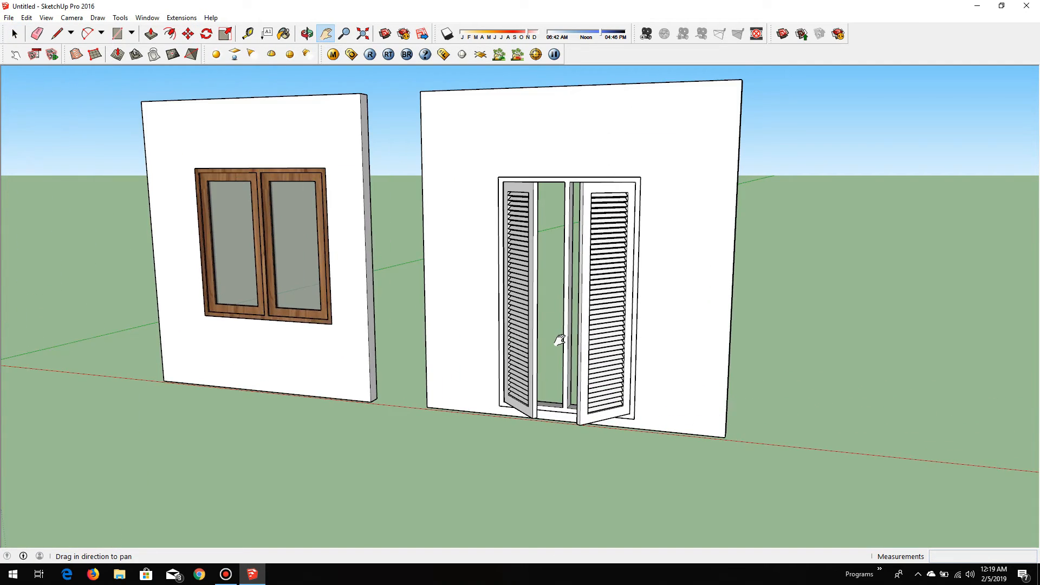
middle_drag(562, 340, 666, 327)
middle_drag(539, 292, 353, 337)
middle_drag(522, 297, 574, 244)
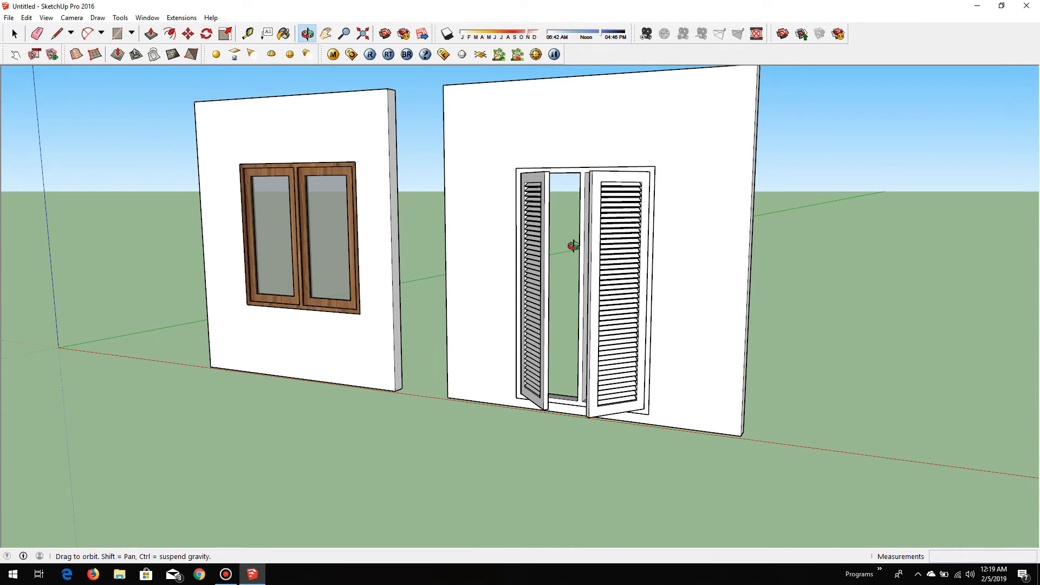
drag(720, 289, 696, 351)
key(space)
click(787, 323)
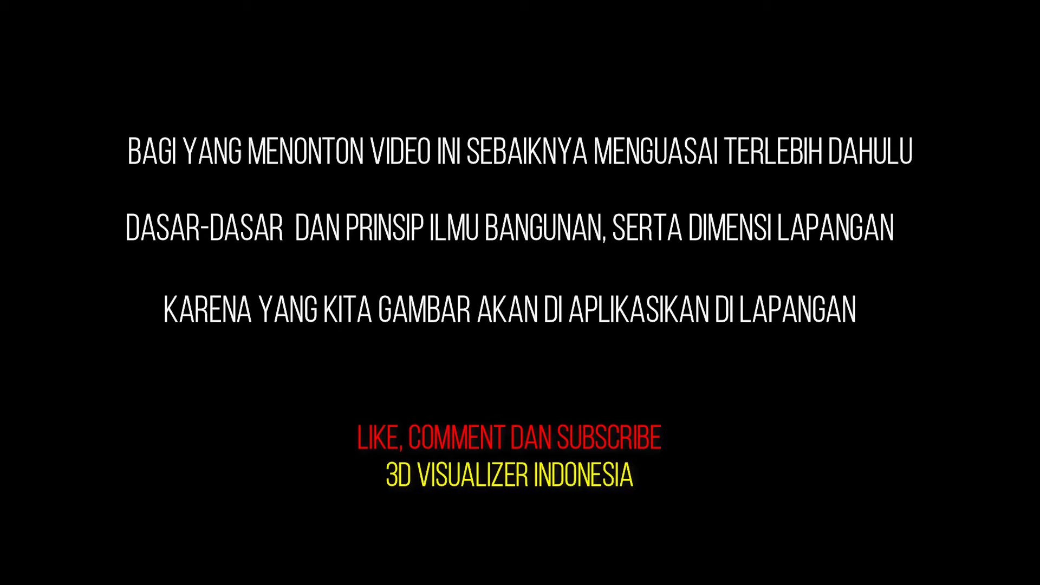